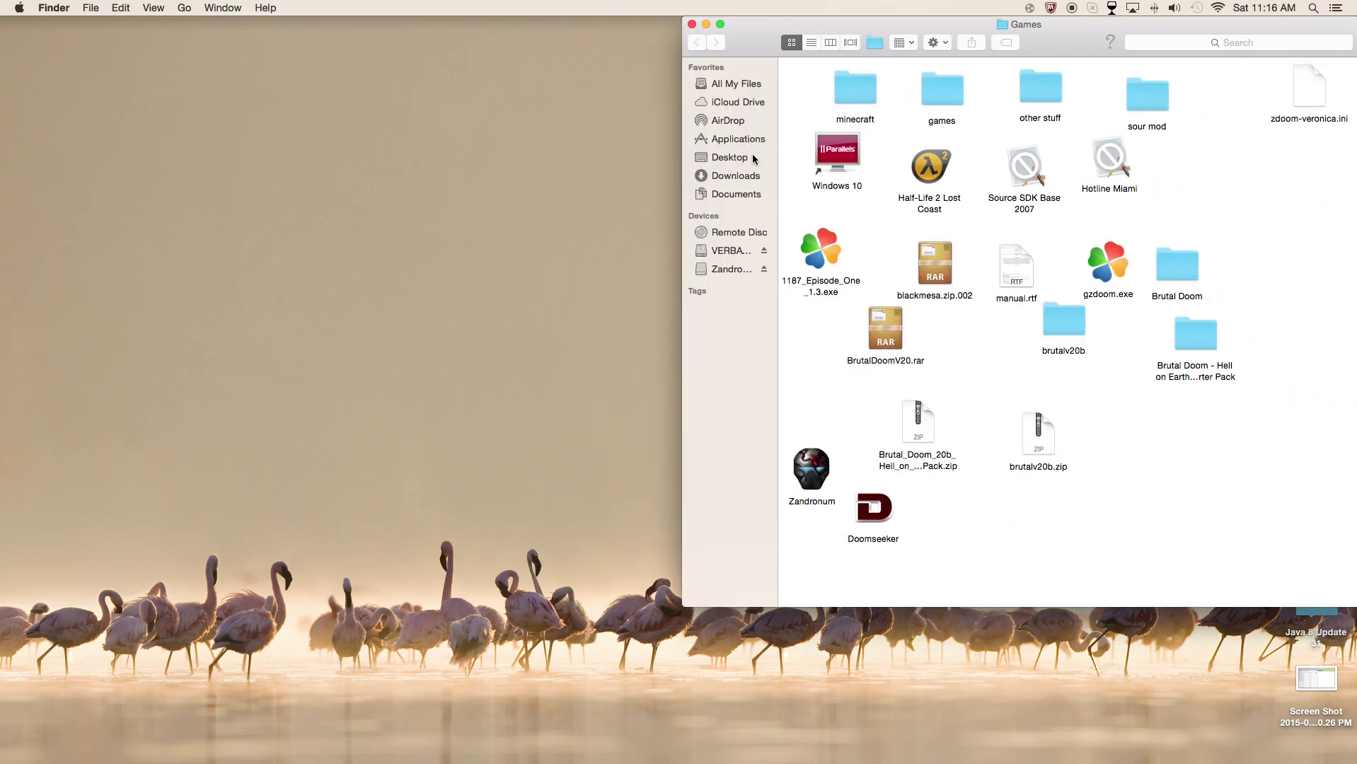
# Step: Move the screen recording controls to the top-left corner
pyautogui.moveTo(49, 758)
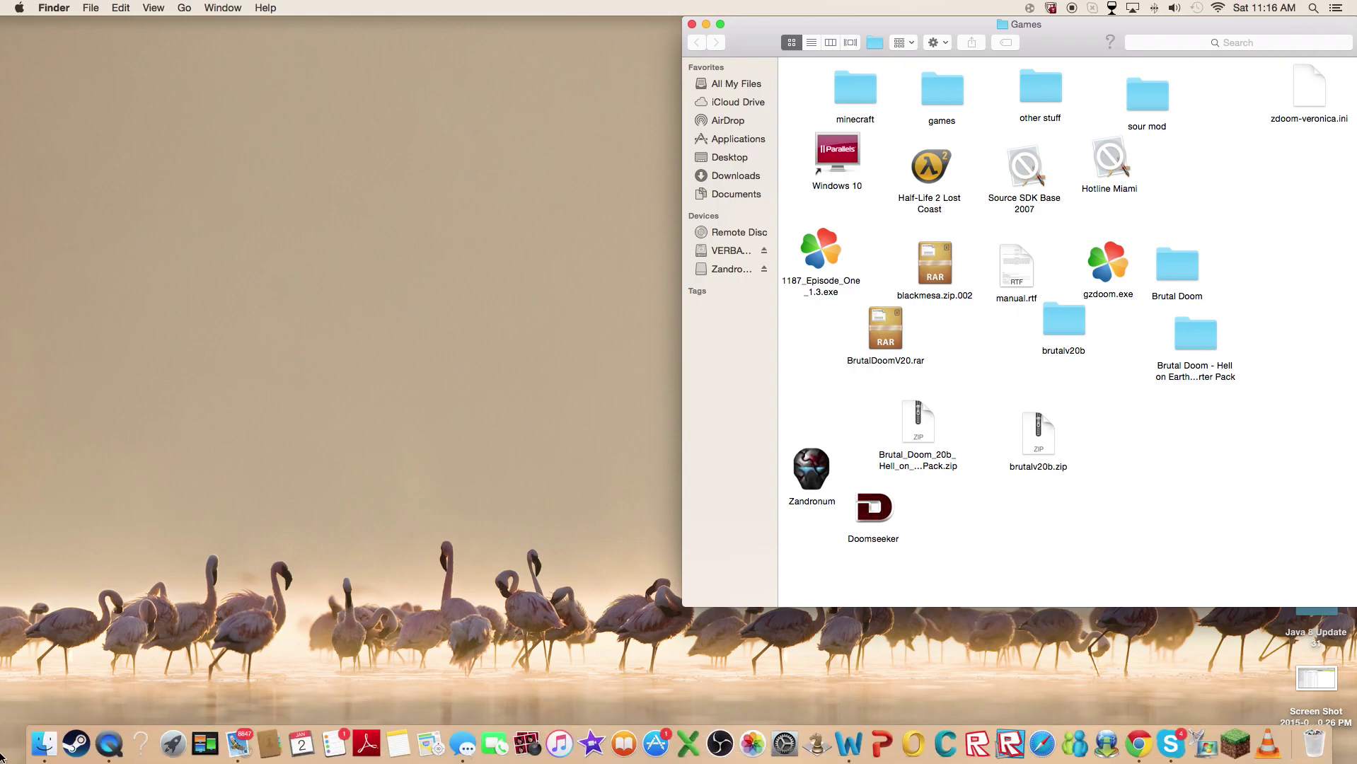
pyautogui.click(103, 758)
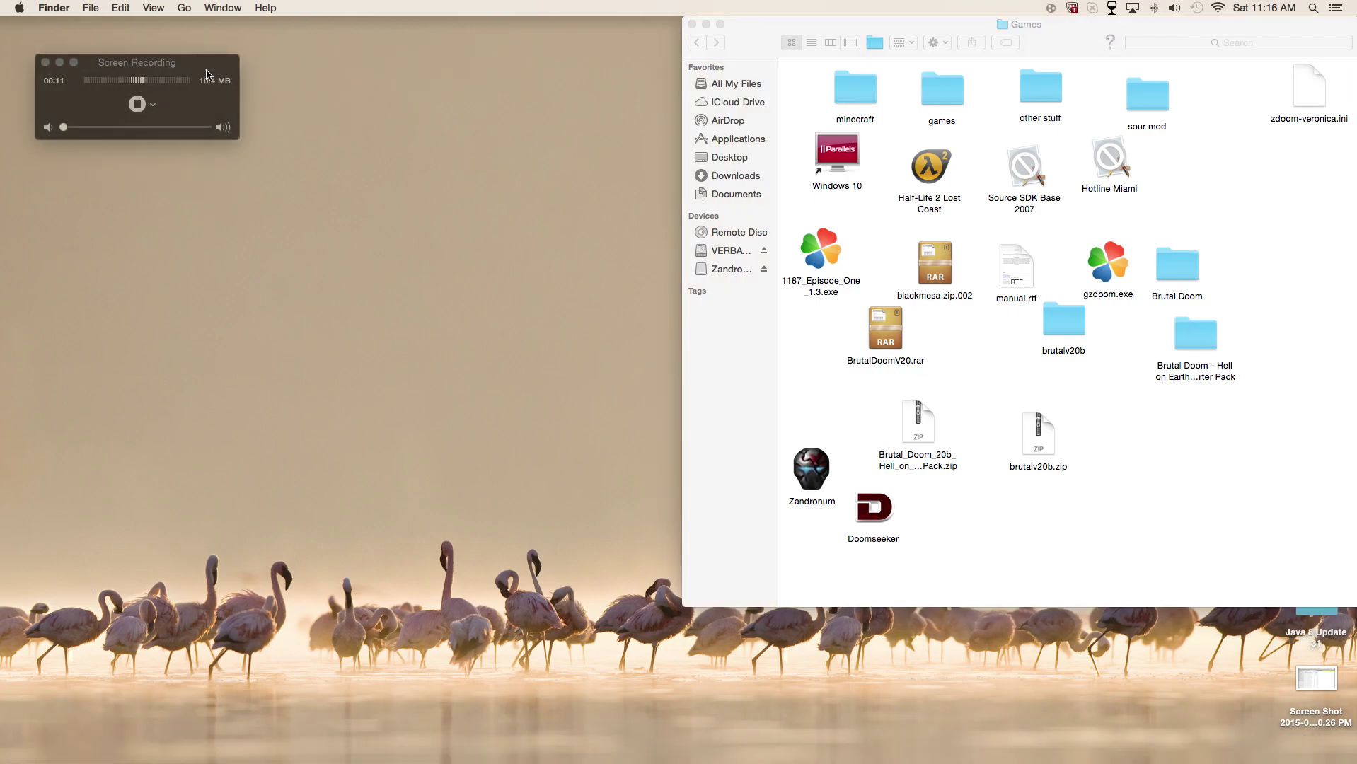
pyautogui.moveTo(207, 73)
pyautogui.mouseDown()
pyautogui.moveTo(206, 15)
pyautogui.moveTo(178, 35)
pyautogui.mouseUp()
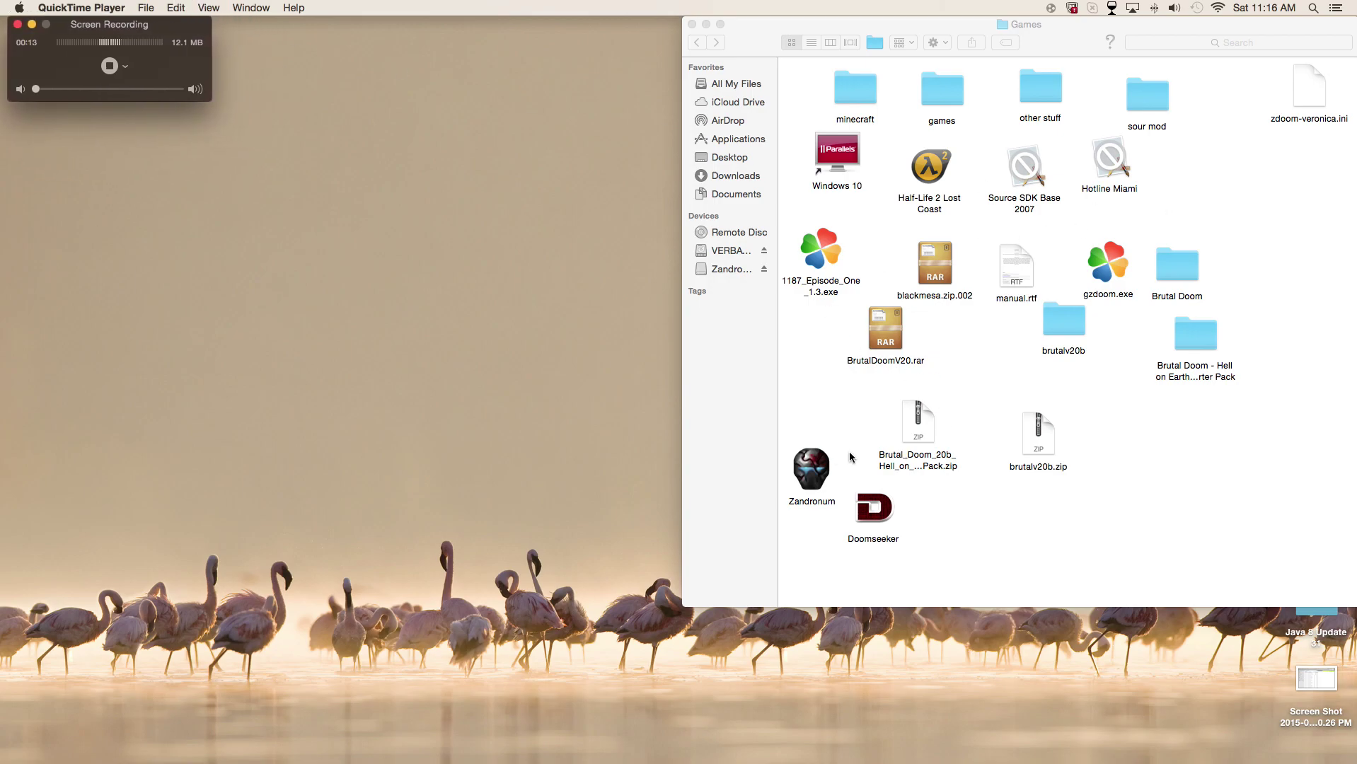
# Step: Show the Zandronum app's package contents, then close that window
pyautogui.click(811, 466)
pyautogui.rightClick(820, 457)
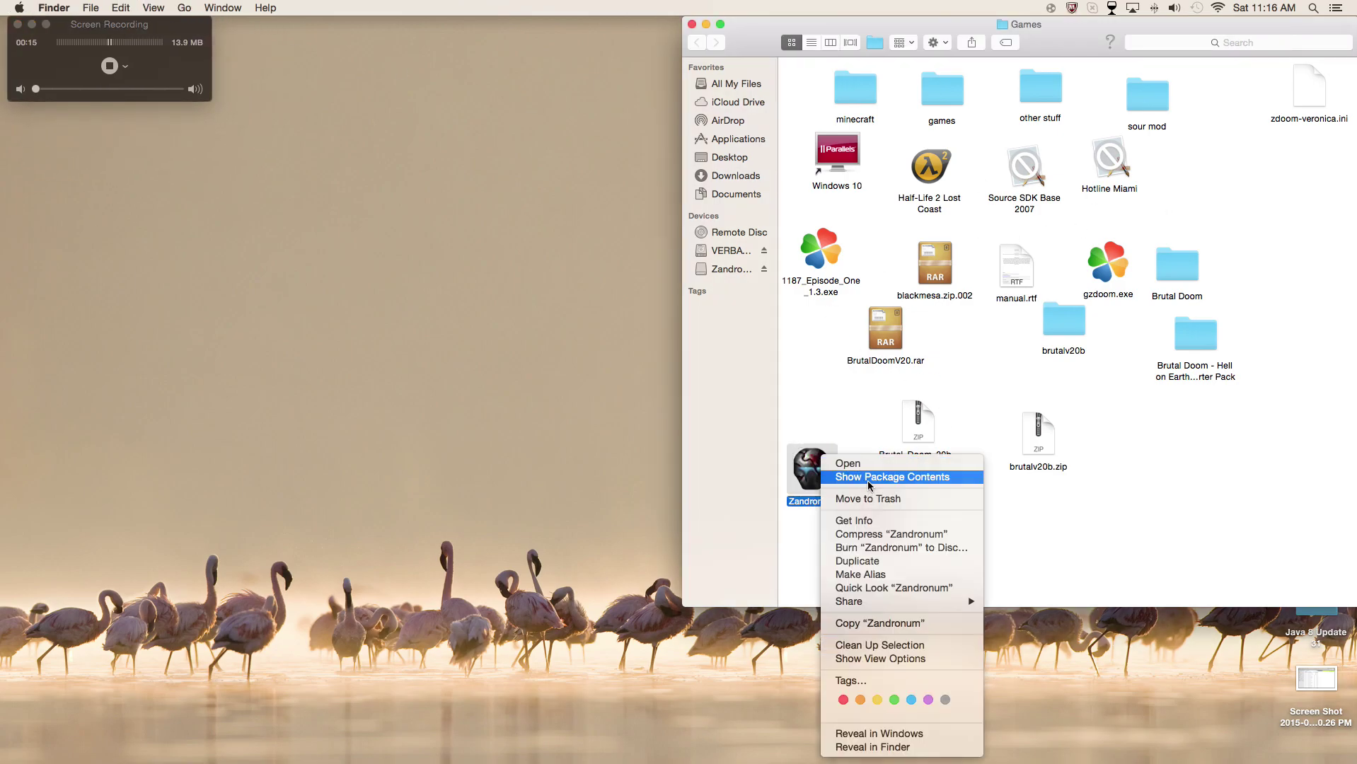
pyautogui.click(869, 479)
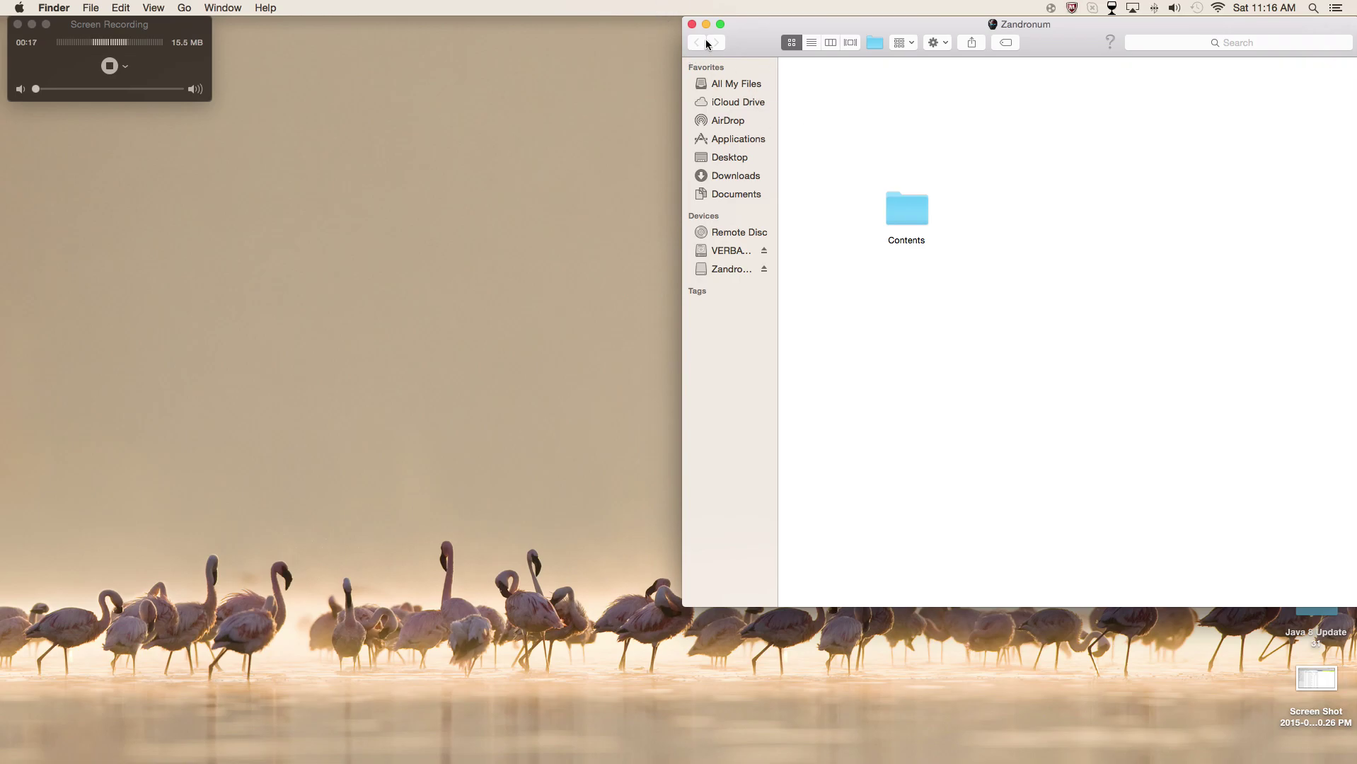
pyautogui.click(692, 24)
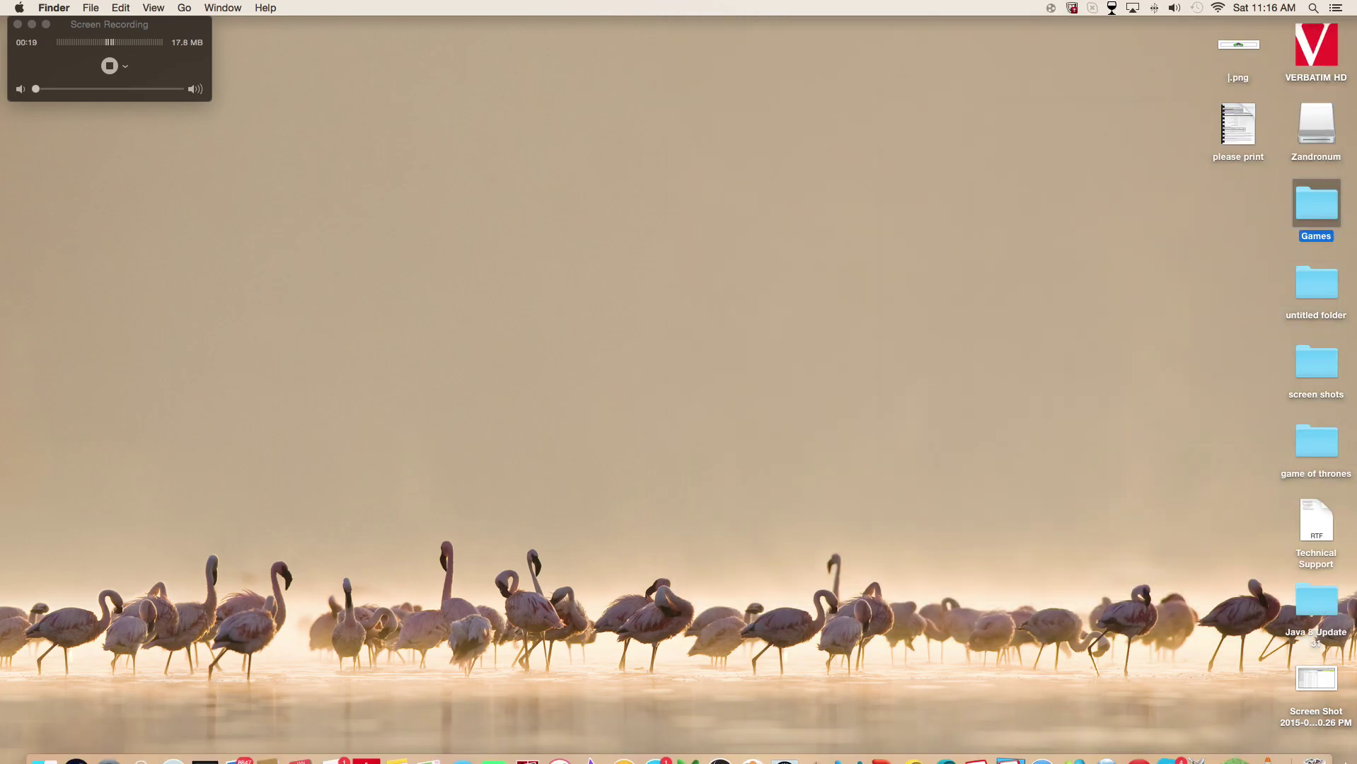
# Step: Eject the Zandronum volume from the desktop
pyautogui.rightClick(1337, 135)
pyautogui.click(1227, 158)
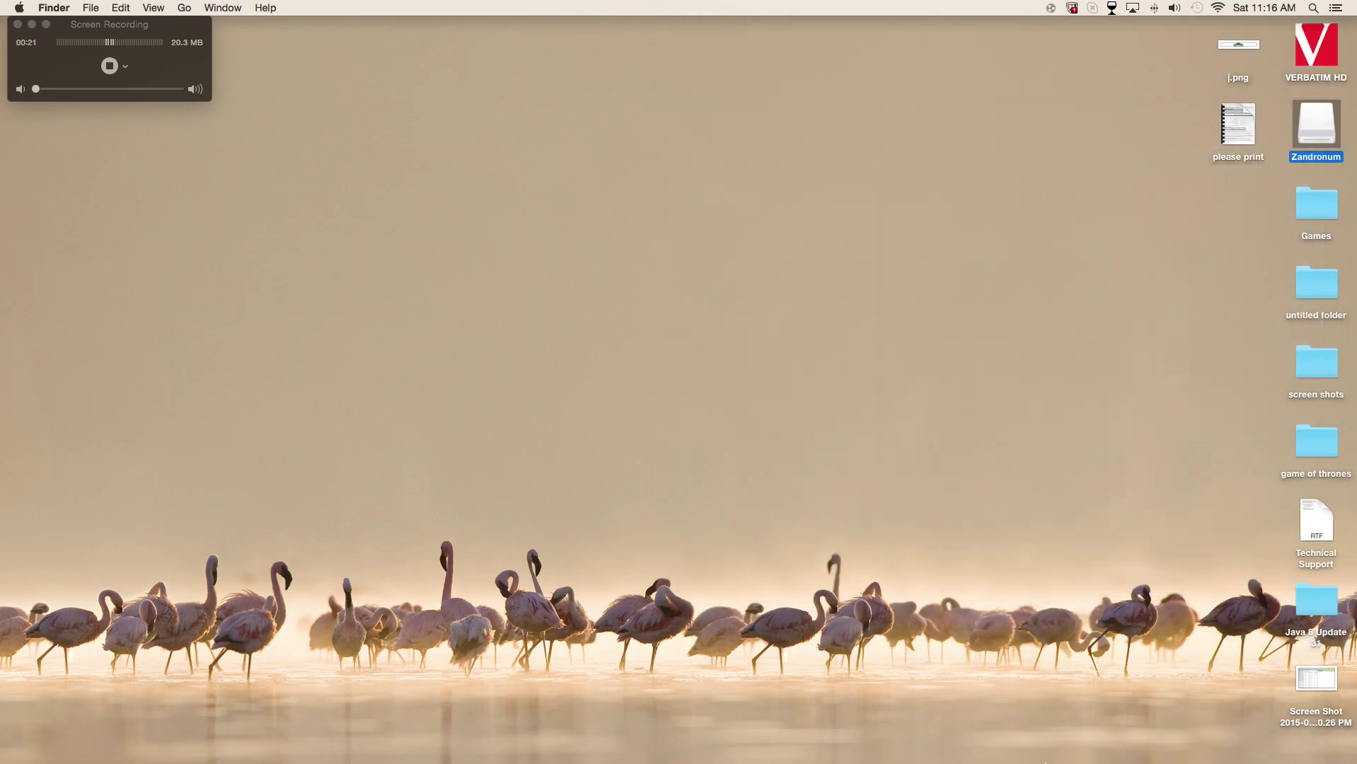
pyautogui.press('F3')
pyautogui.press('F3')
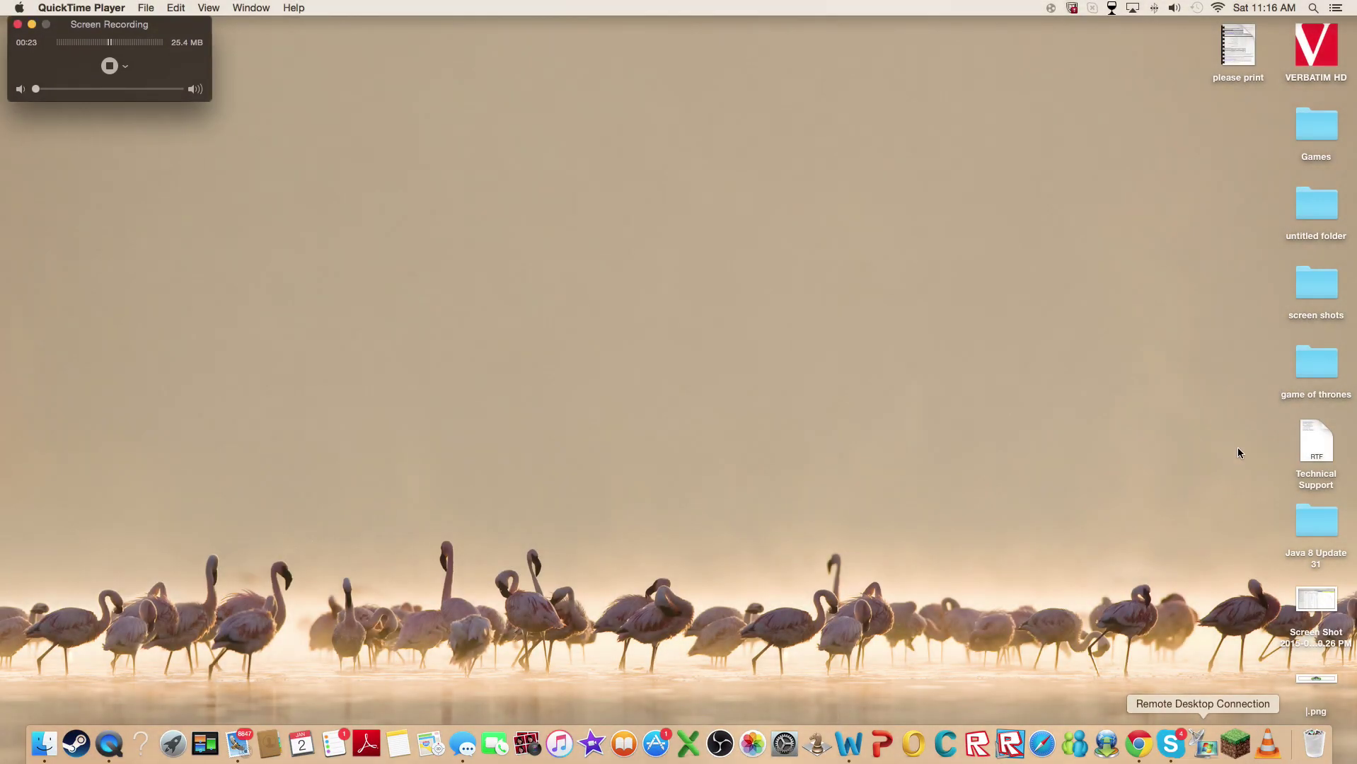
# Step: Open the Games folder and place brutalv20b beside the Brutal Doom folders
pyautogui.doubleClick(1315, 134)
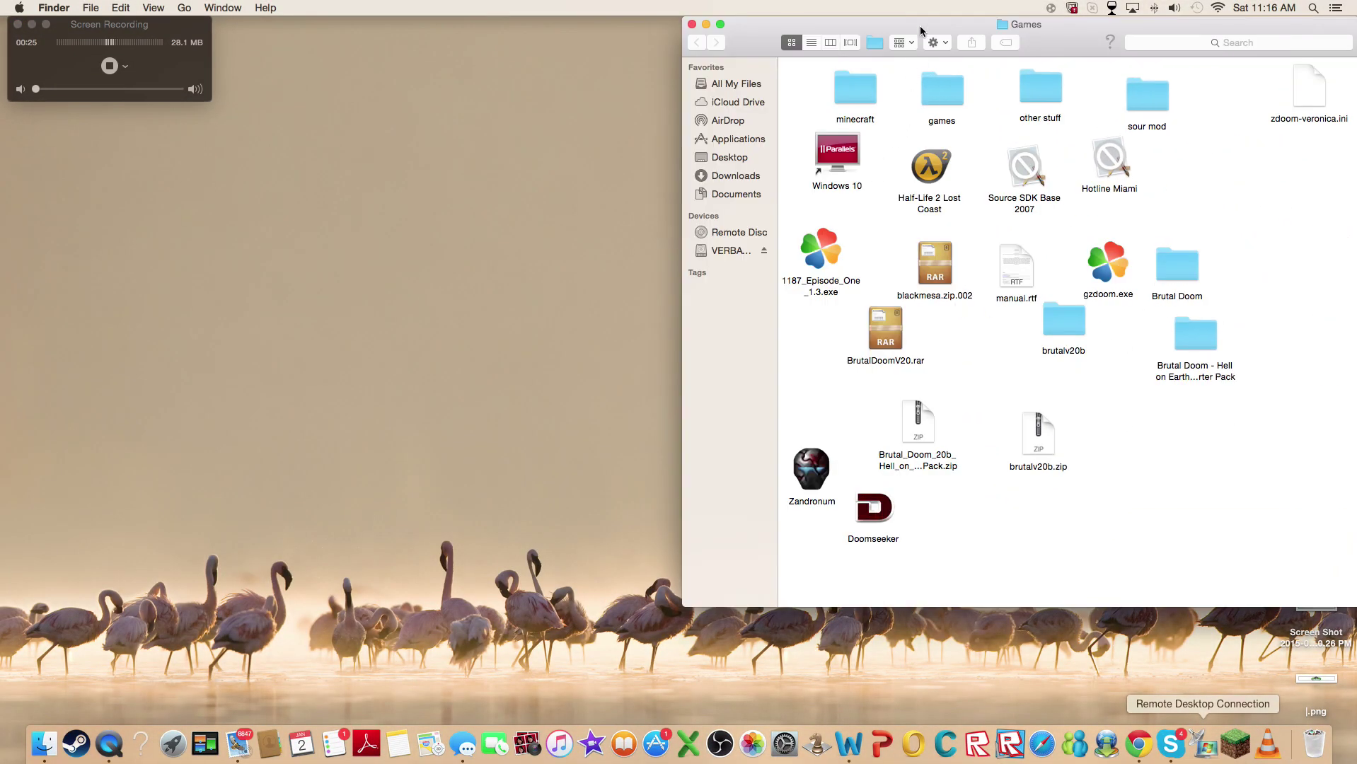
pyautogui.moveTo(860, 28)
pyautogui.mouseDown()
pyautogui.moveTo(801, 10)
pyautogui.moveTo(381, 10)
pyautogui.mouseUp()
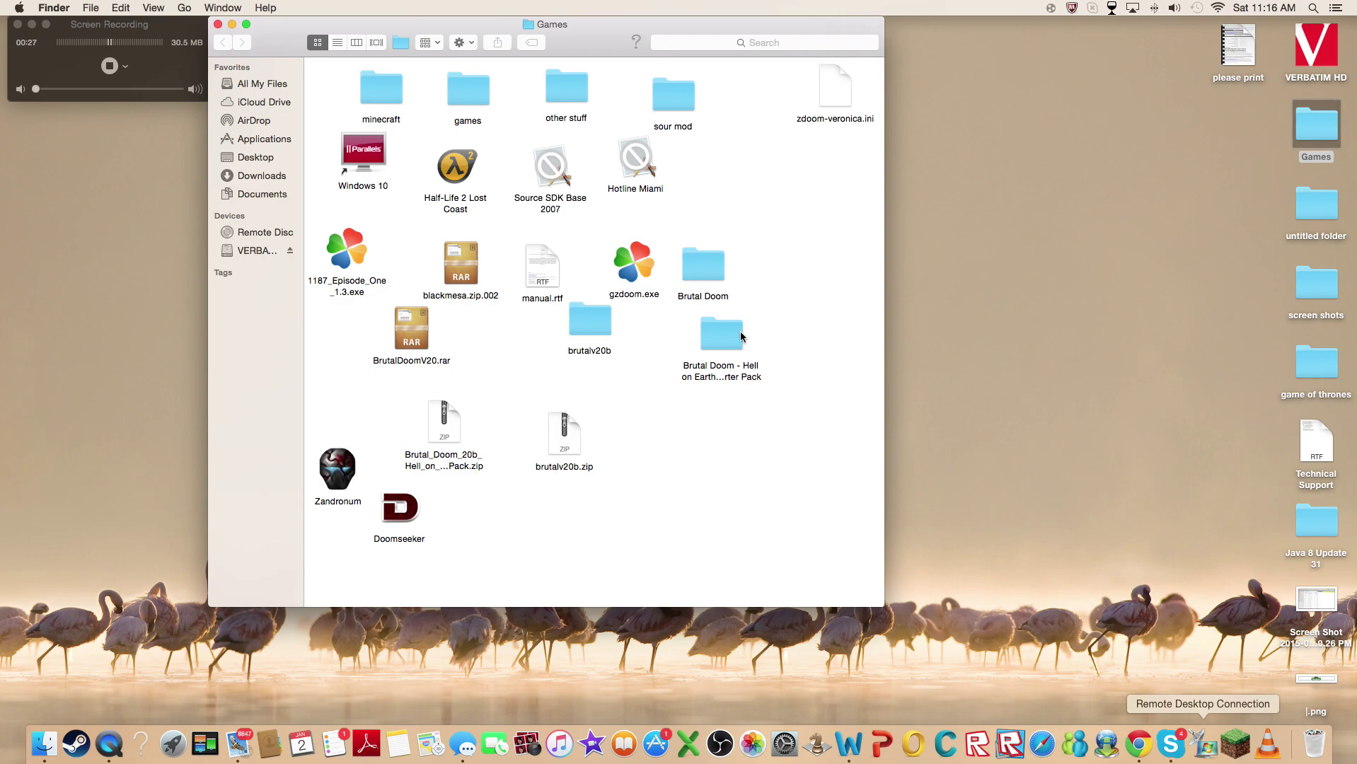
pyautogui.moveTo(562, 322)
pyautogui.mouseDown()
pyautogui.moveTo(598, 318)
pyautogui.moveTo(685, 441)
pyautogui.mouseUp()
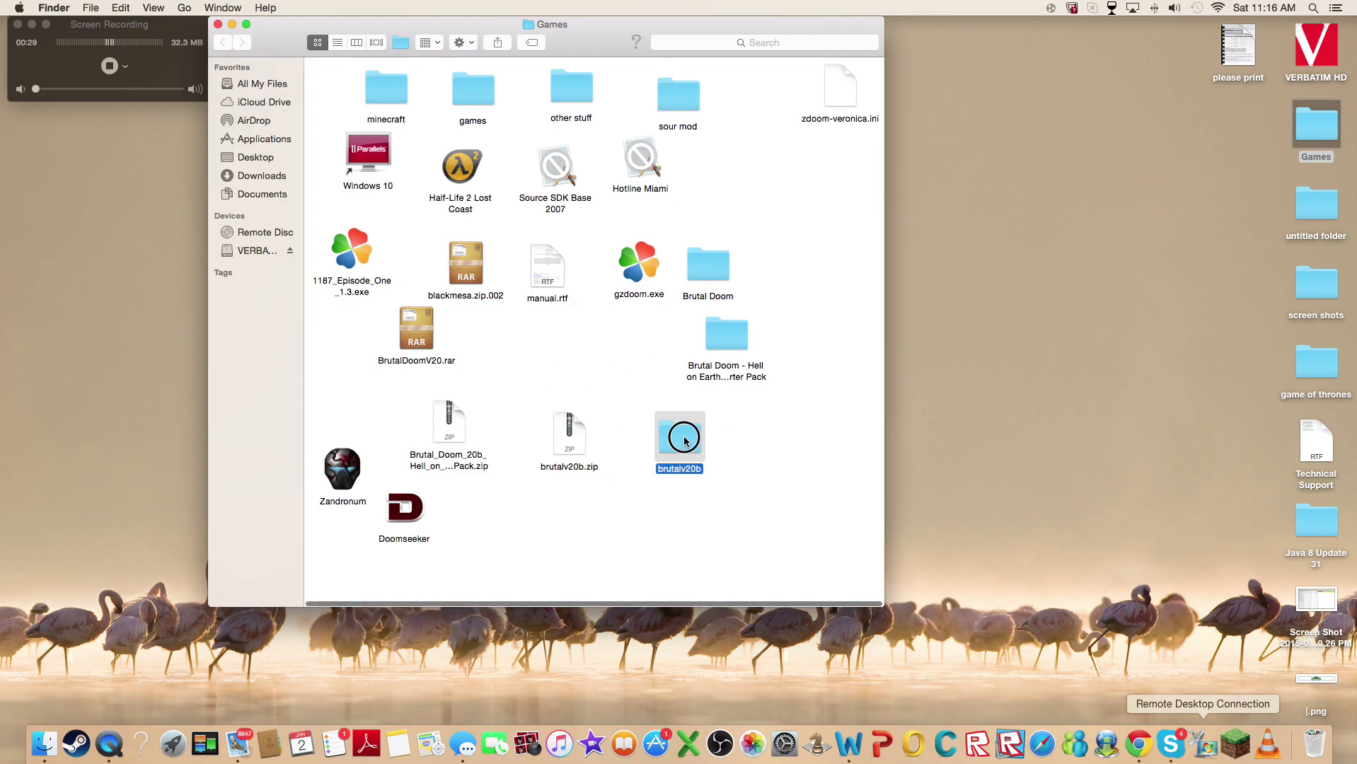
pyautogui.doubleClick(683, 440)
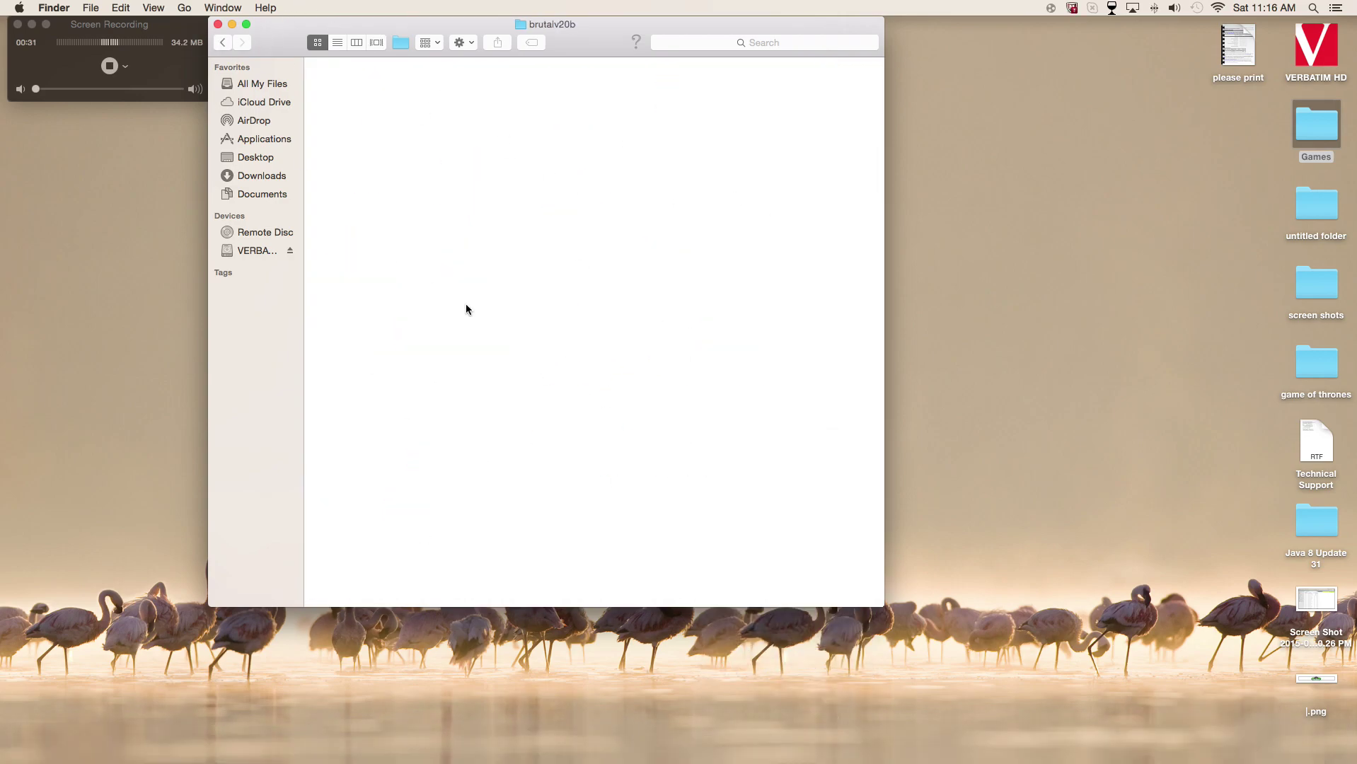
pyautogui.click(231, 43)
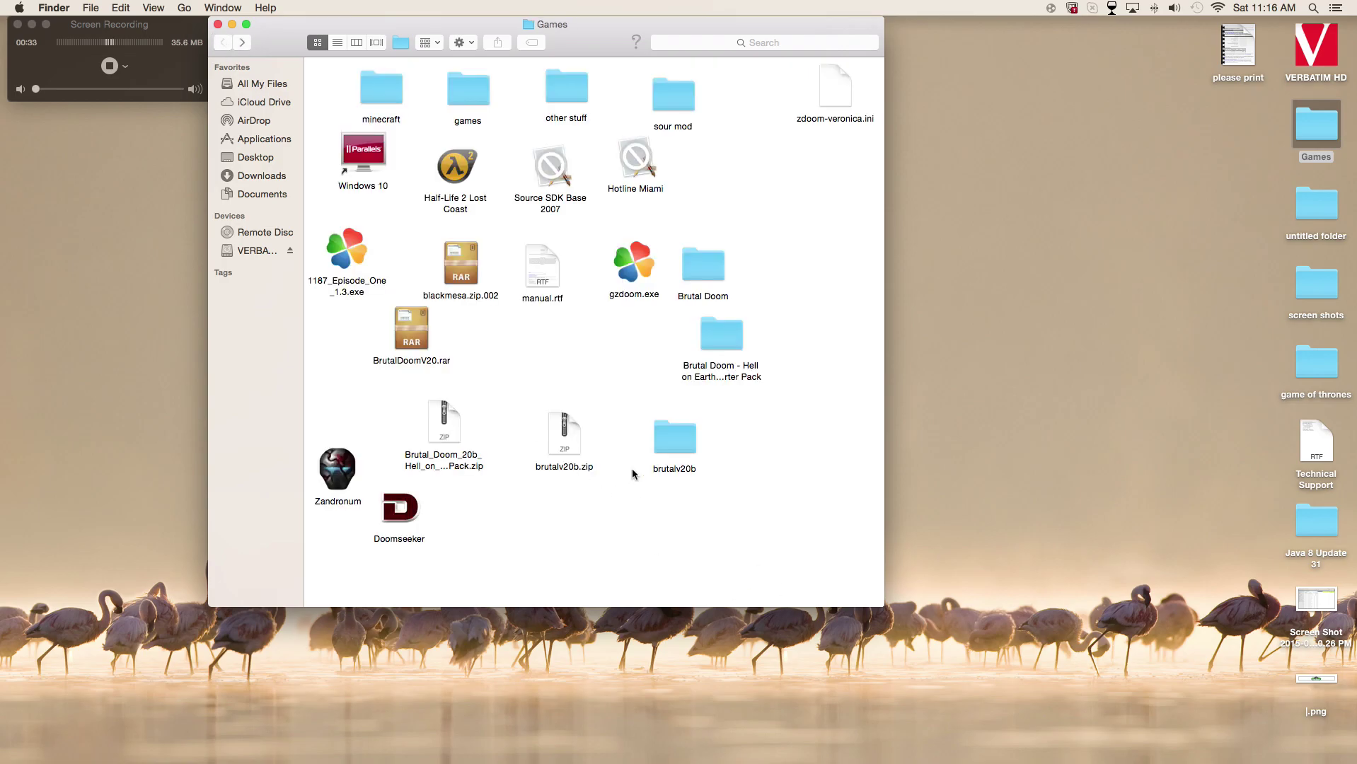
pyautogui.moveTo(674, 439)
pyautogui.mouseDown()
pyautogui.moveTo(650, 346)
pyautogui.moveTo(640, 382)
pyautogui.mouseUp()
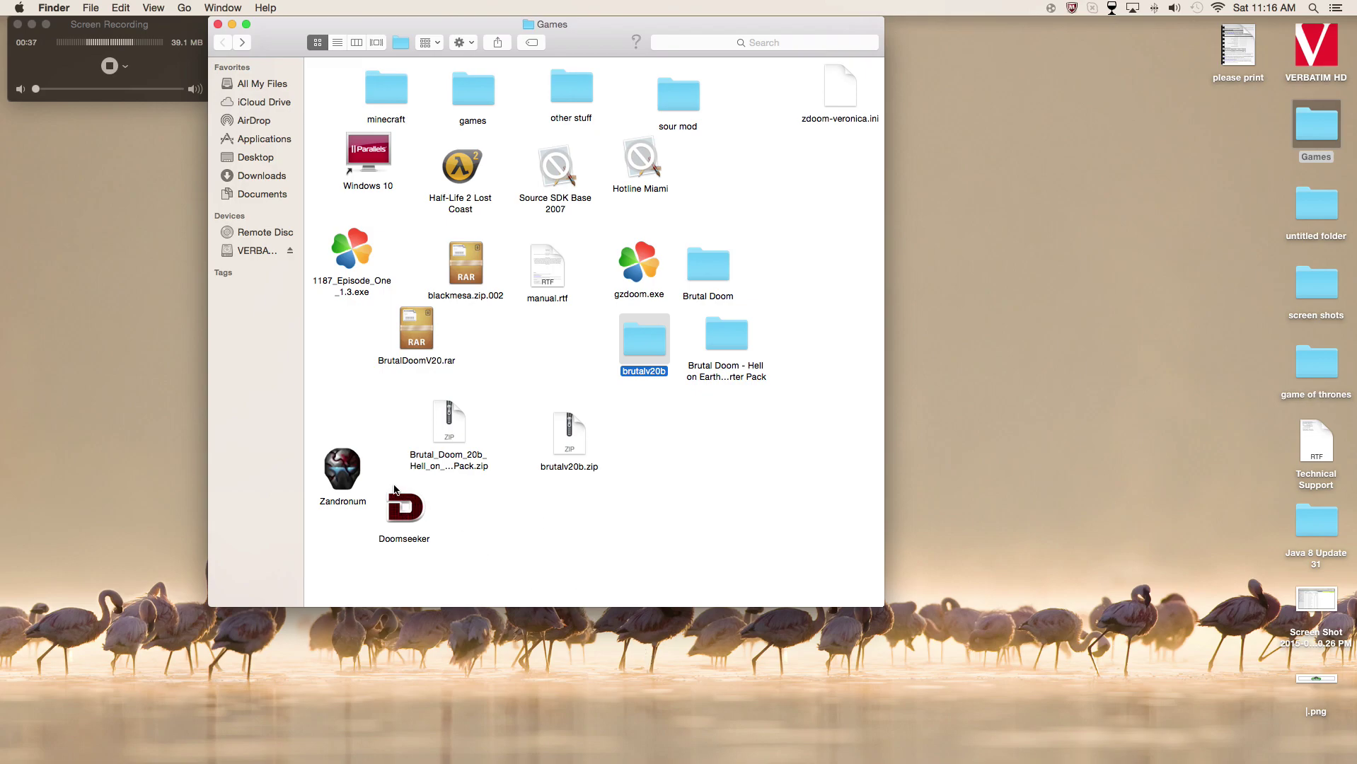
# Step: Peek inside the Zandronum package, then return to the Games folder
pyautogui.rightClick(327, 457)
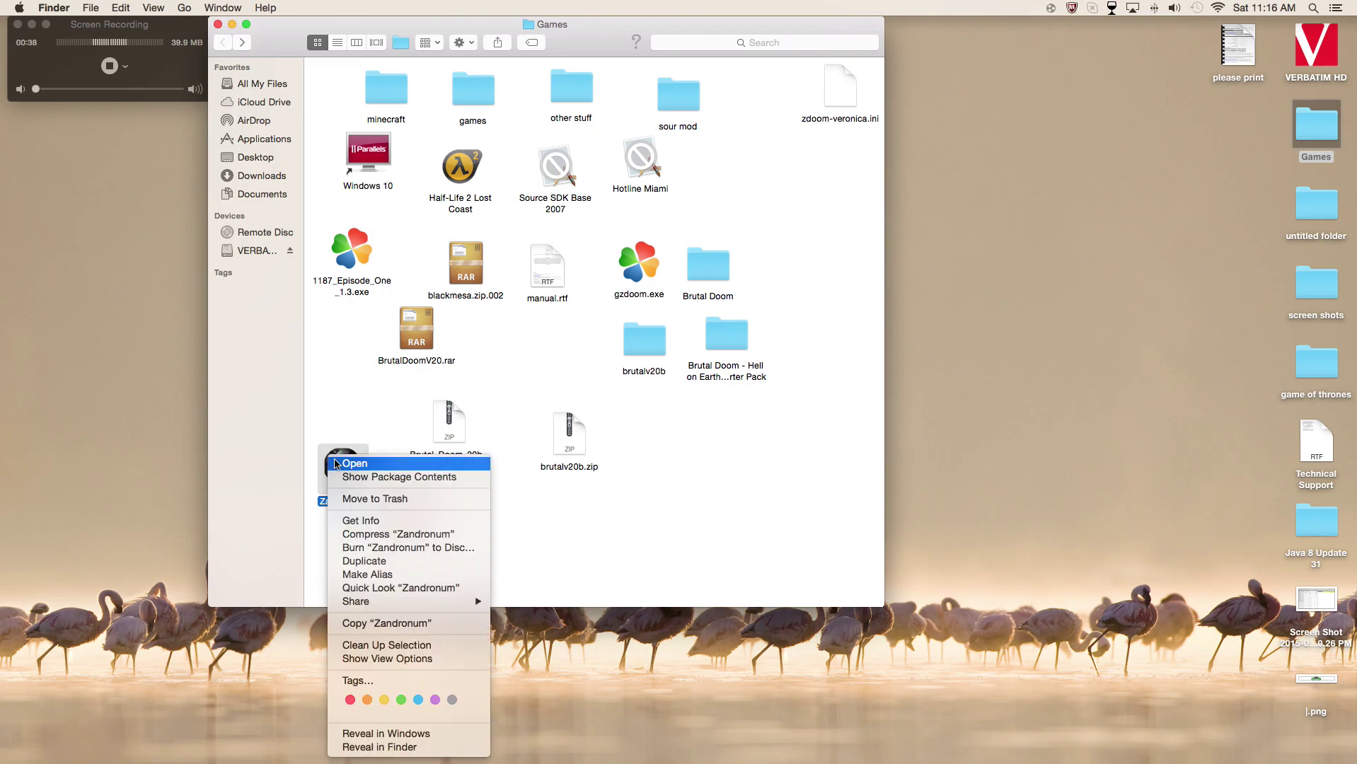
pyautogui.click(381, 478)
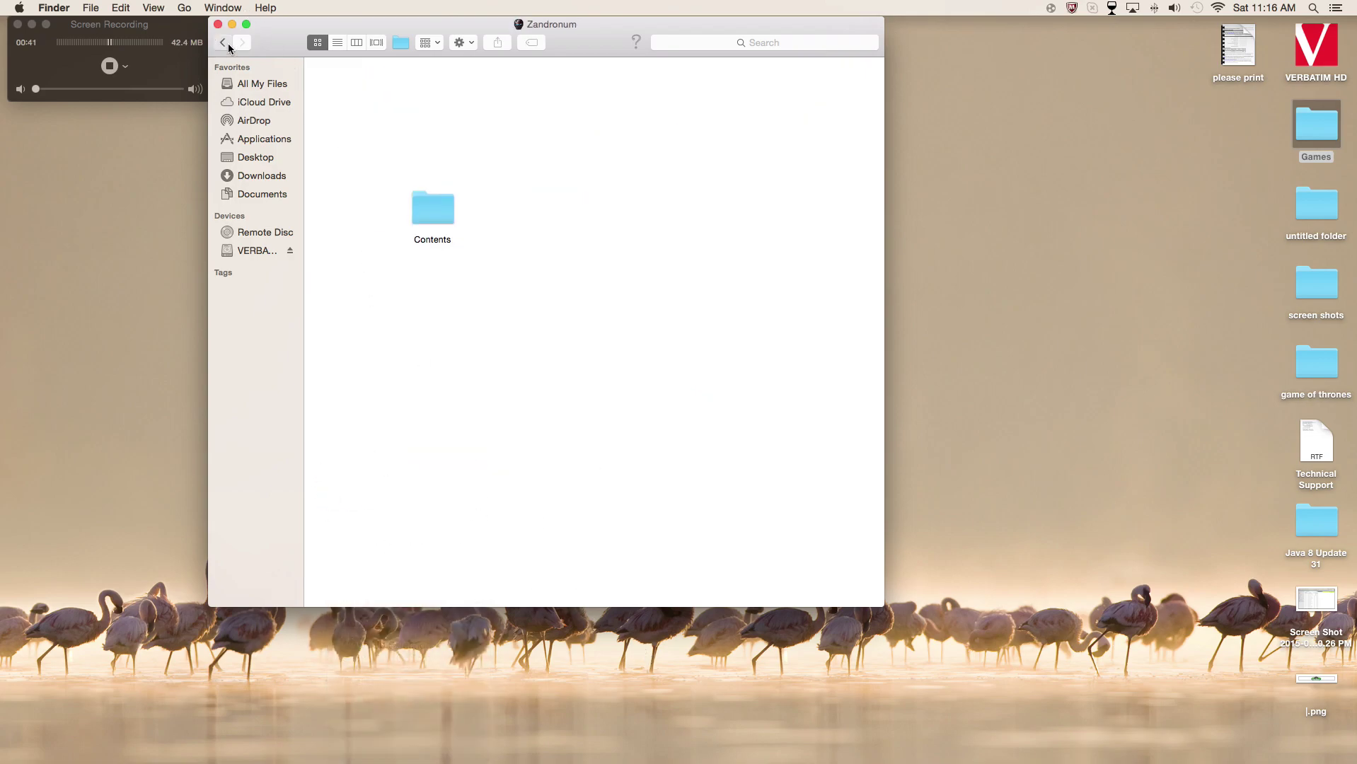
pyautogui.click(228, 43)
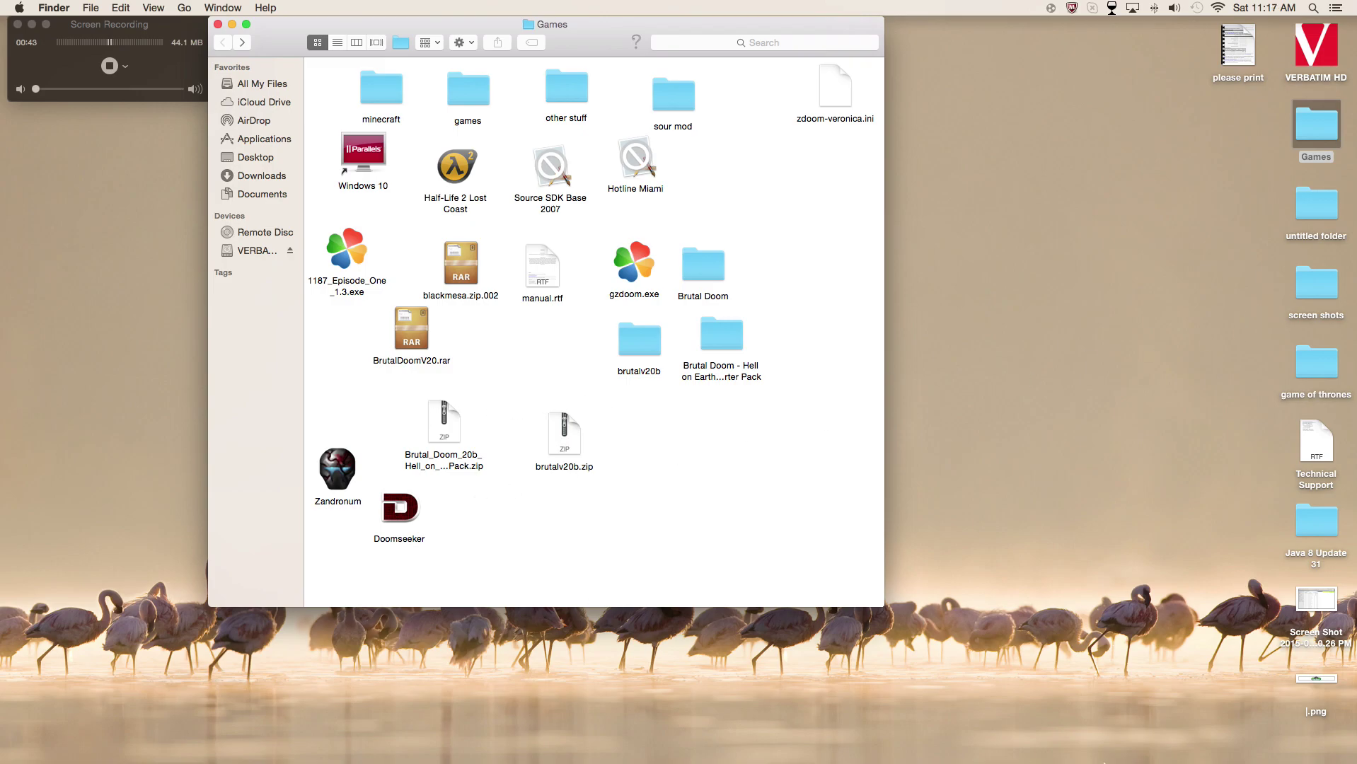
pyautogui.moveTo(1203, 760)
# Step: Move Doomseeker lower and to the right in the Games folder
pyautogui.click(336, 474)
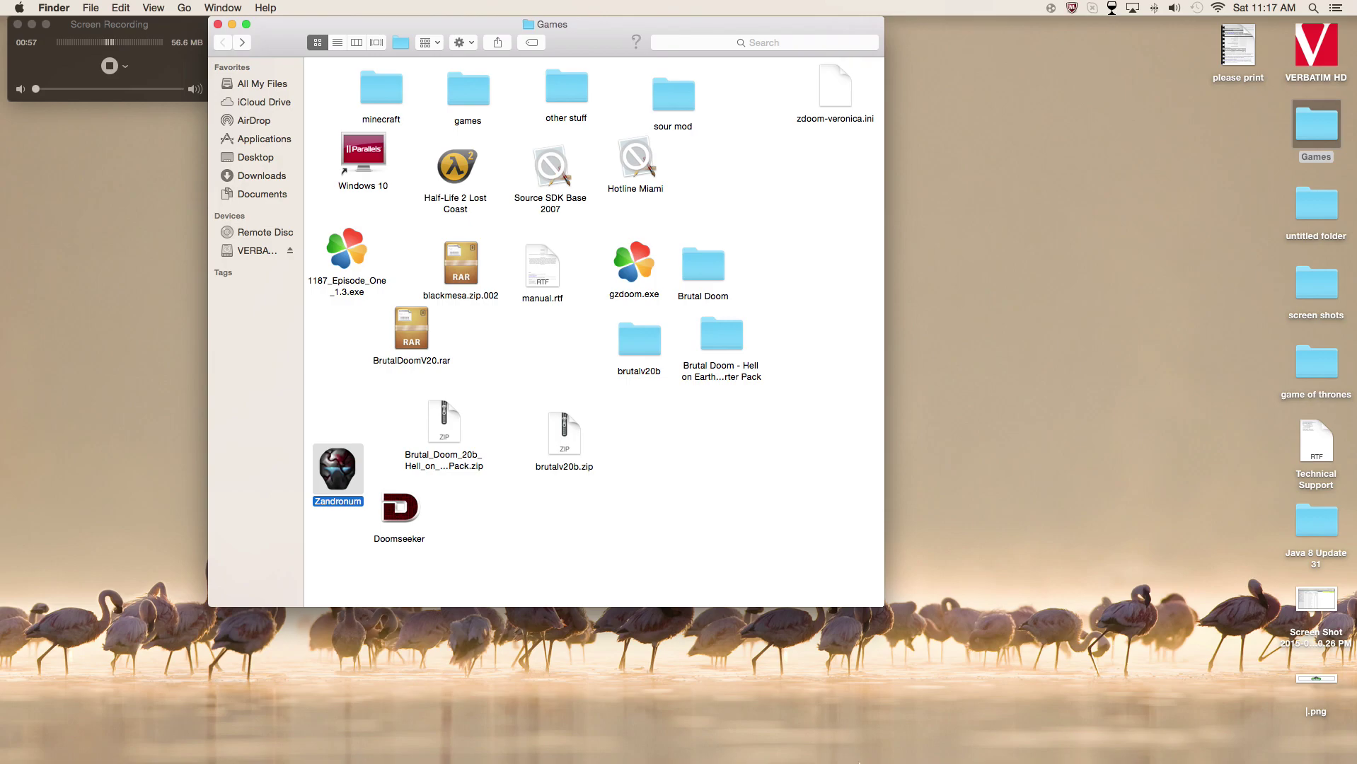
pyautogui.click(637, 453)
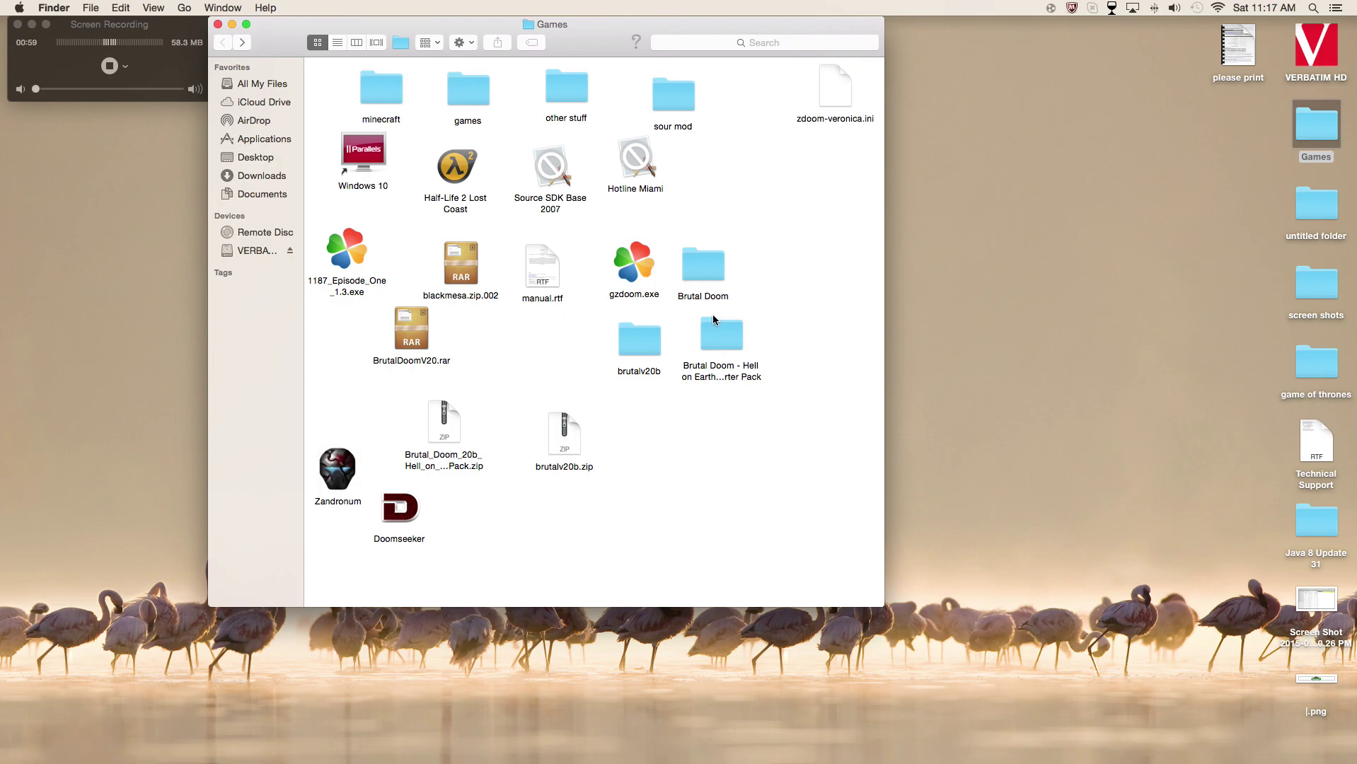
pyautogui.rightClick(621, 508)
pyautogui.press('Escape')
pyautogui.click(333, 466)
pyautogui.moveTo(397, 518); pyautogui.dragTo(449, 532)
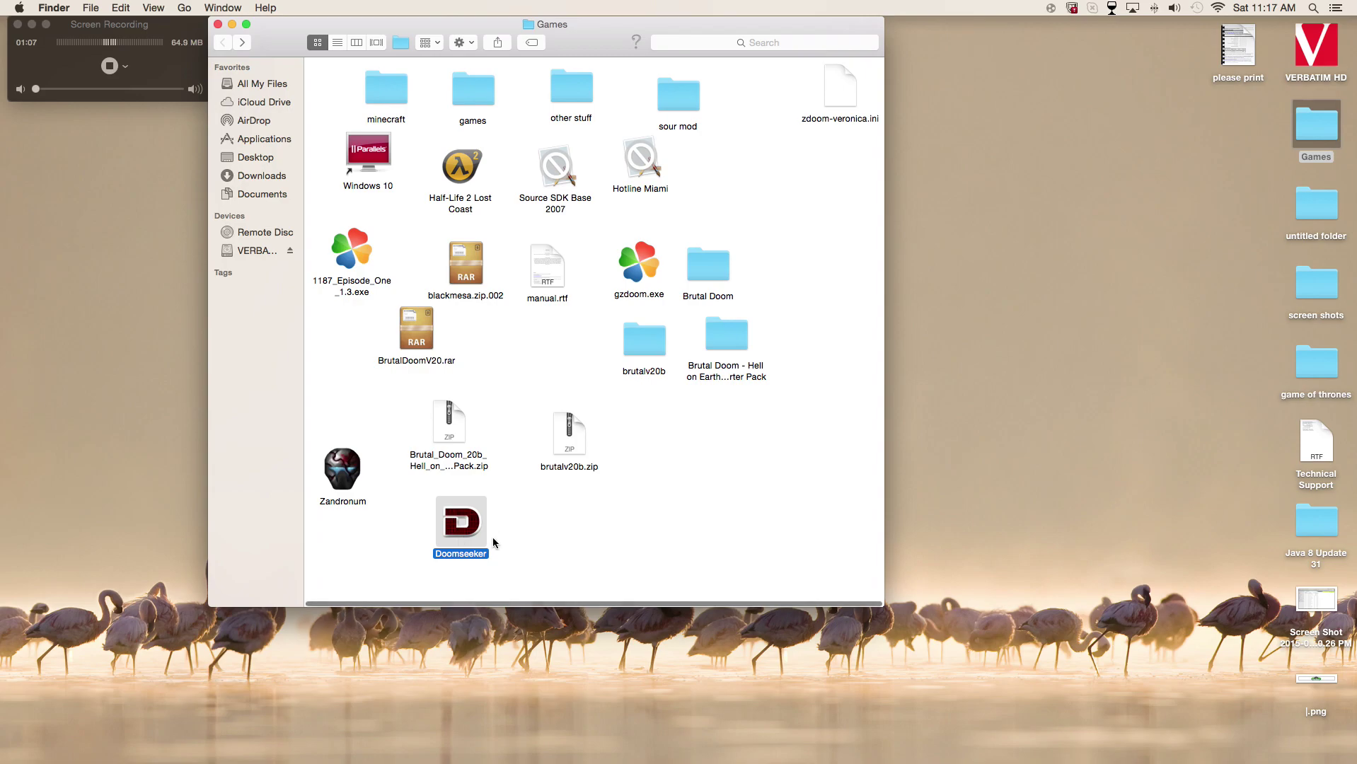
# Step: Move Doomseeker to the Trash
pyautogui.rightClick(457, 528)
pyautogui.click(483, 498)
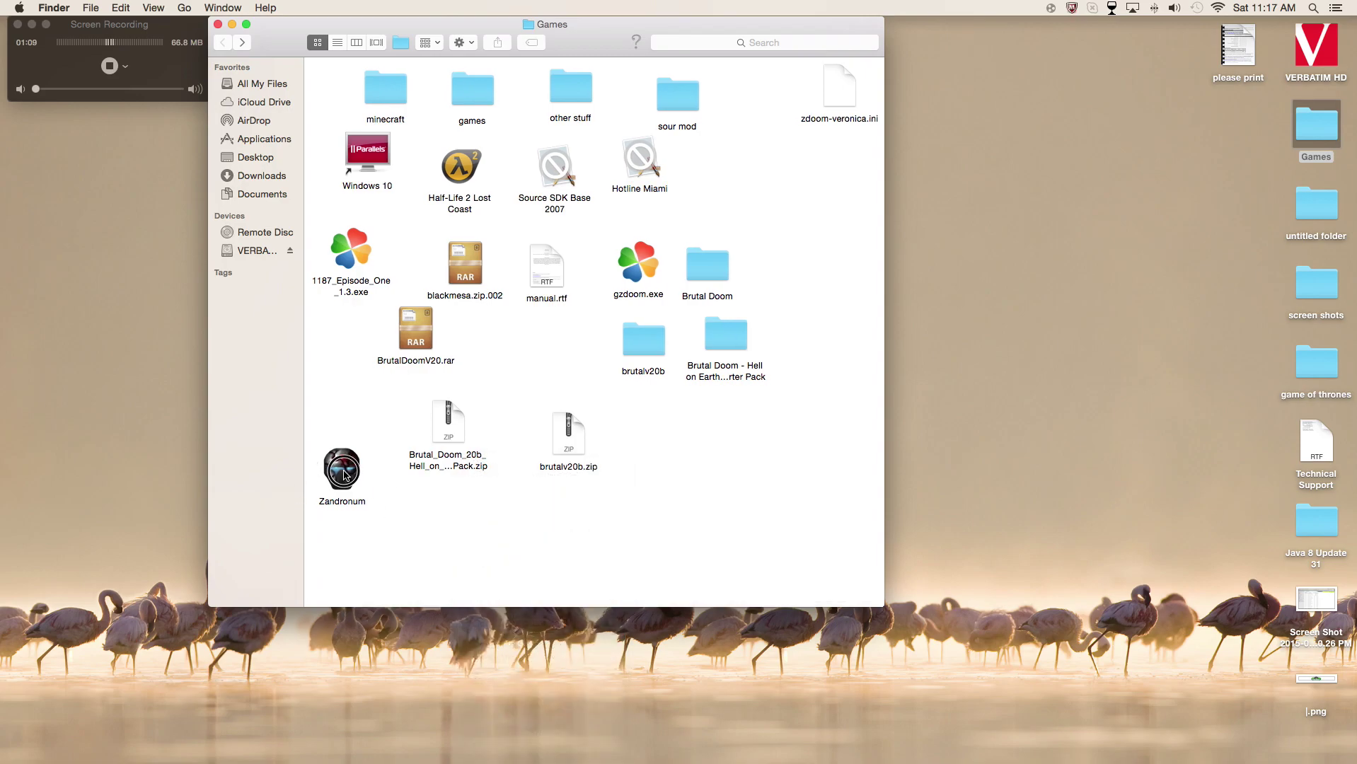
pyautogui.rightClick(344, 468)
pyautogui.press('Escape')
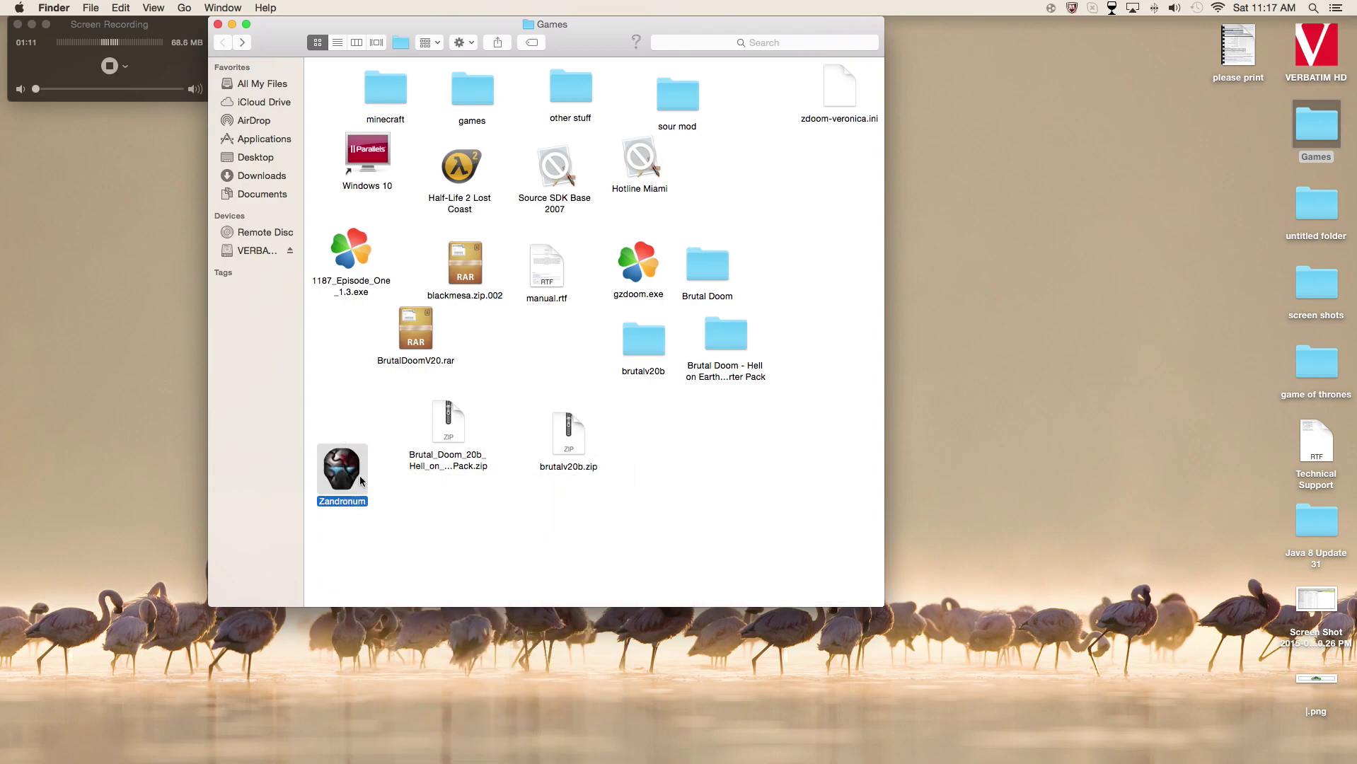
# Step: Launch Zandronum and close its IWAD selection without starting a game
pyautogui.rightClick(358, 472)
pyautogui.click(378, 465)
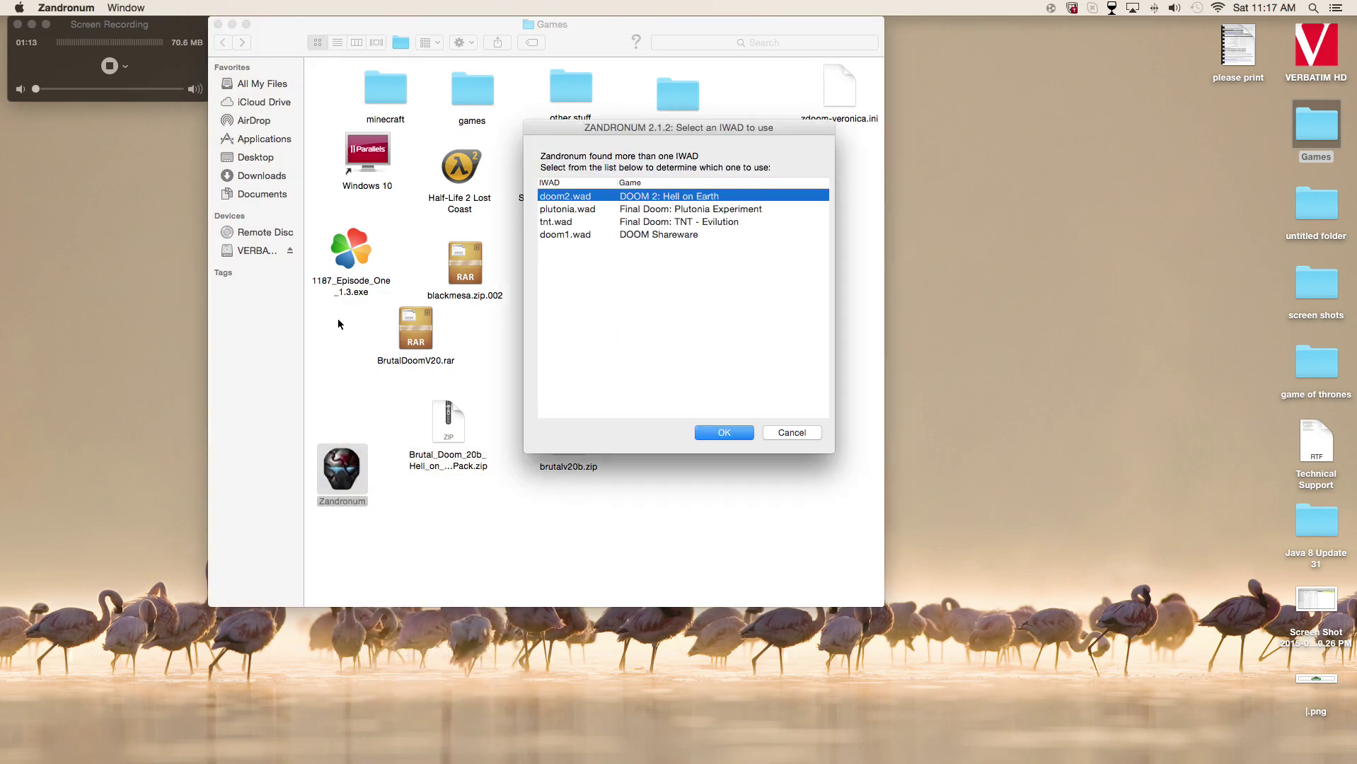
pyautogui.click(796, 436)
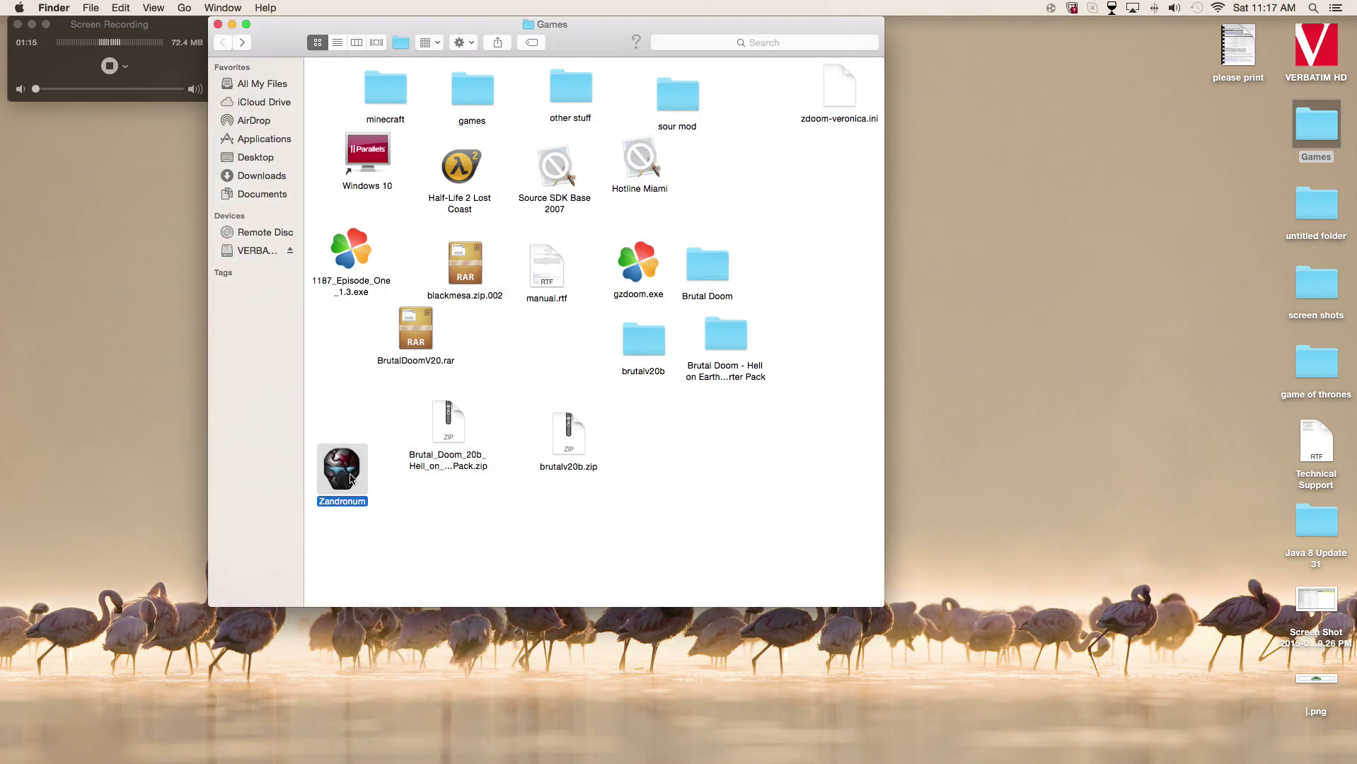
pyautogui.rightClick(330, 477)
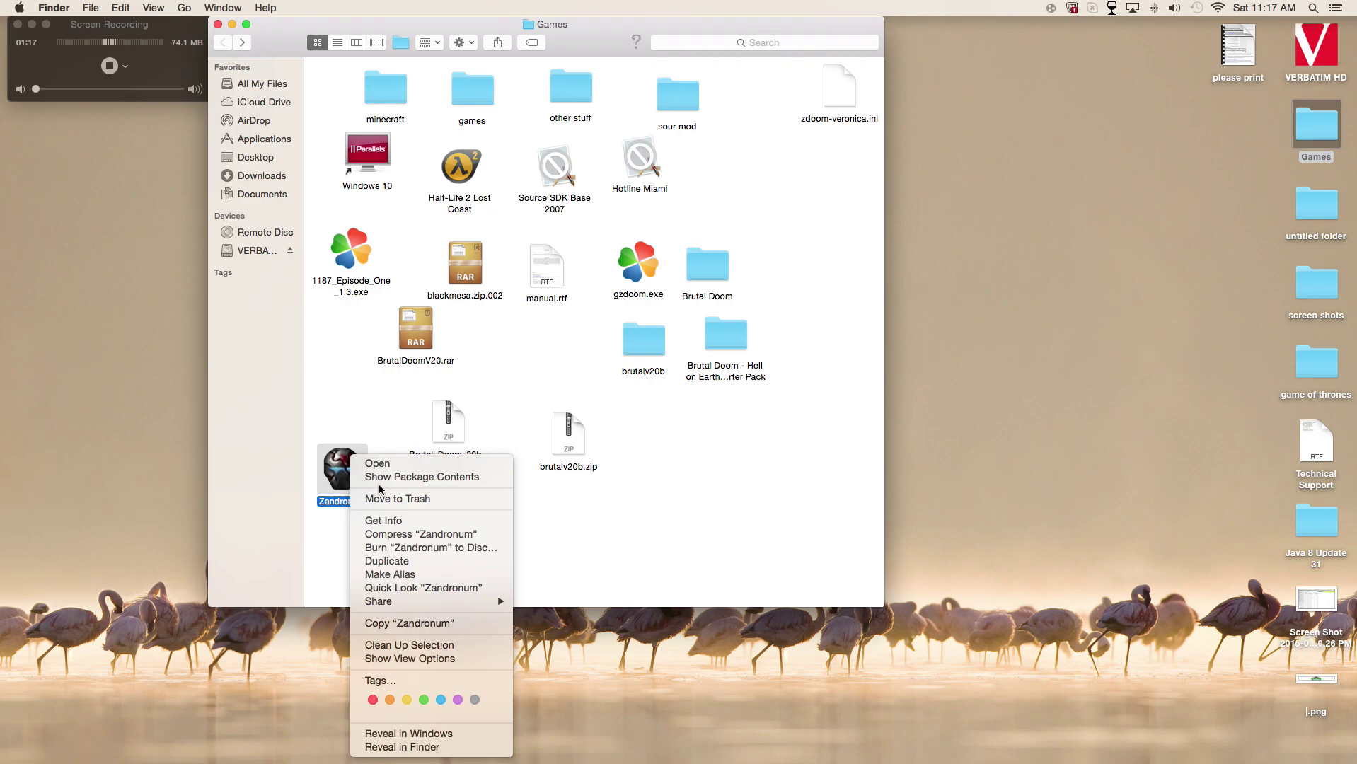
# Step: Open the Contents > MacOS folder inside the Zandronum package
pyautogui.click(377, 481)
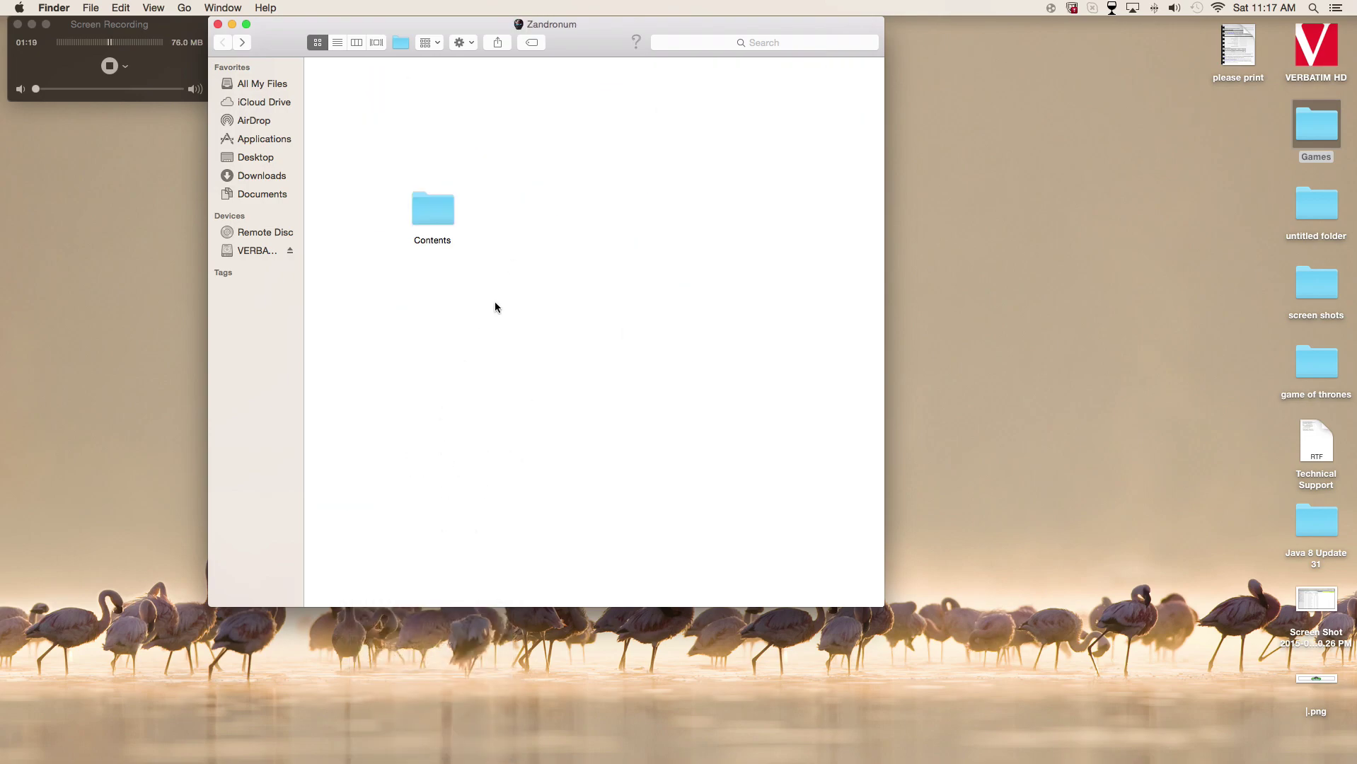
pyautogui.click(455, 221)
pyautogui.doubleClick(454, 222)
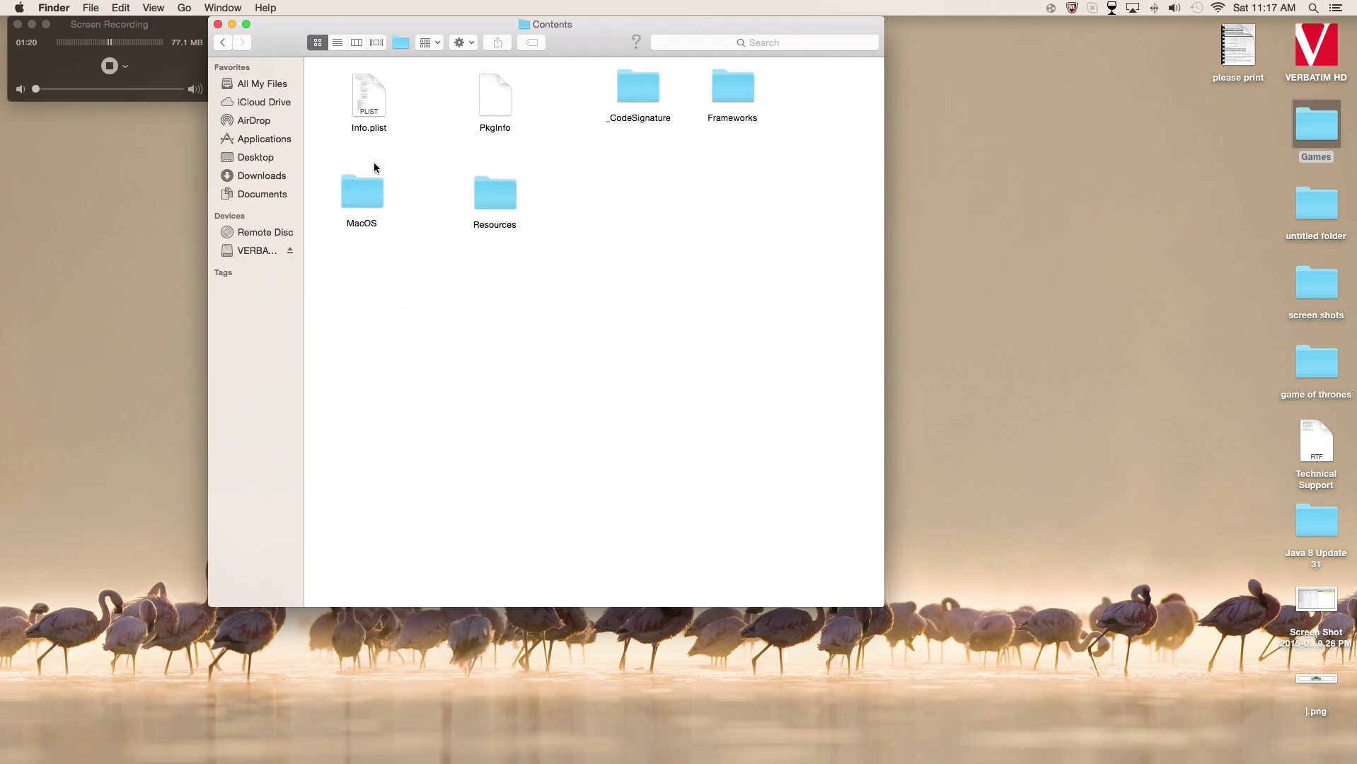
pyautogui.doubleClick(349, 196)
# Step: Drag skins, Doom1.WAD, Plutonia.wad, Tnt.wad and Doom2.wad together near the top
pyautogui.moveTo(433, 187); pyautogui.dragTo(391, 183)
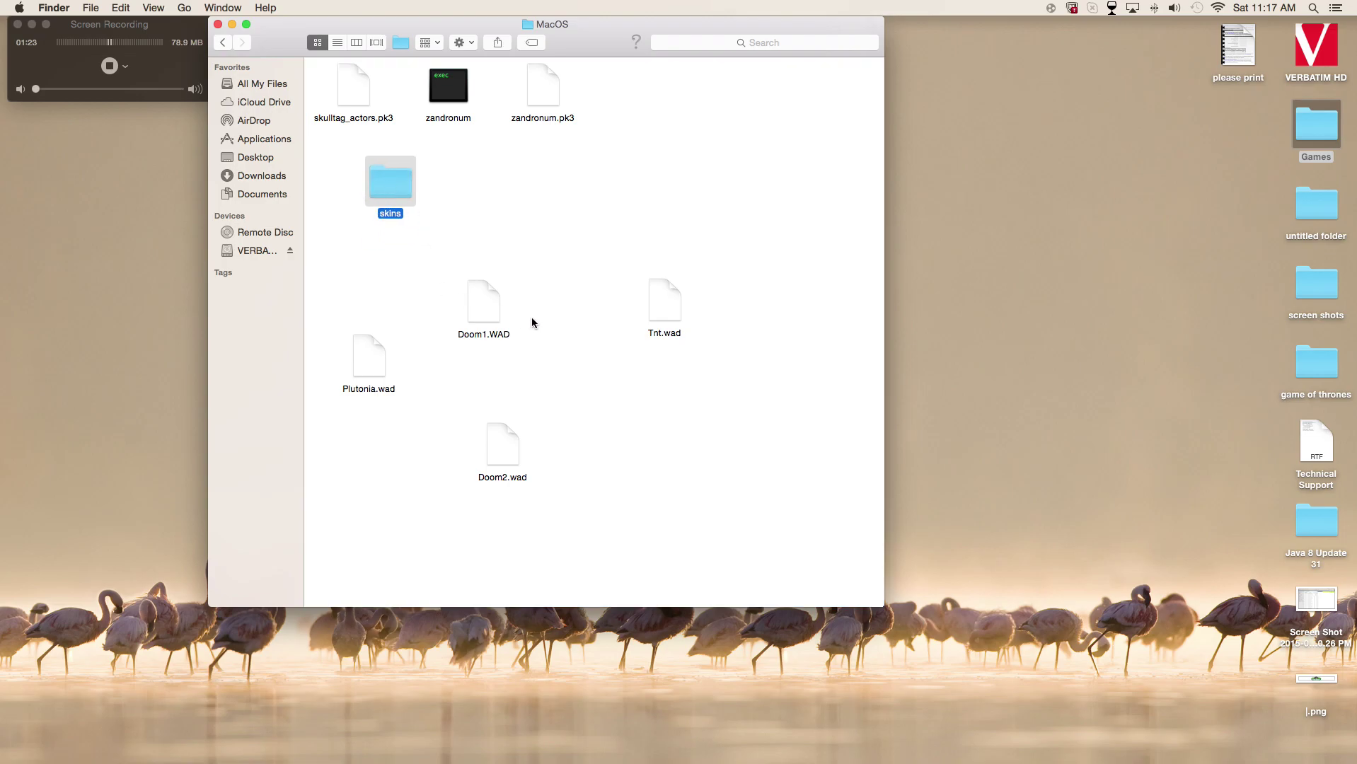
pyautogui.moveTo(484, 306); pyautogui.dragTo(647, 175)
pyautogui.moveTo(373, 351); pyautogui.dragTo(554, 188)
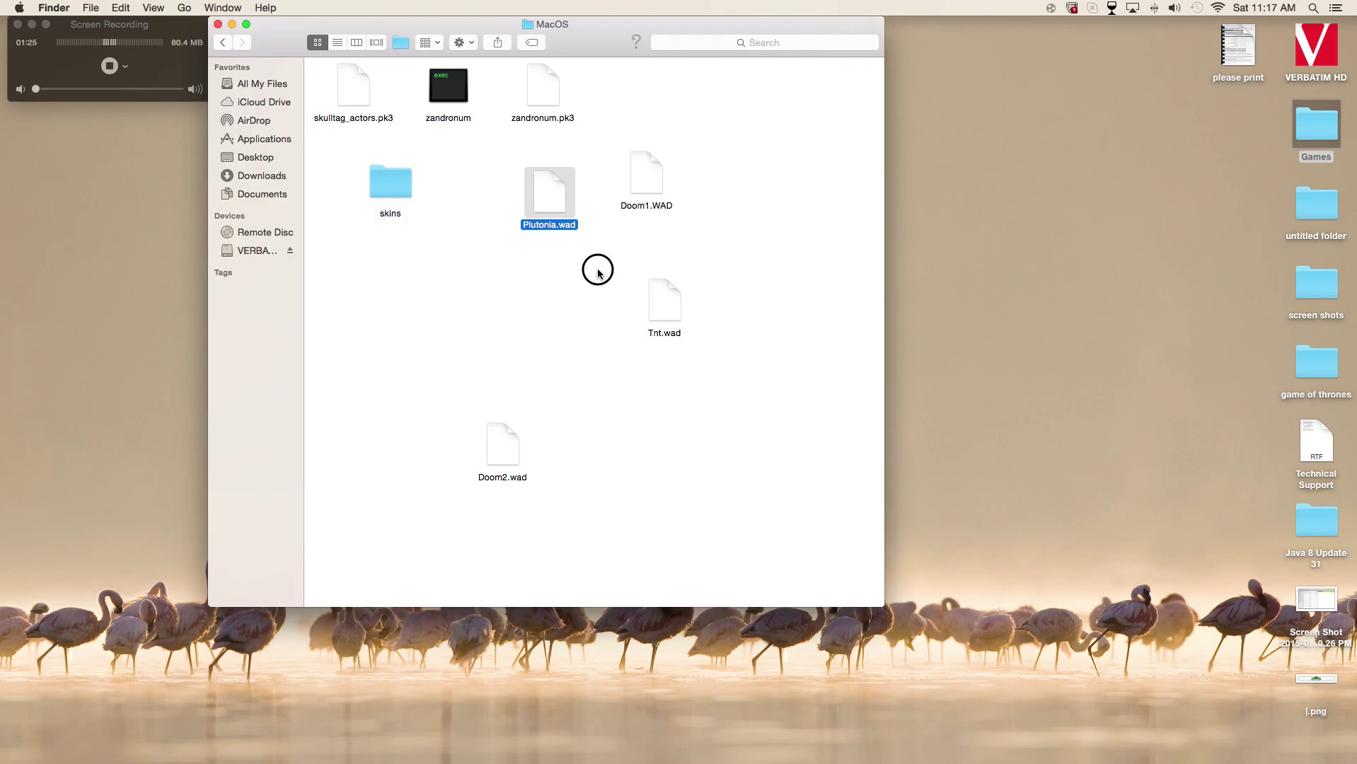
pyautogui.moveTo(665, 305)
pyautogui.mouseDown()
pyautogui.moveTo(537, 280)
pyautogui.moveTo(509, 225)
pyautogui.mouseUp()
pyautogui.moveTo(503, 447); pyautogui.dragTo(628, 244)
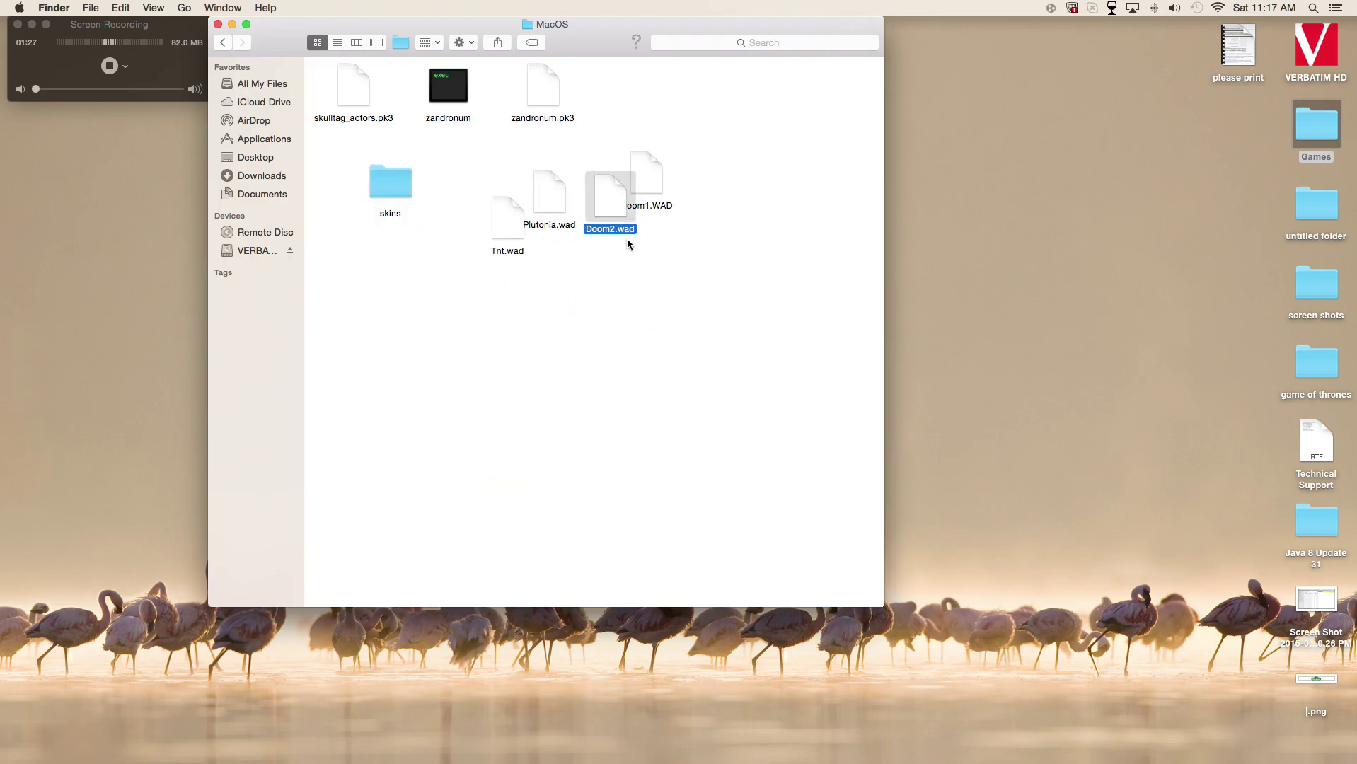
# Step: Check that the skins folder contains brutalv20b.pk3
pyautogui.doubleClick(382, 185)
pyautogui.click(222, 42)
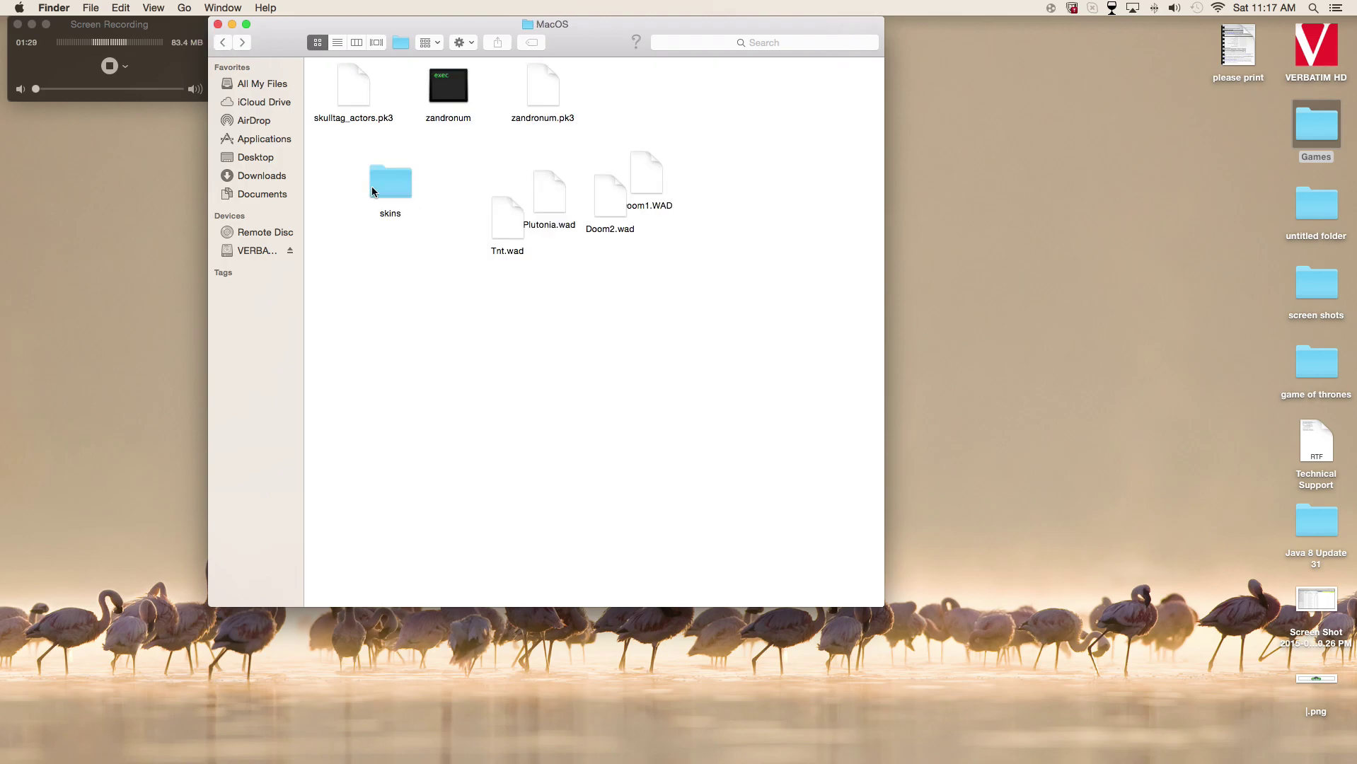
pyautogui.doubleClick(382, 170)
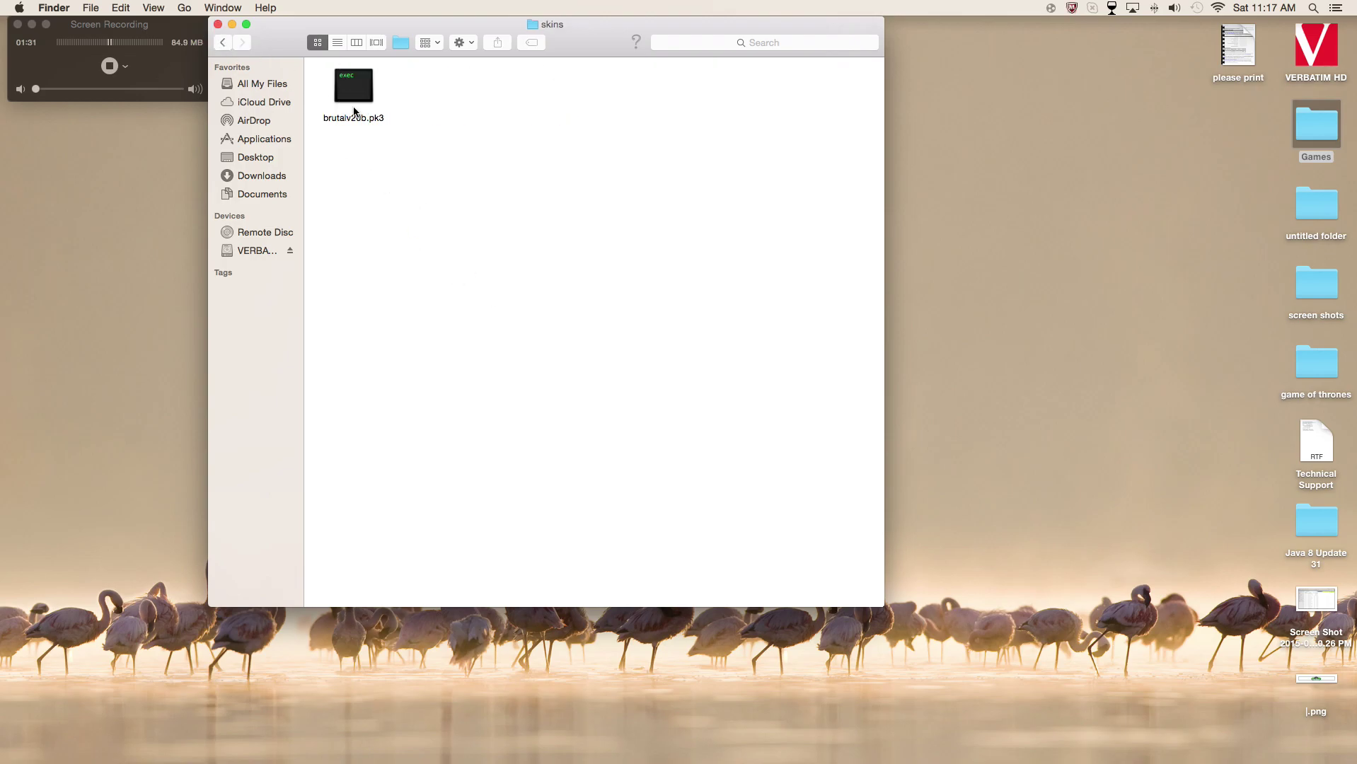
pyautogui.click(357, 99)
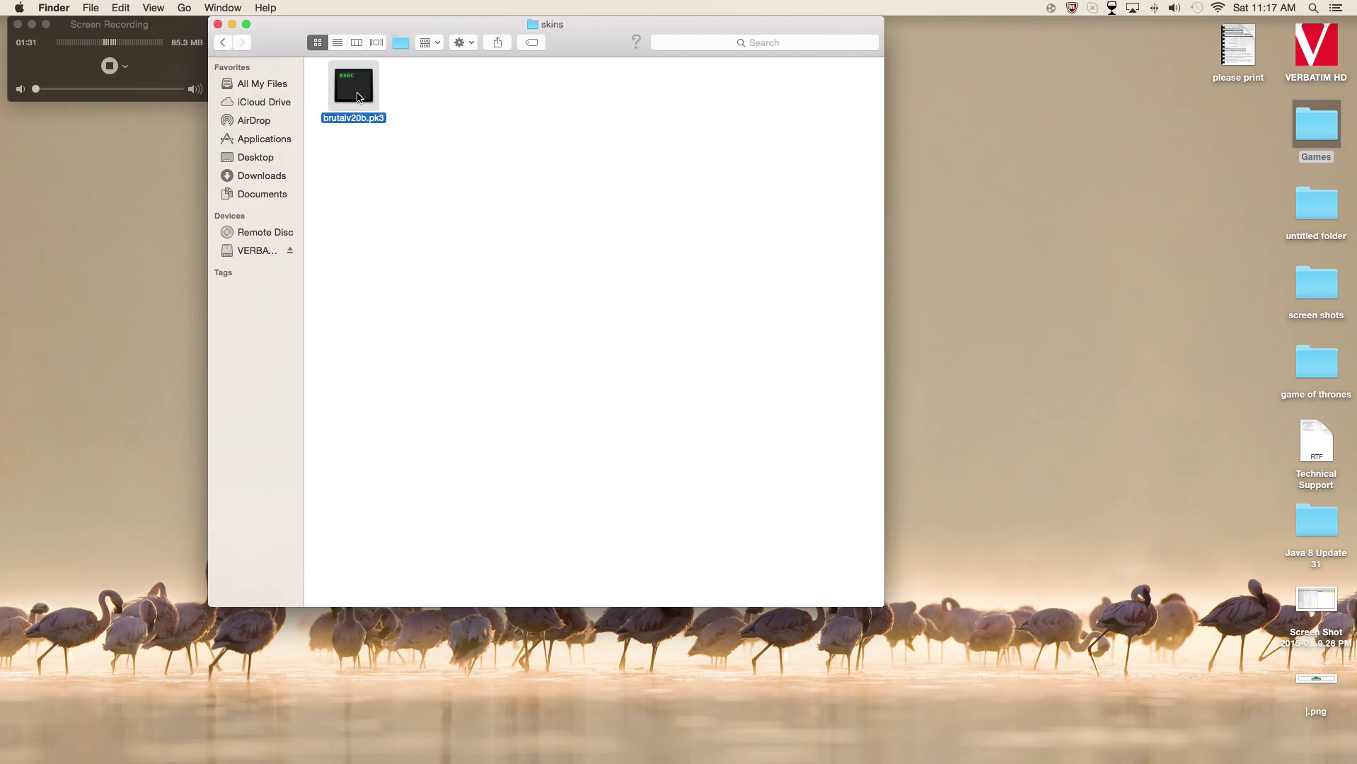
pyautogui.click(223, 44)
# Step: Tidy Tnt.wad, Doom2.wad, Plutonia.wad and Doom1.WAD into an aligned block
pyautogui.moveTo(517, 222); pyautogui.dragTo(590, 273)
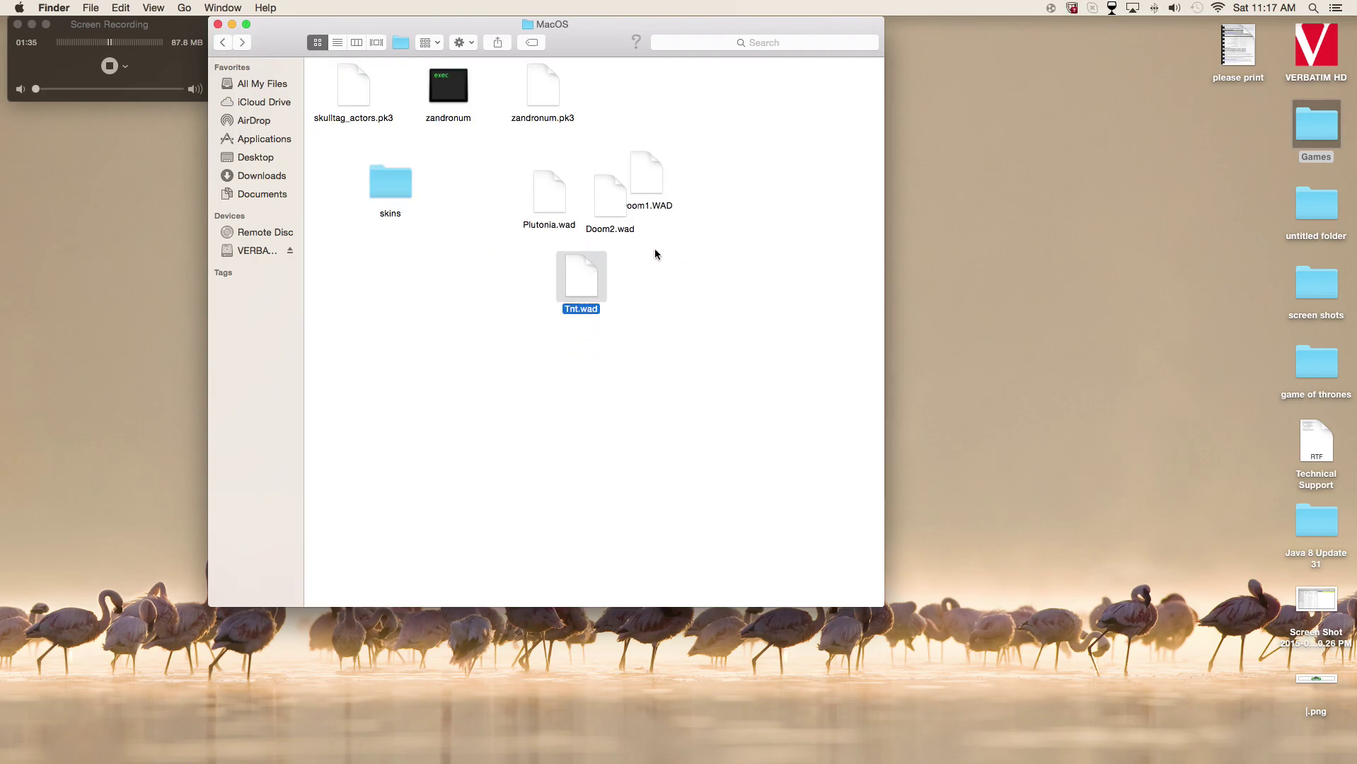
pyautogui.moveTo(610, 195); pyautogui.dragTo(680, 265)
pyautogui.moveTo(567, 257); pyautogui.dragTo(518, 240)
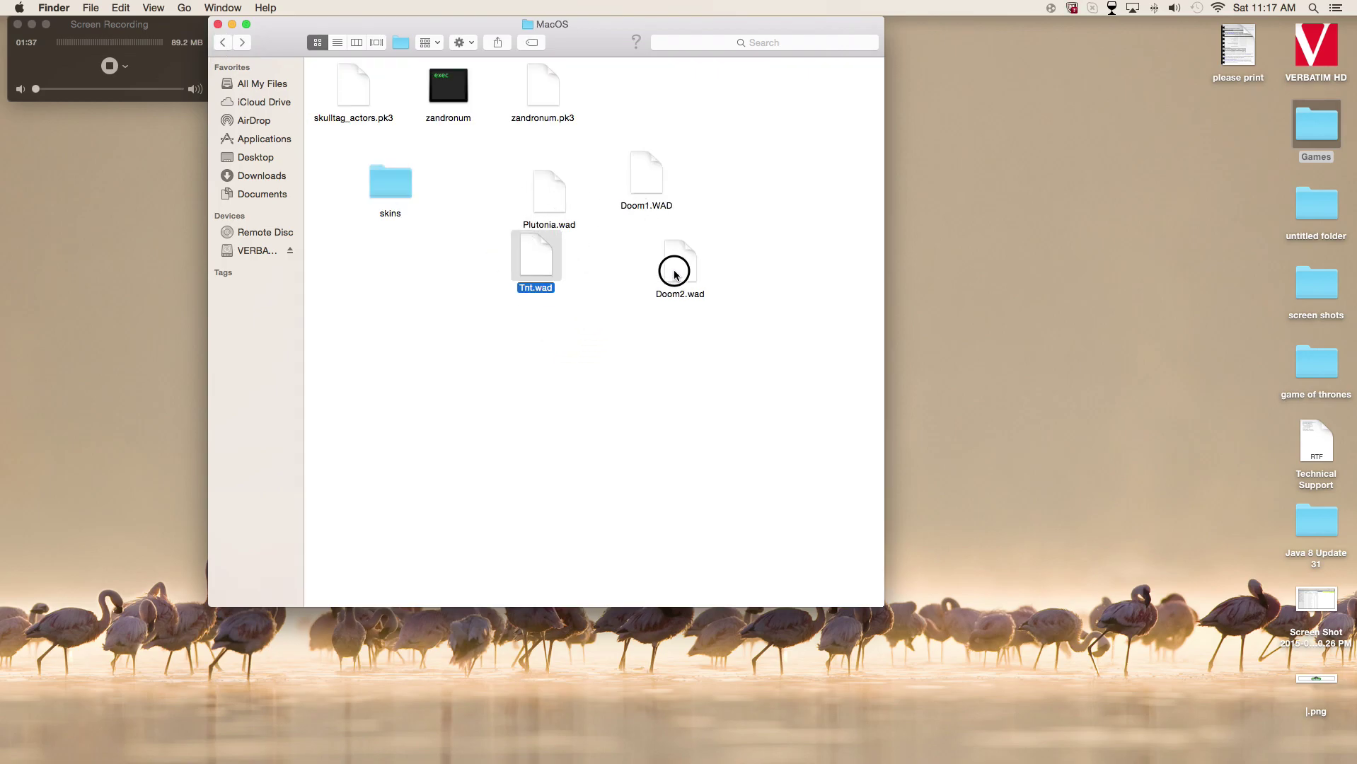
pyautogui.moveTo(667, 276); pyautogui.dragTo(626, 266)
pyautogui.click(545, 201)
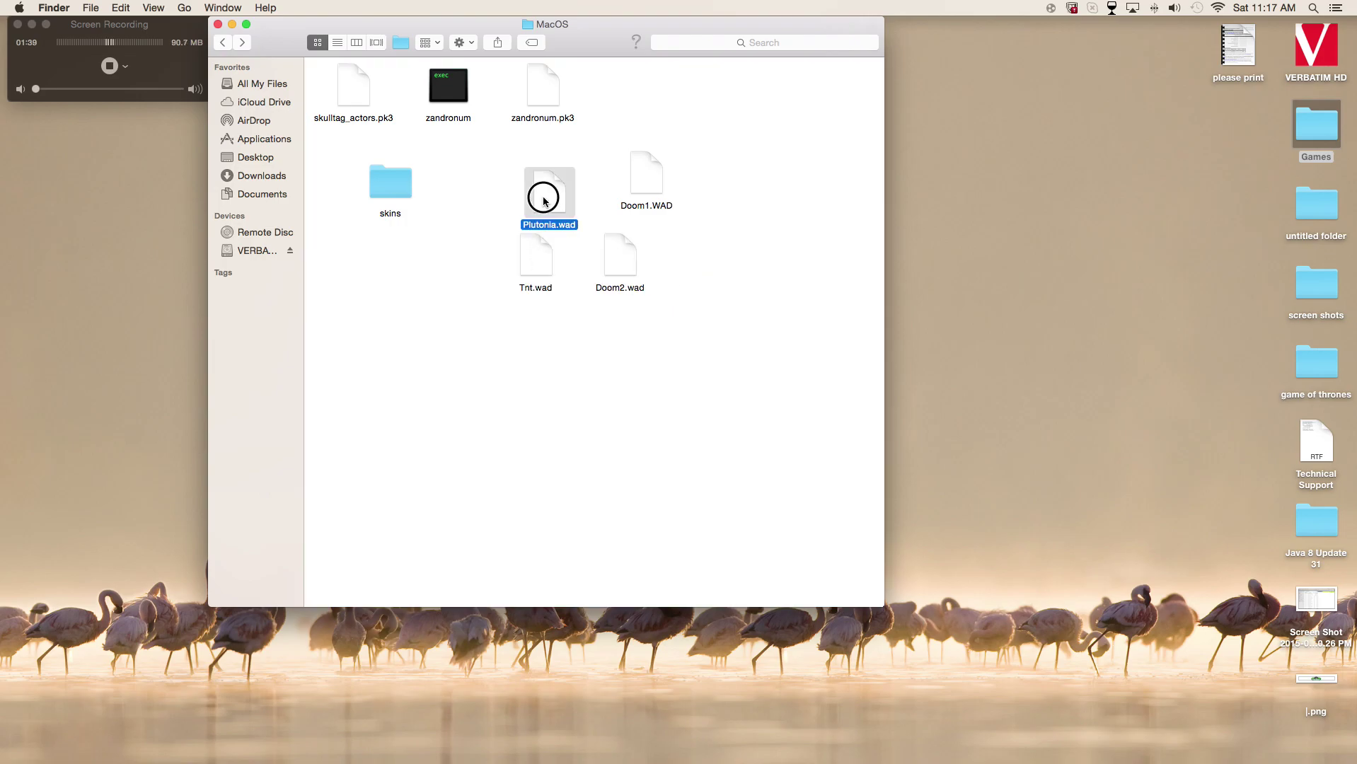
pyautogui.moveTo(544, 201)
pyautogui.mouseDown()
pyautogui.moveTo(529, 184)
pyautogui.moveTo(620, 168)
pyautogui.moveTo(592, 222)
pyautogui.mouseUp()
pyautogui.click(606, 178)
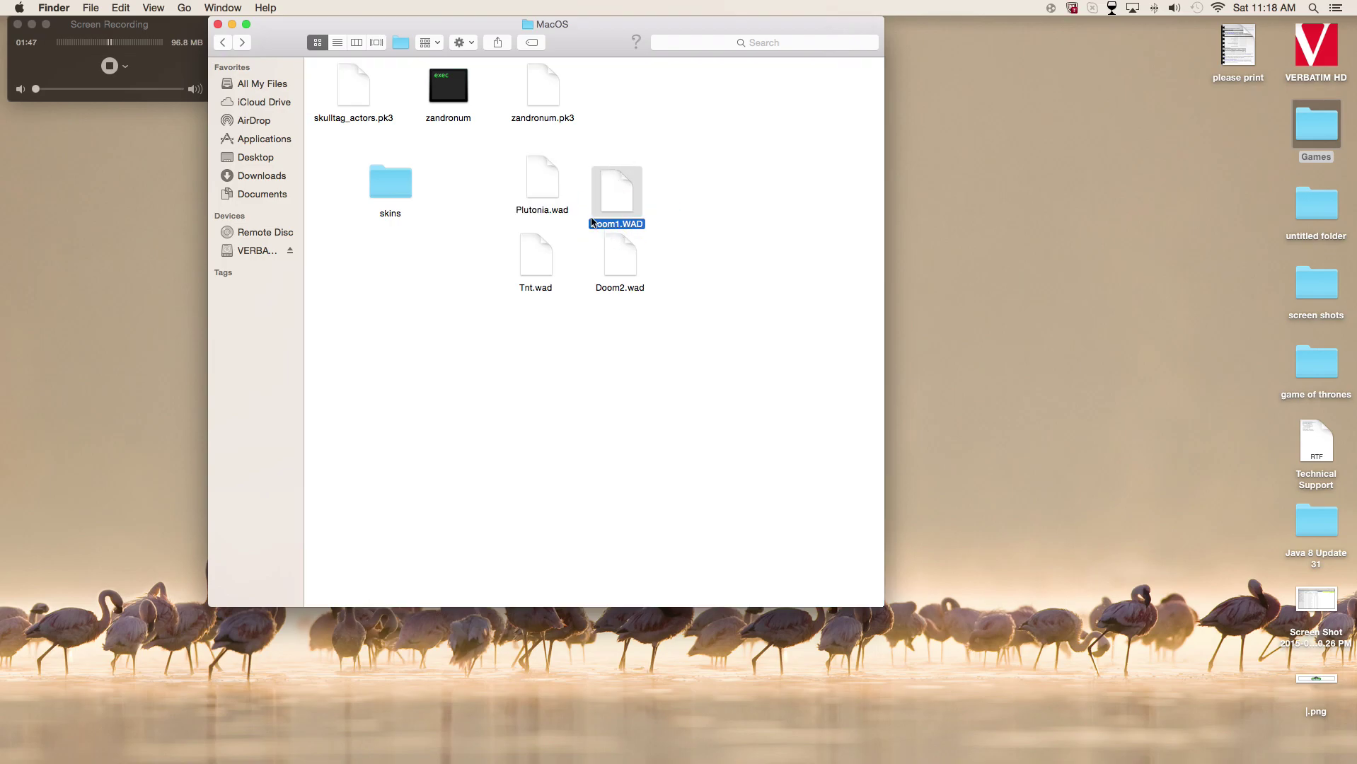
pyautogui.click(220, 43)
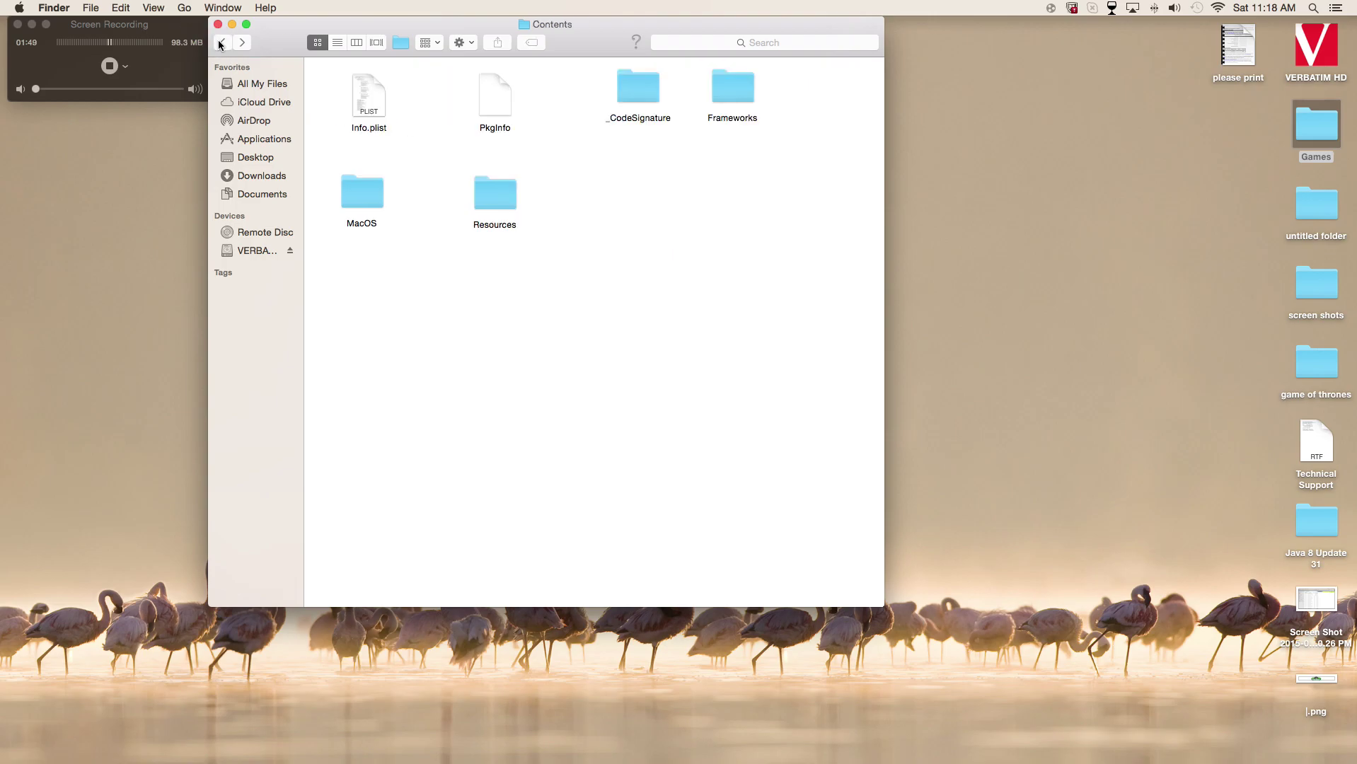
pyautogui.click(239, 41)
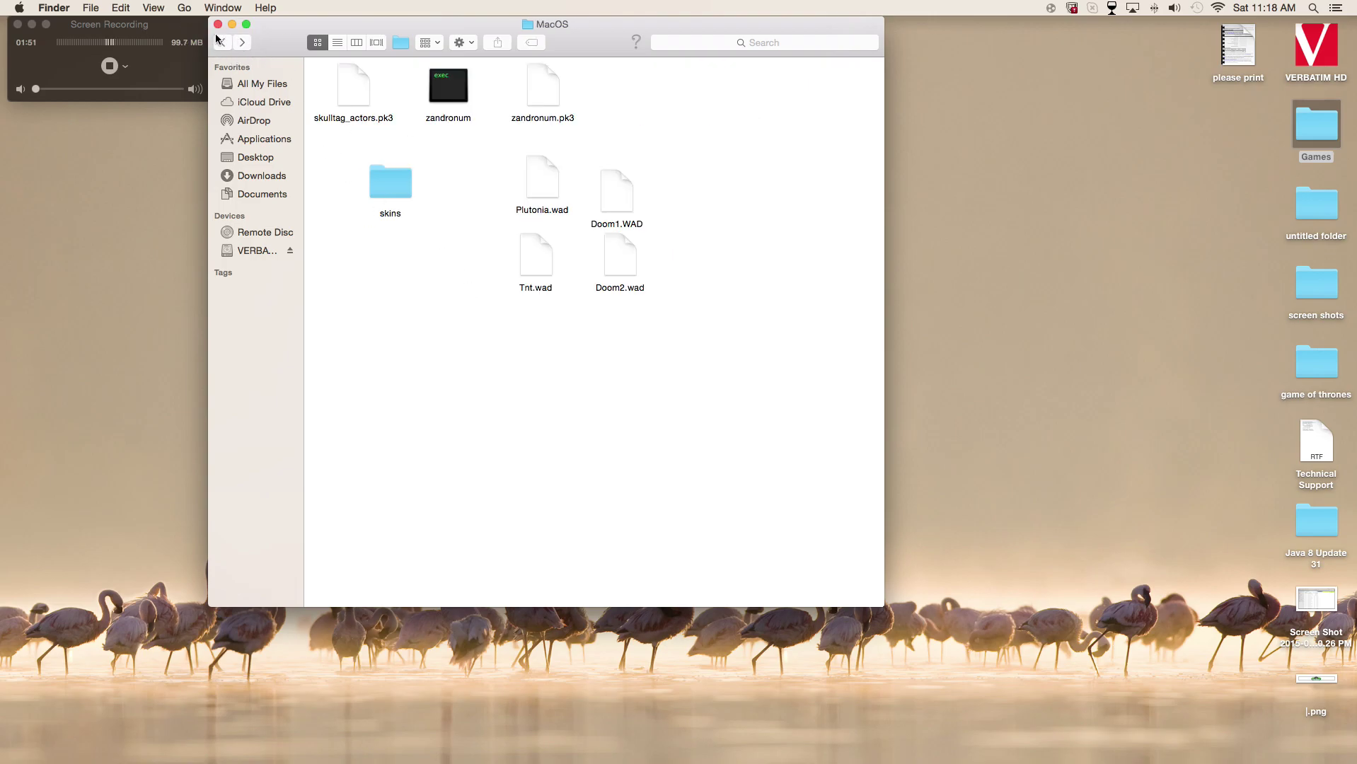
# Step: Try creating a new folder named 'skins' and dismiss the name-taken warning
pyautogui.rightClick(427, 300)
pyautogui.press('Escape')
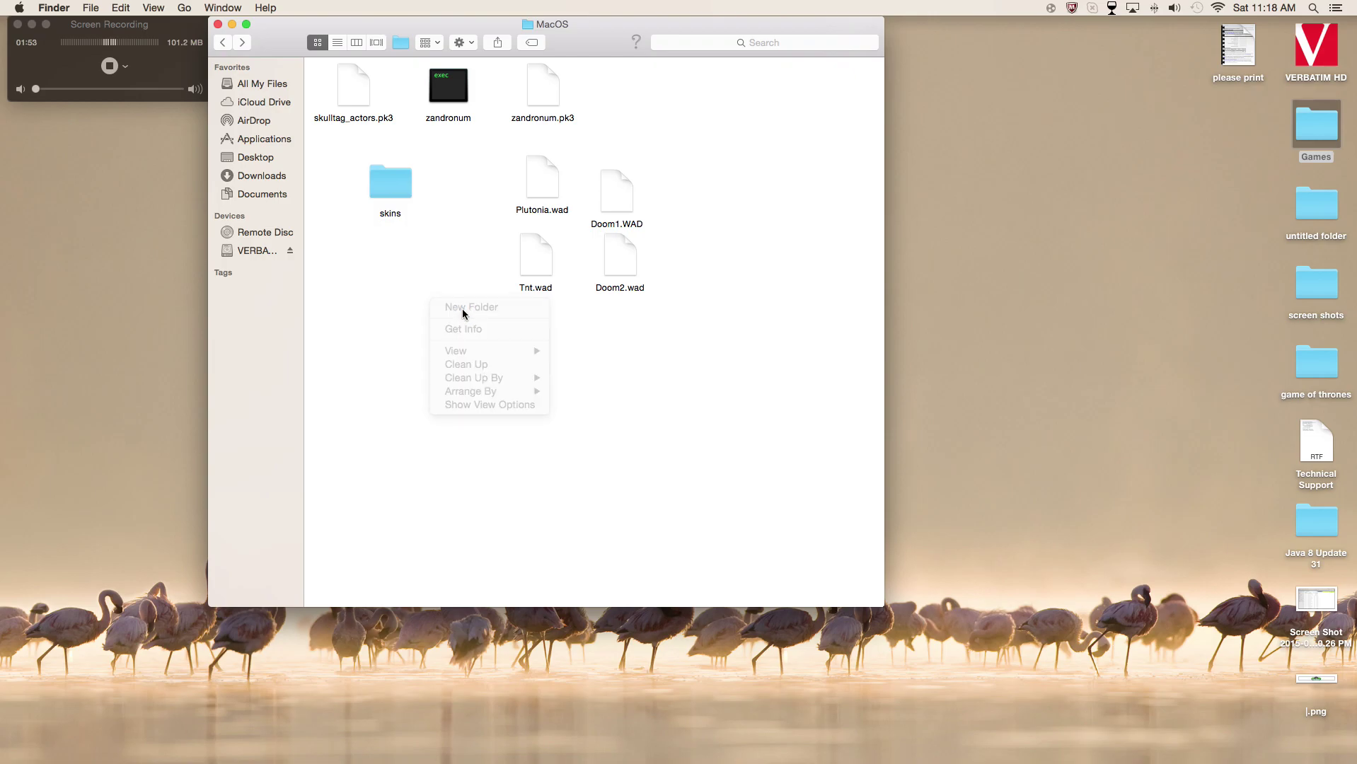
pyautogui.rightClick(405, 284)
pyautogui.click(438, 293)
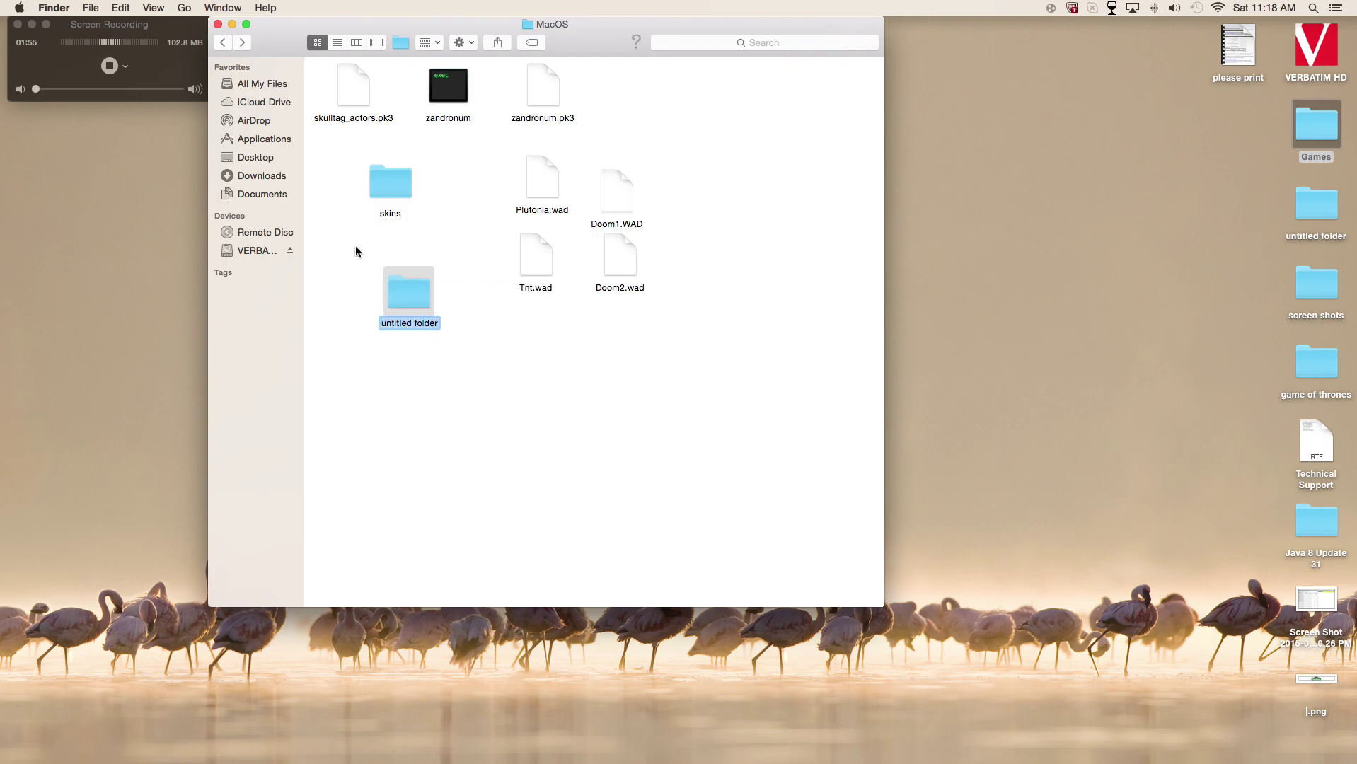
pyautogui.write('skins')
pyautogui.press('Return')
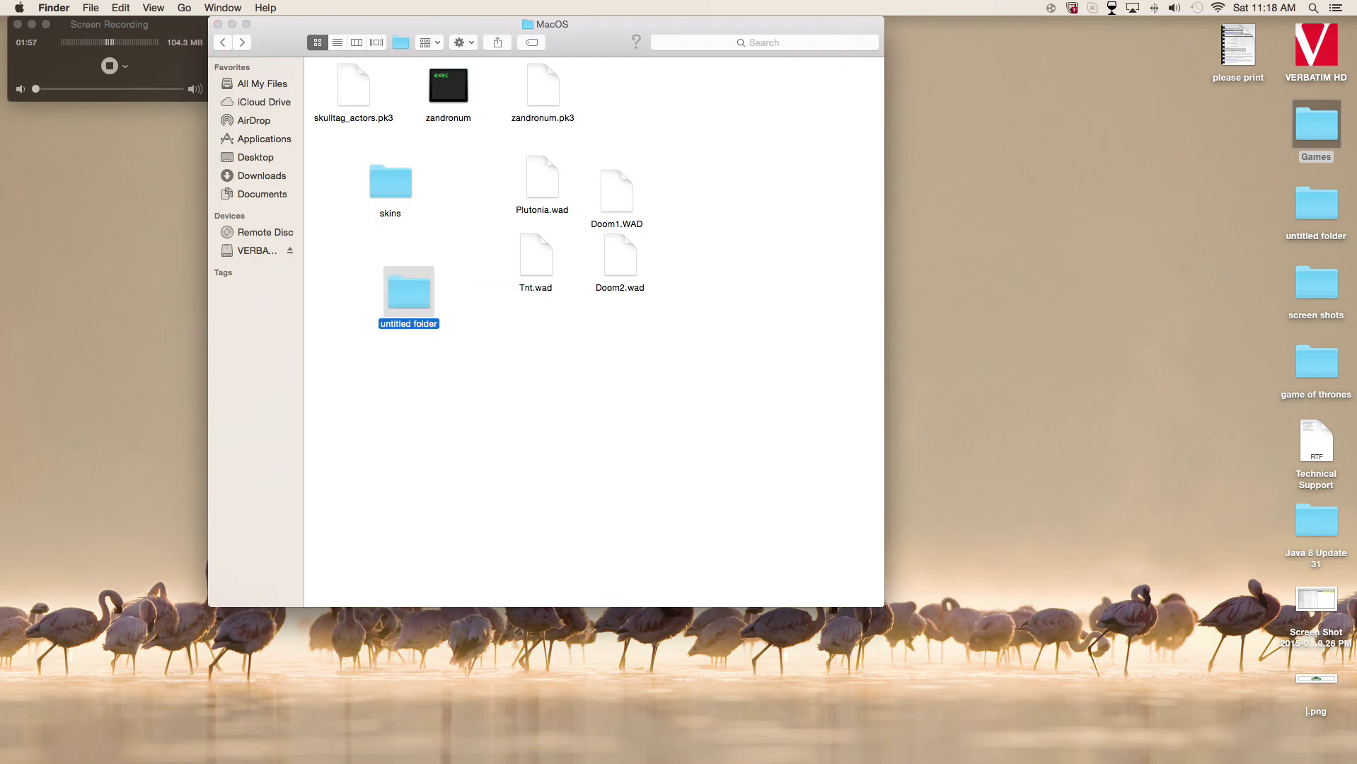
pyautogui.click(803, 268)
# Step: Discard the extra untitled folder and open the skins folder
pyautogui.rightClick(423, 286)
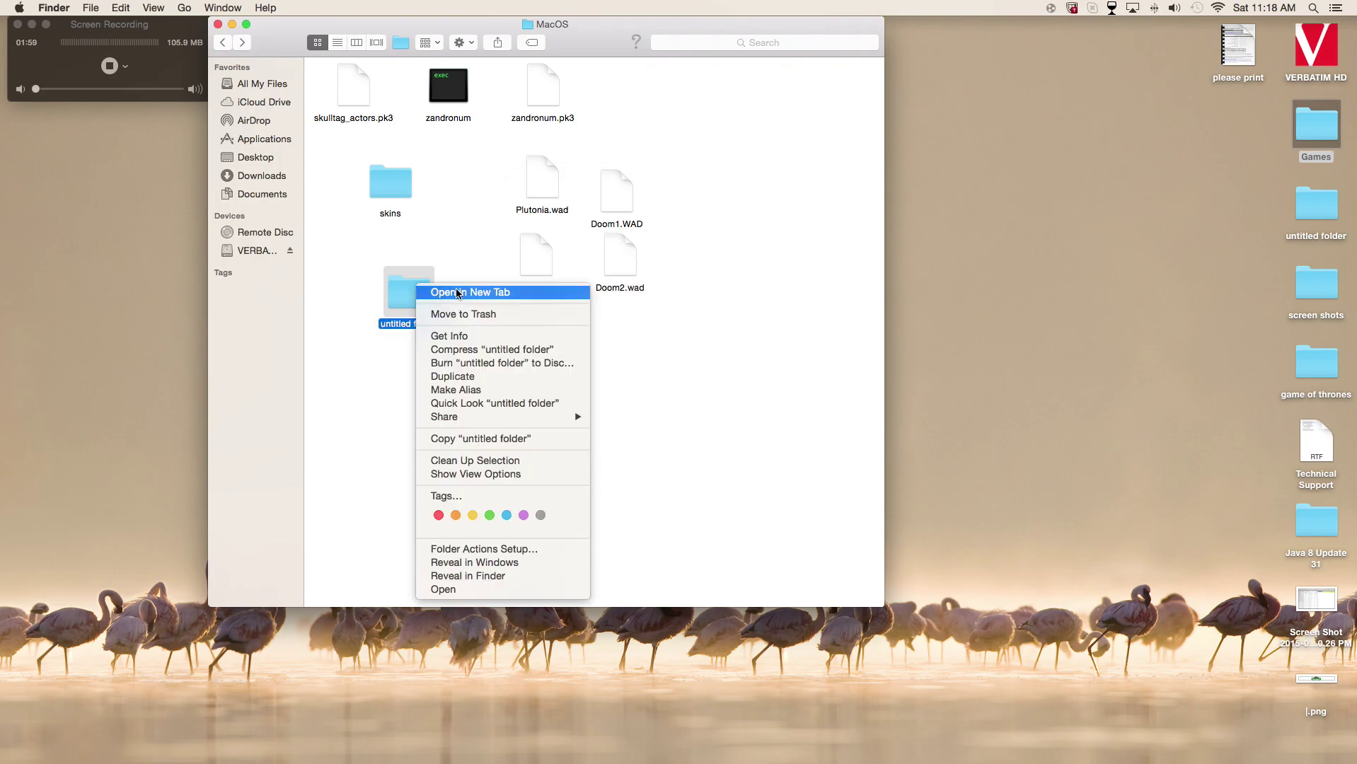
pyautogui.click(384, 187)
pyautogui.doubleClick(384, 187)
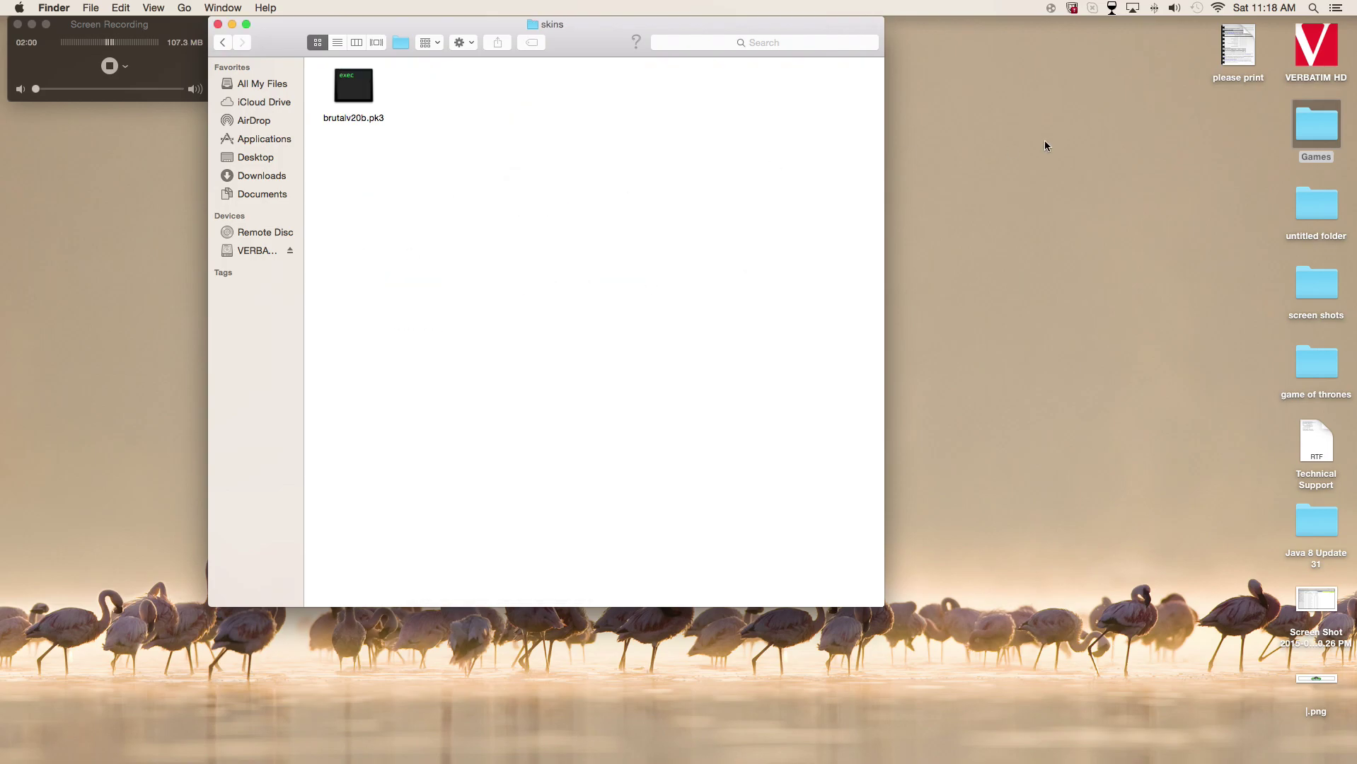
# Step: Open the Games folder from the desktop, close it, and return to MacOS
pyautogui.doubleClick(1310, 139)
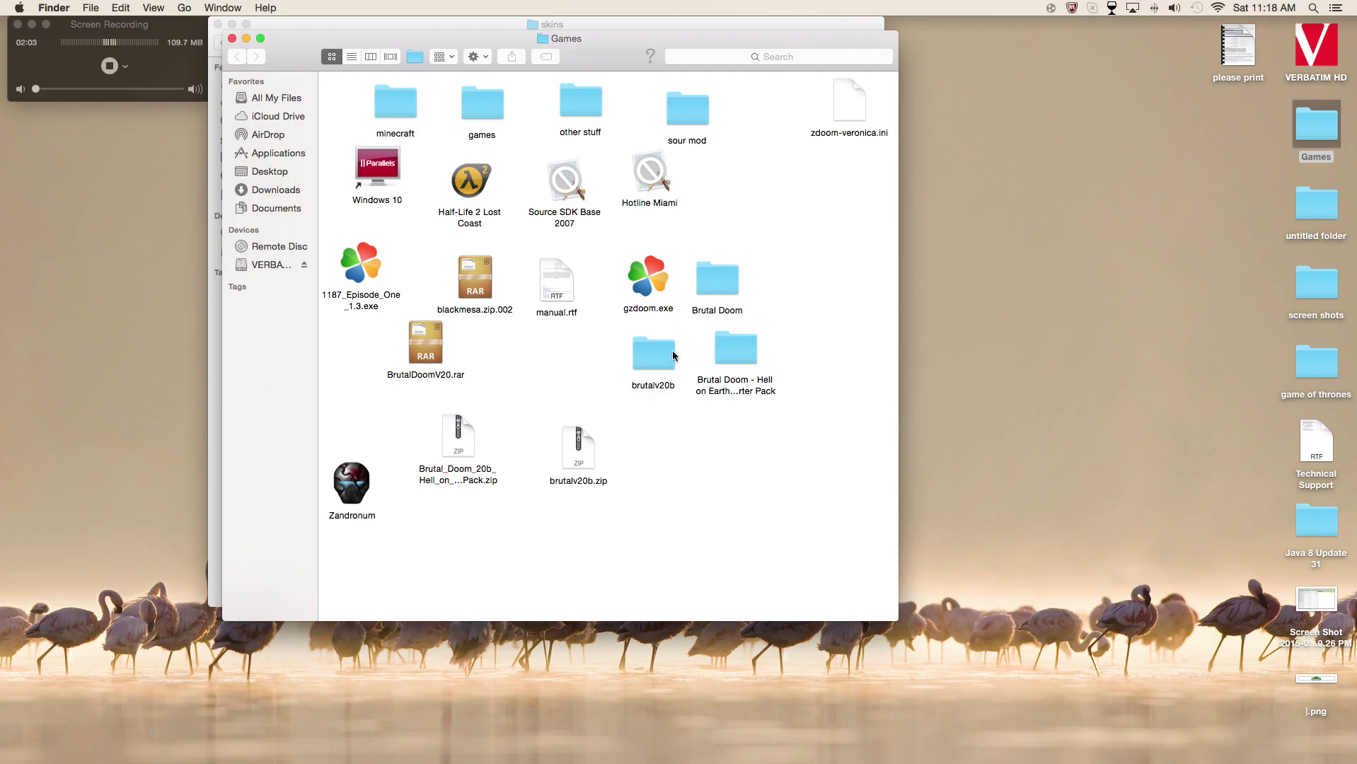
pyautogui.click(657, 373)
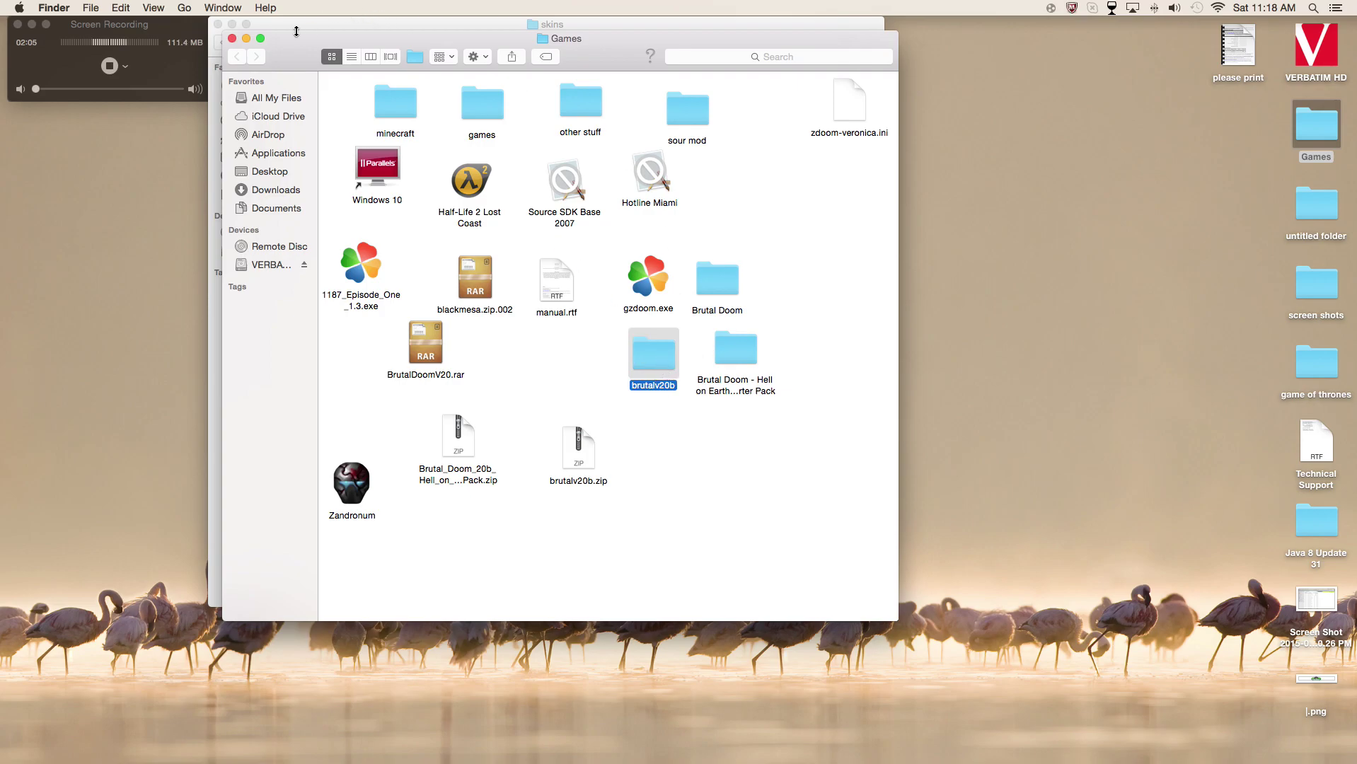
pyautogui.click(232, 39)
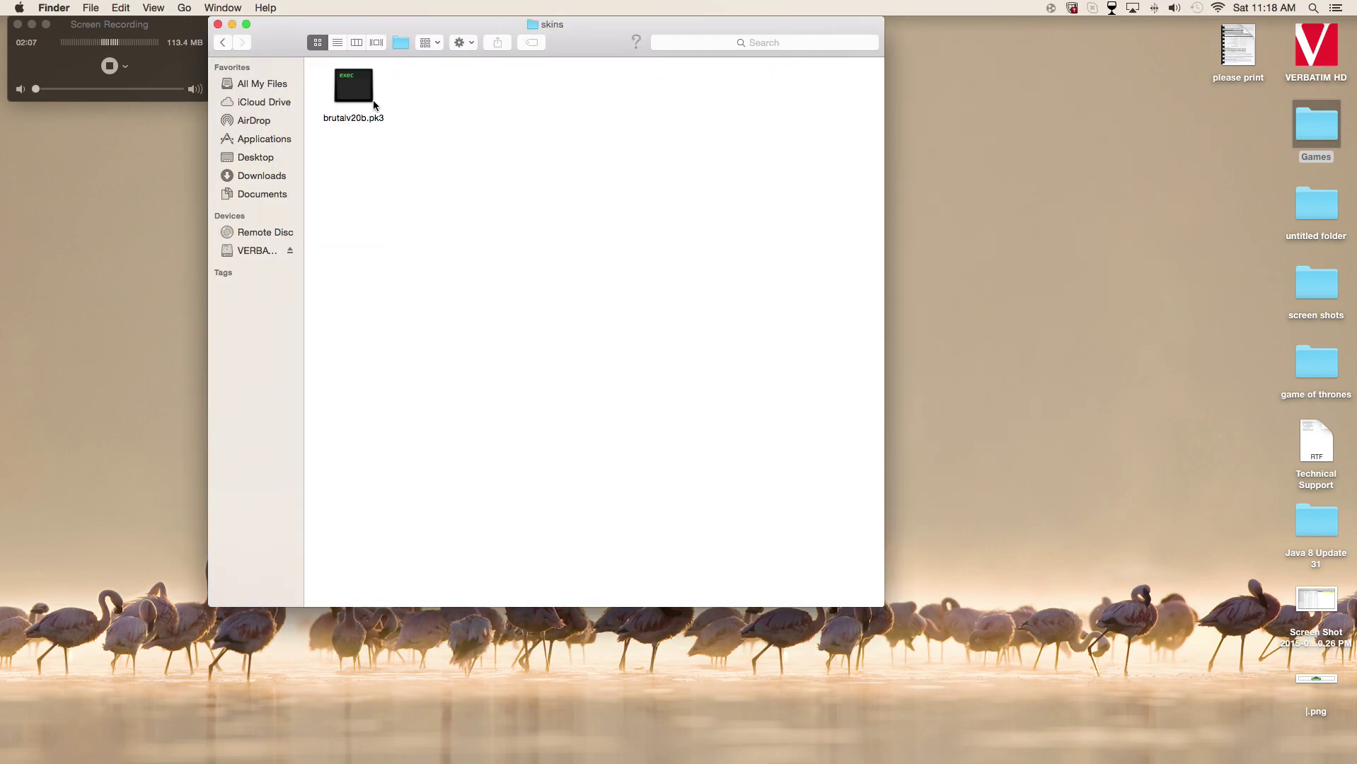
pyautogui.click(222, 40)
# Step: Reposition Plutonia.wad, Doom2.wad and Tnt.wad, then go back to the Zandronum package
pyautogui.moveTo(570, 205)
pyautogui.mouseDown()
pyautogui.moveTo(636, 118)
pyautogui.moveTo(743, 154)
pyautogui.mouseUp()
pyautogui.moveTo(628, 264); pyautogui.dragTo(756, 238)
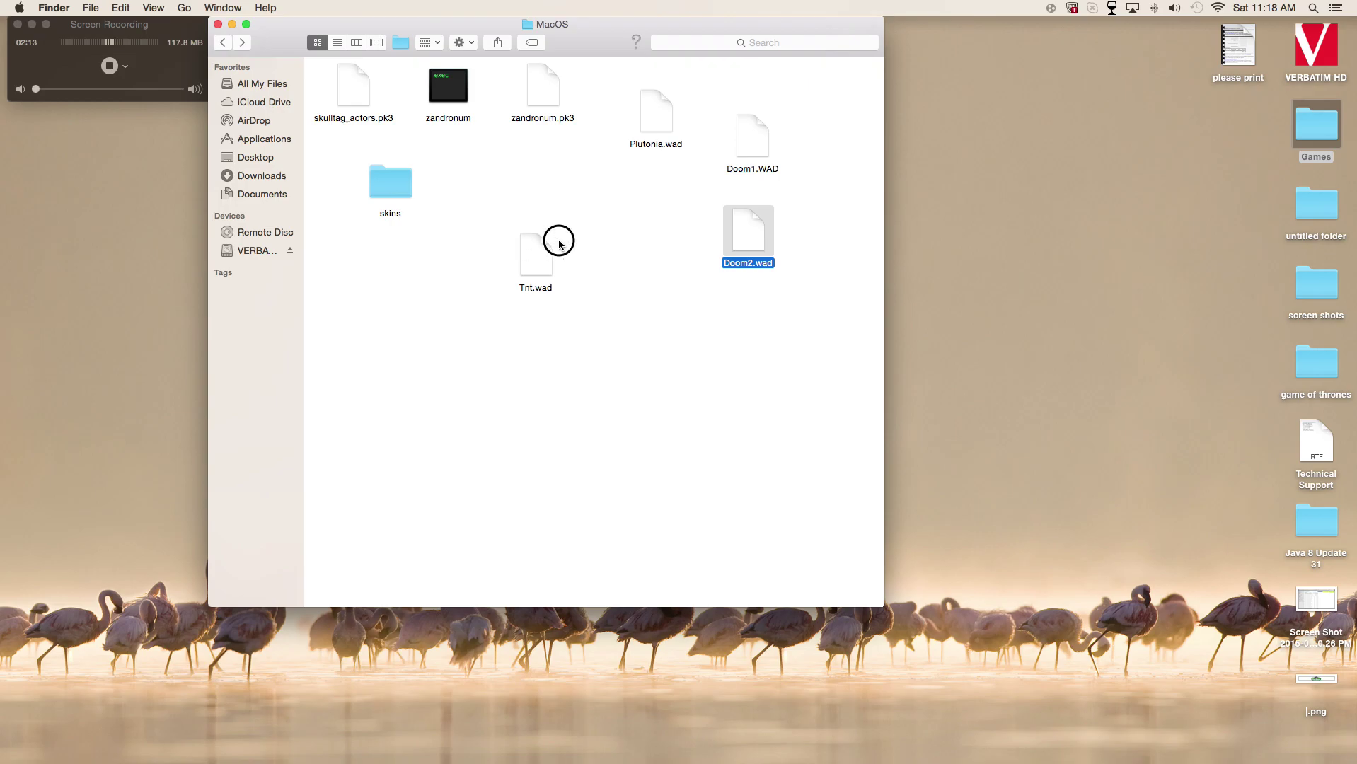
pyautogui.moveTo(535, 253)
pyautogui.mouseDown()
pyautogui.moveTo(689, 213)
pyautogui.moveTo(627, 209)
pyautogui.mouseUp()
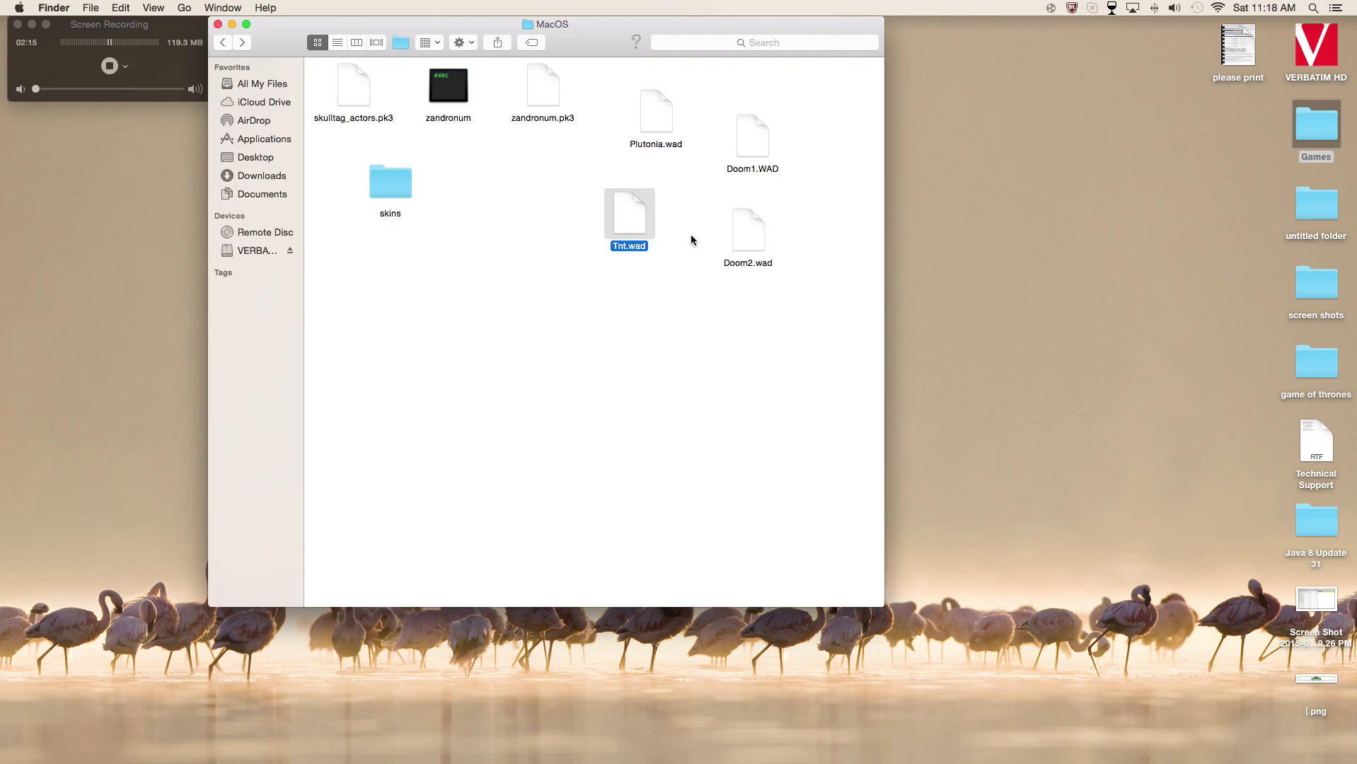
pyautogui.click(222, 42)
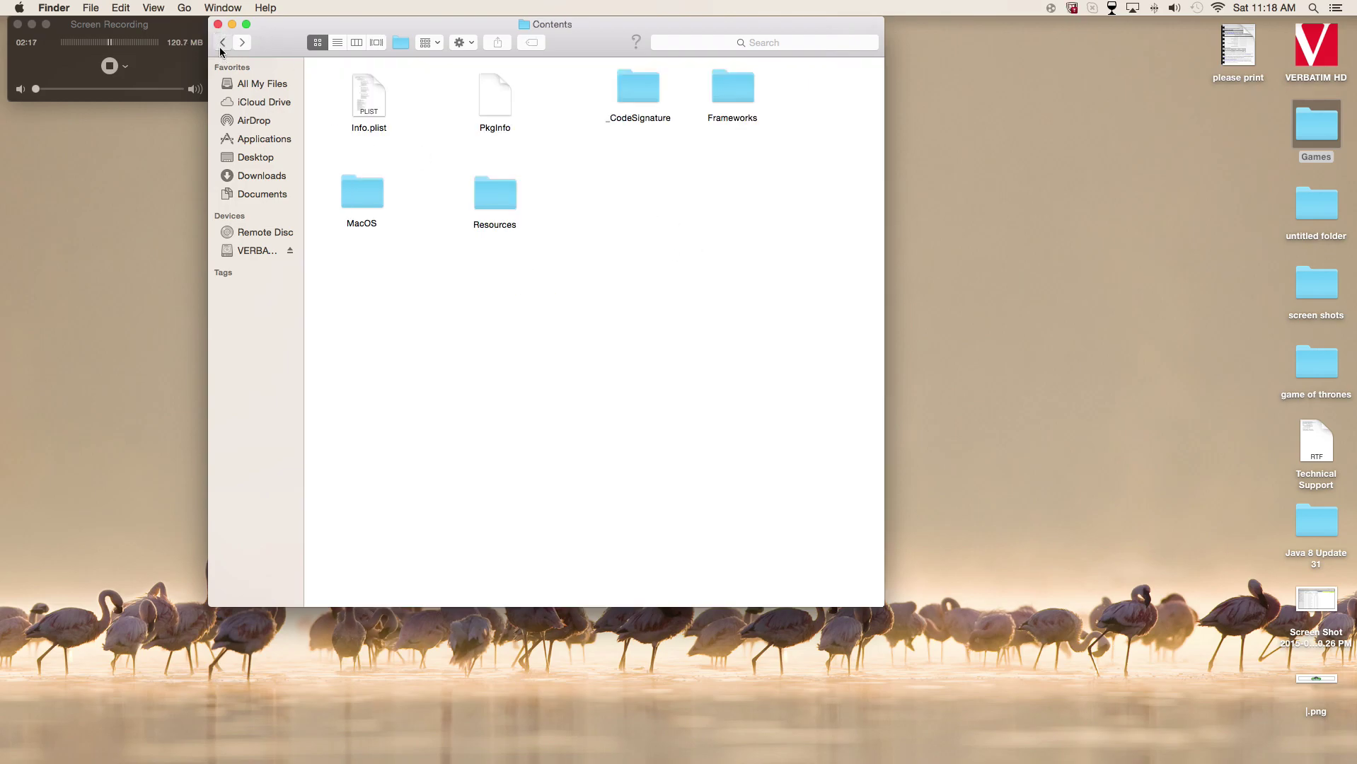
pyautogui.click(223, 42)
# Step: Launch Zandronum from the Games folder and cancel the IWAD selection
pyautogui.click(223, 43)
pyautogui.click(338, 468)
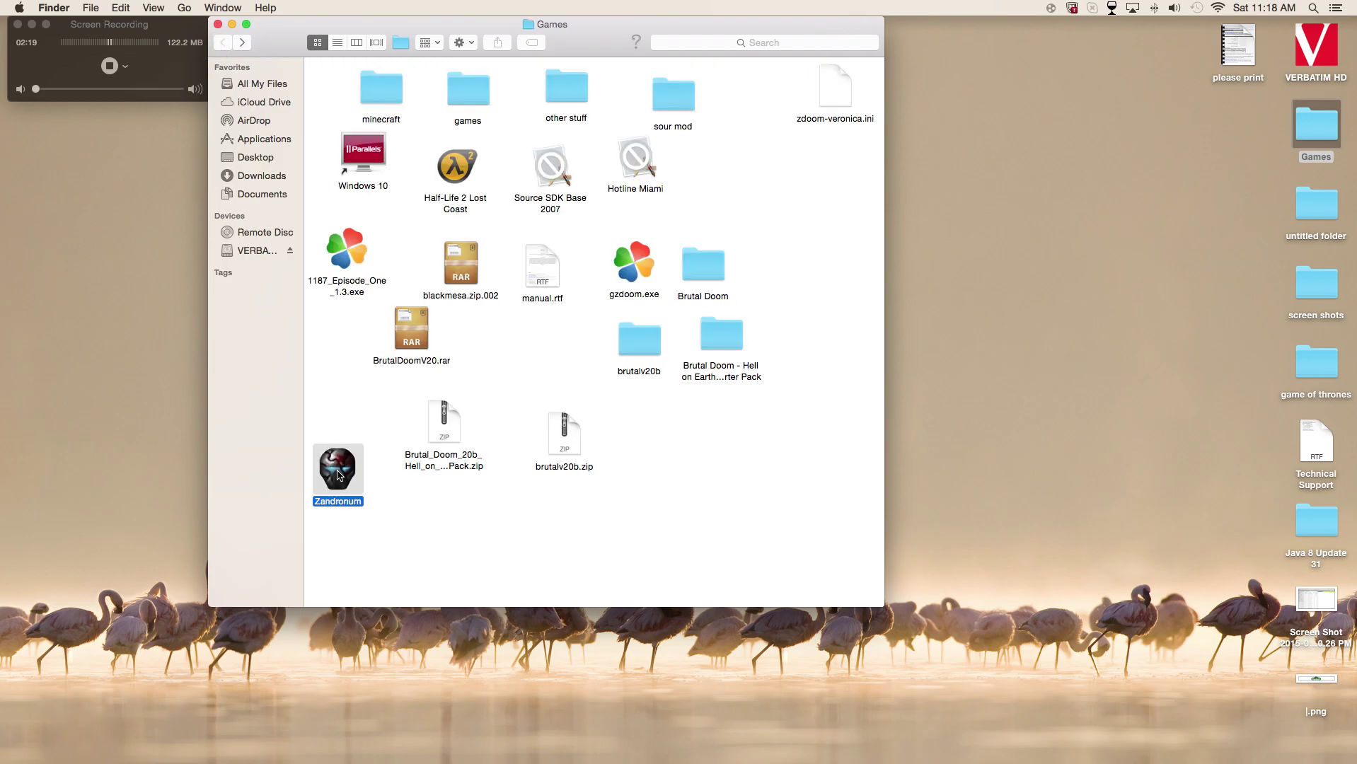
pyautogui.rightClick(339, 457)
pyautogui.click(384, 467)
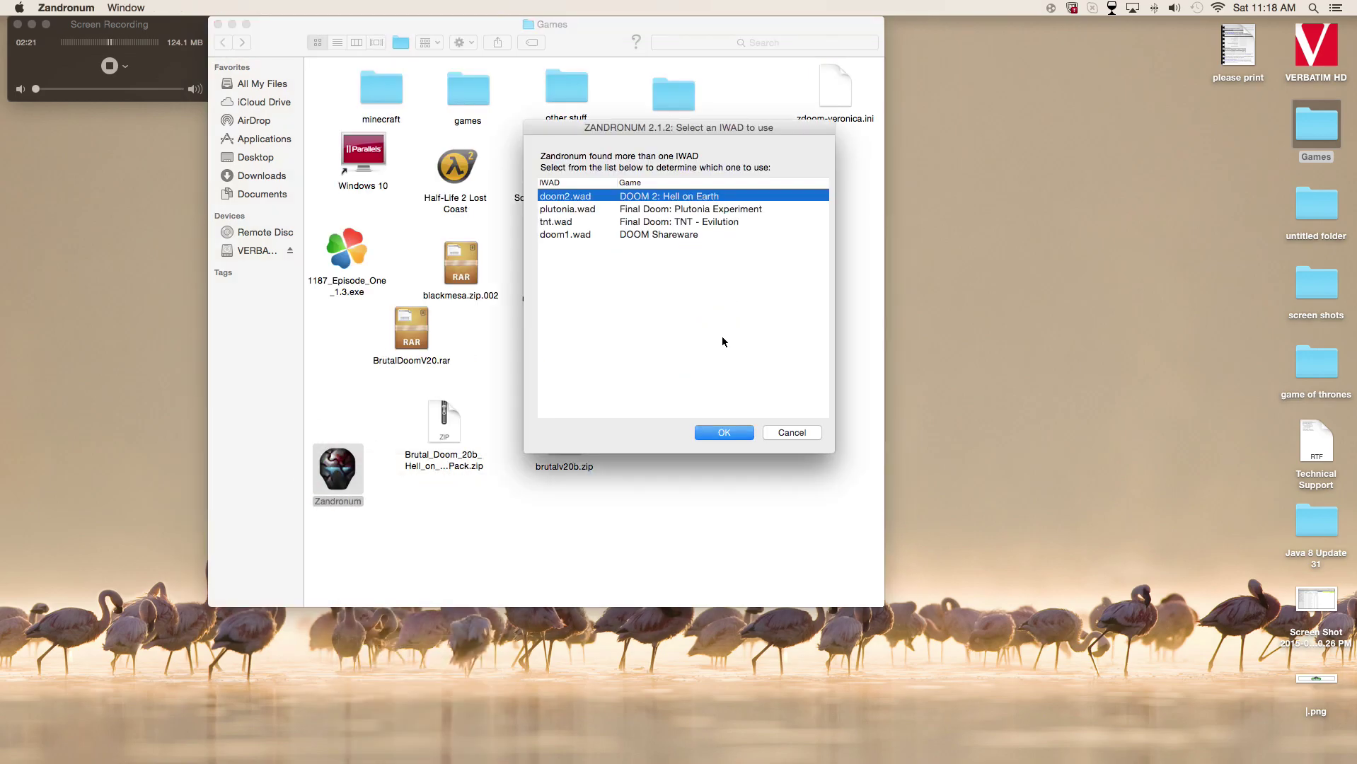
pyautogui.click(793, 434)
# Step: Open Doom2.wad from the package's MacOS folder with Zandronum
pyautogui.rightClick(338, 456)
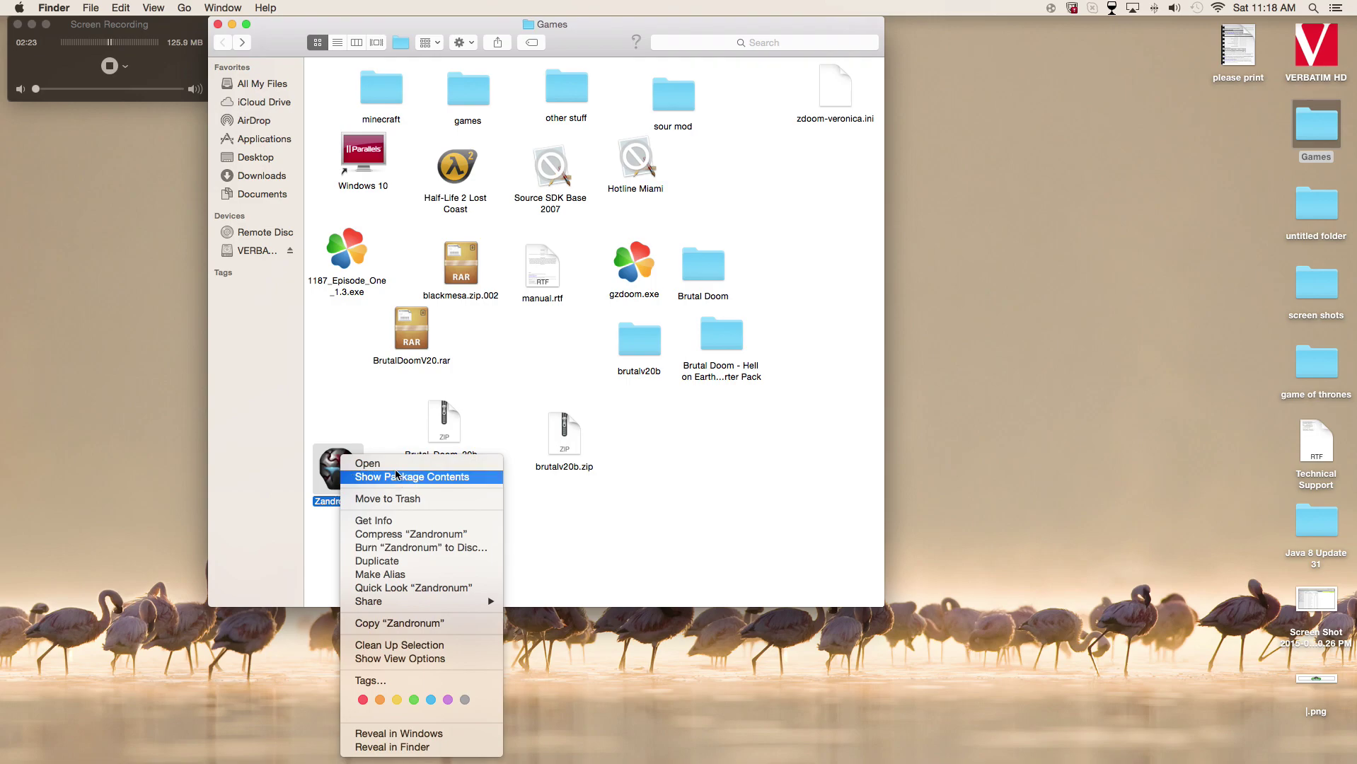
pyautogui.click(368, 477)
pyautogui.doubleClick(434, 219)
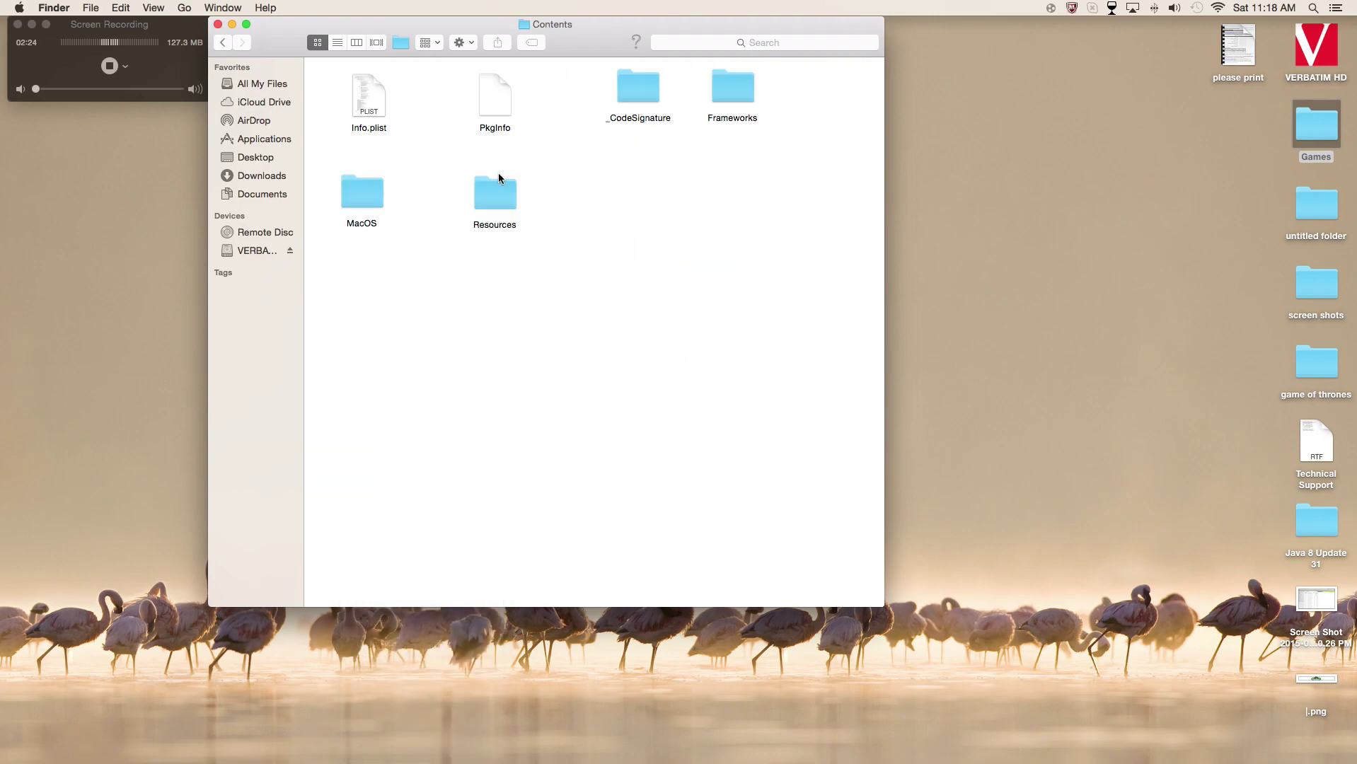
pyautogui.doubleClick(368, 189)
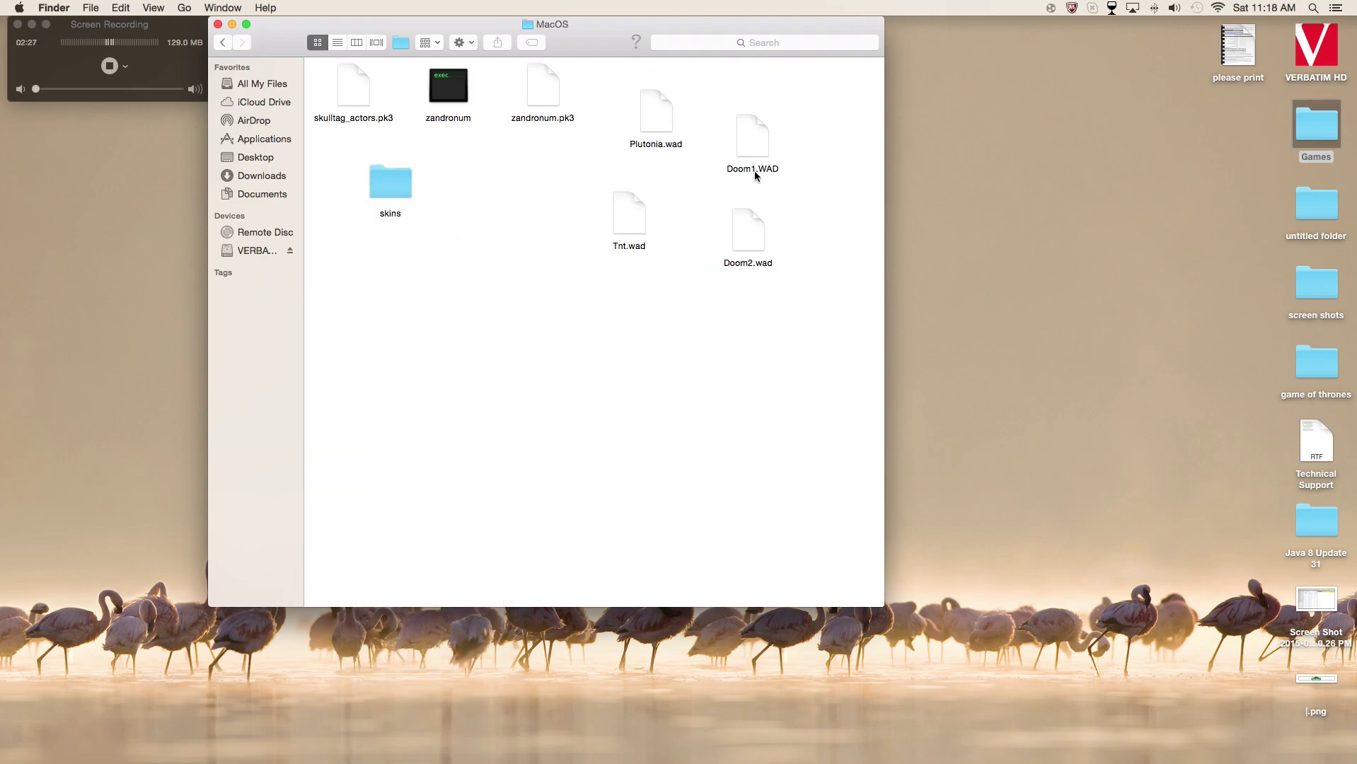
pyautogui.click(753, 227)
pyautogui.rightClick(762, 216)
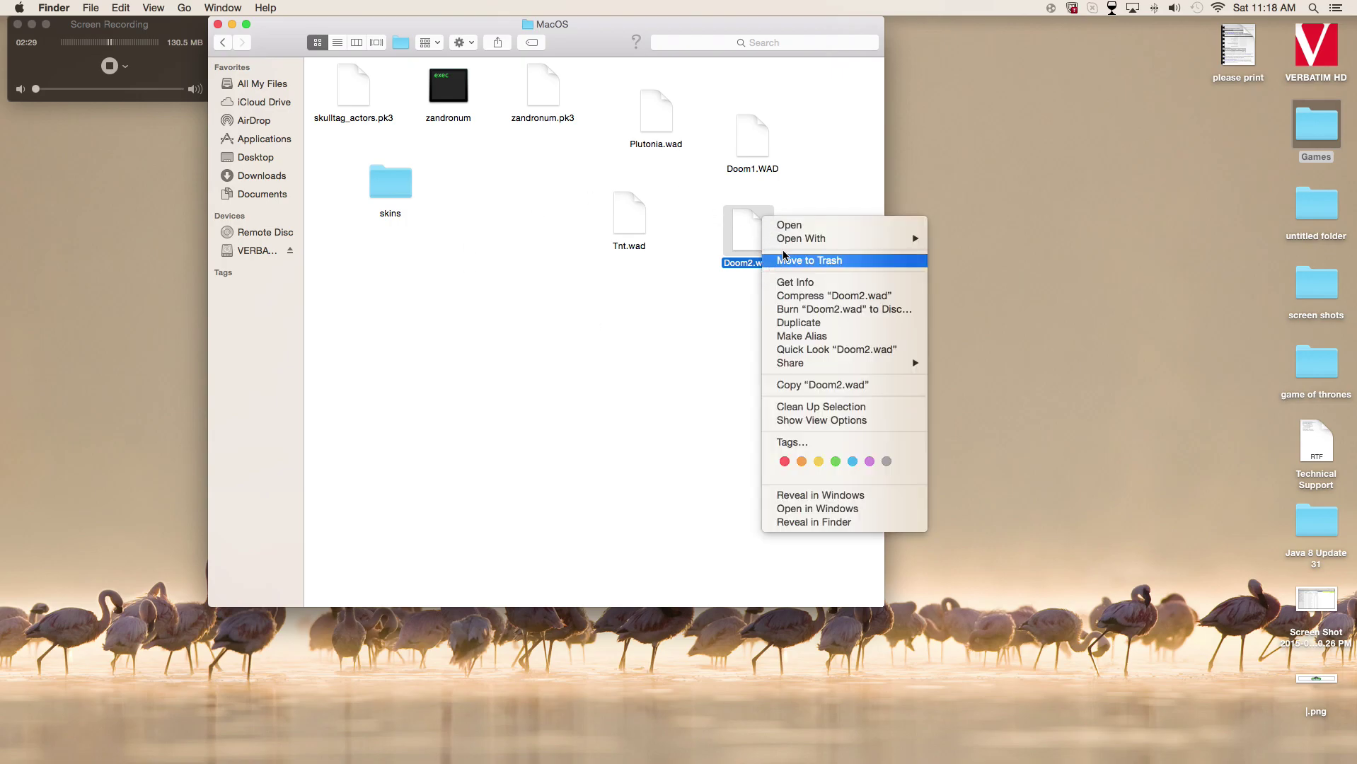
pyautogui.moveTo(810, 242)
pyautogui.click(976, 240)
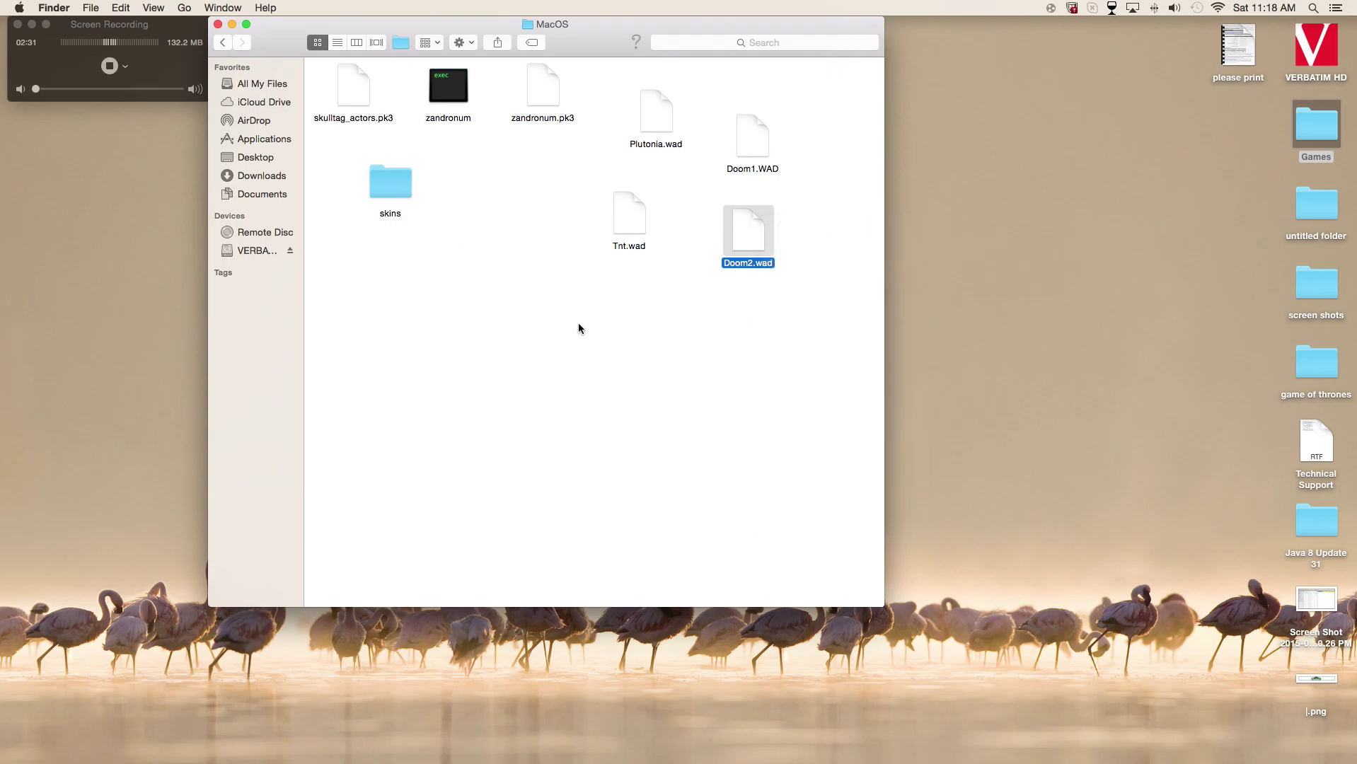
# Step: Choose DOOM 2: Hell on Earth (doom2.wad) in the IWAD dialog and start the game
pyautogui.press('Down')
pyautogui.press('Down')
pyautogui.press('Down')
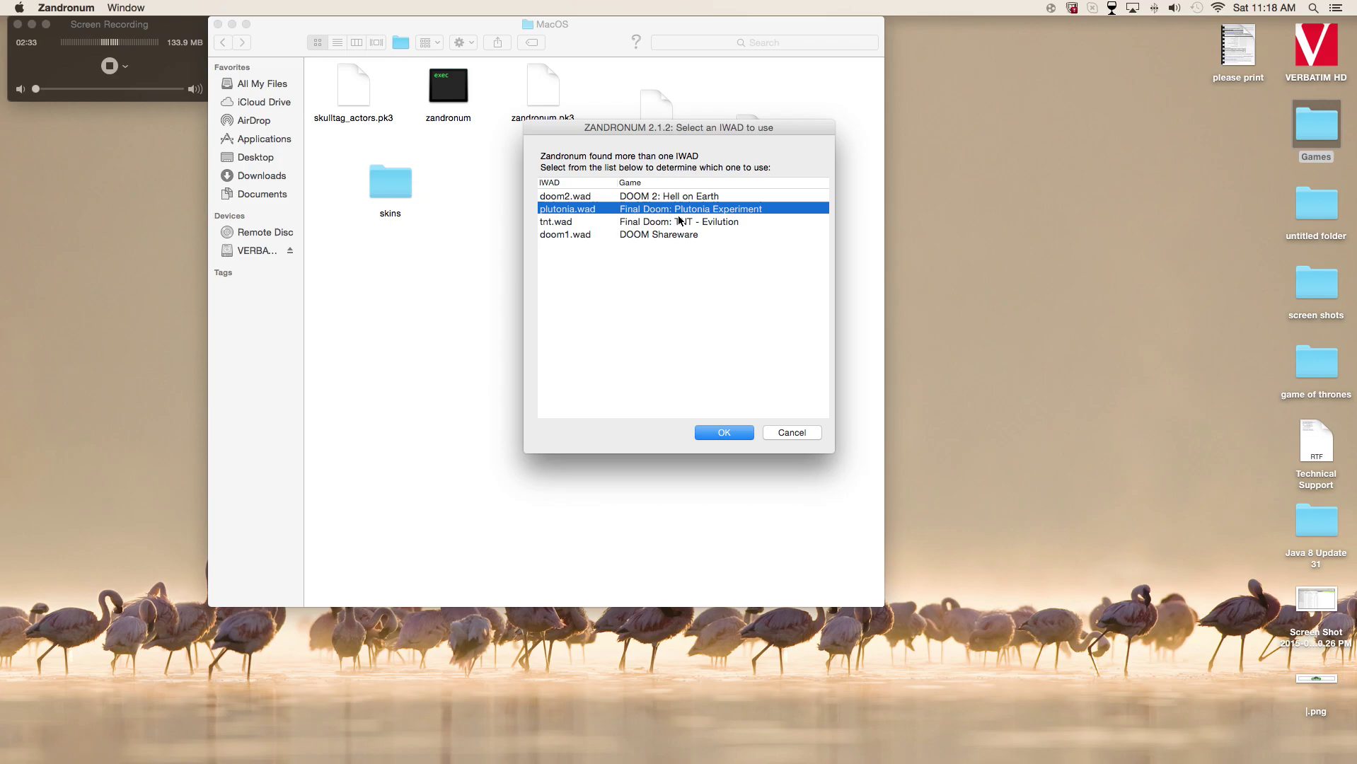
pyautogui.click(676, 223)
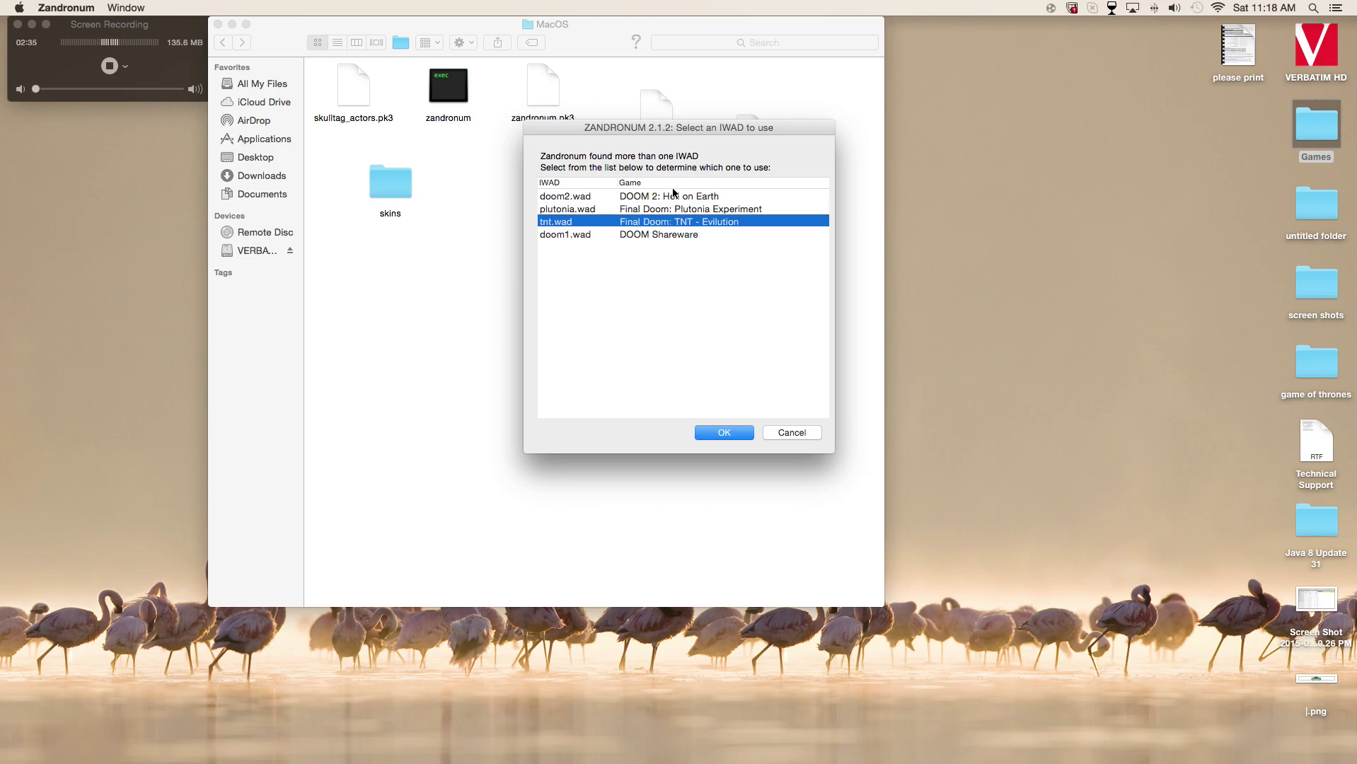
pyautogui.click(674, 197)
pyautogui.click(692, 236)
pyautogui.click(680, 209)
pyautogui.click(667, 196)
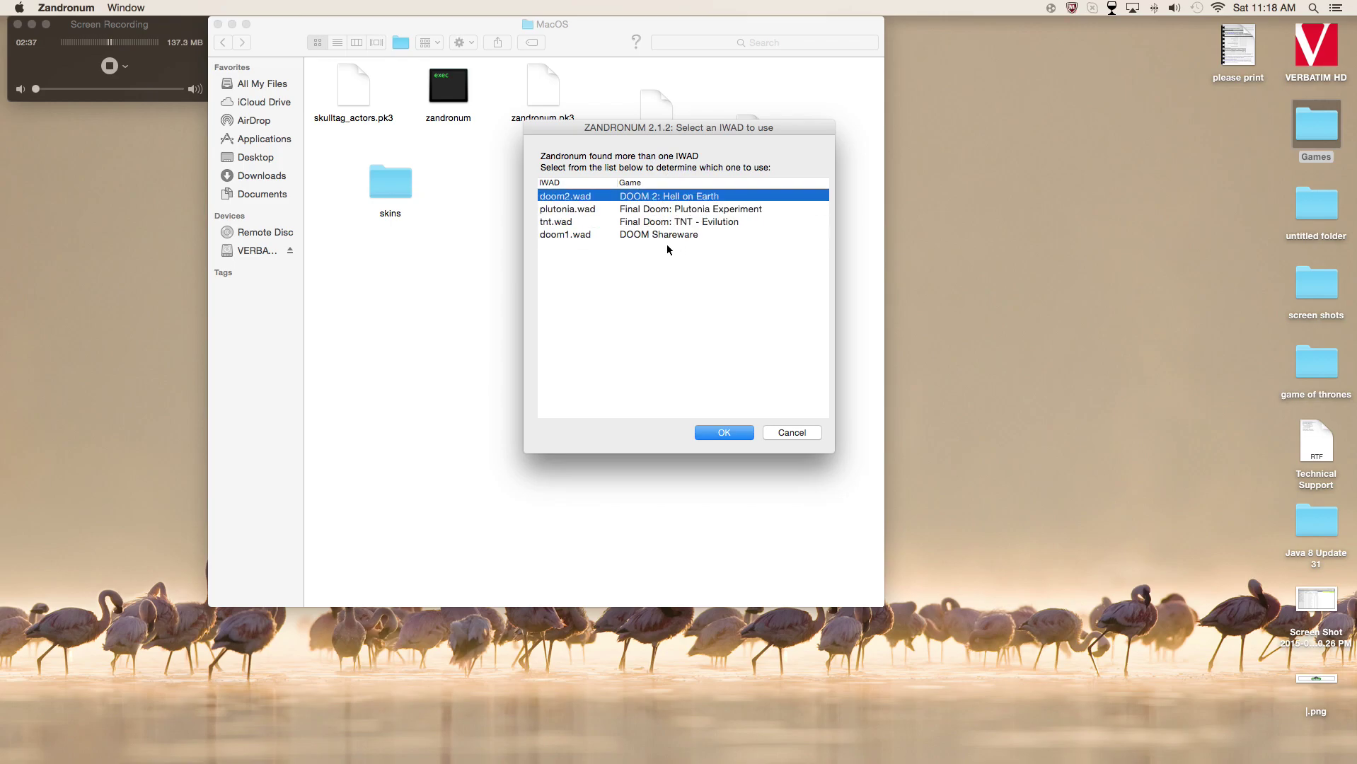
pyautogui.click(712, 436)
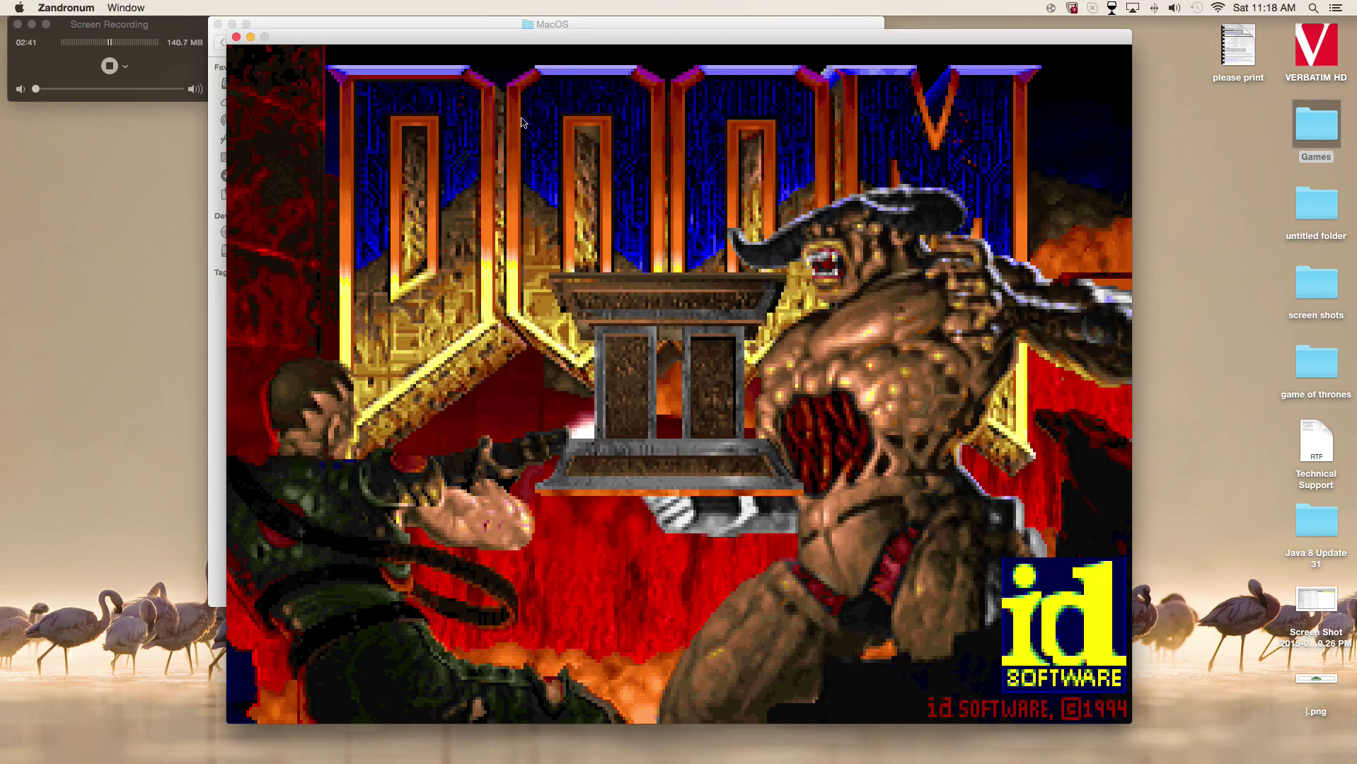
# Step: Open the Set Video Mode screen from the Options menu
pyautogui.press('Escape')
pyautogui.press('Up')
pyautogui.press('Up')
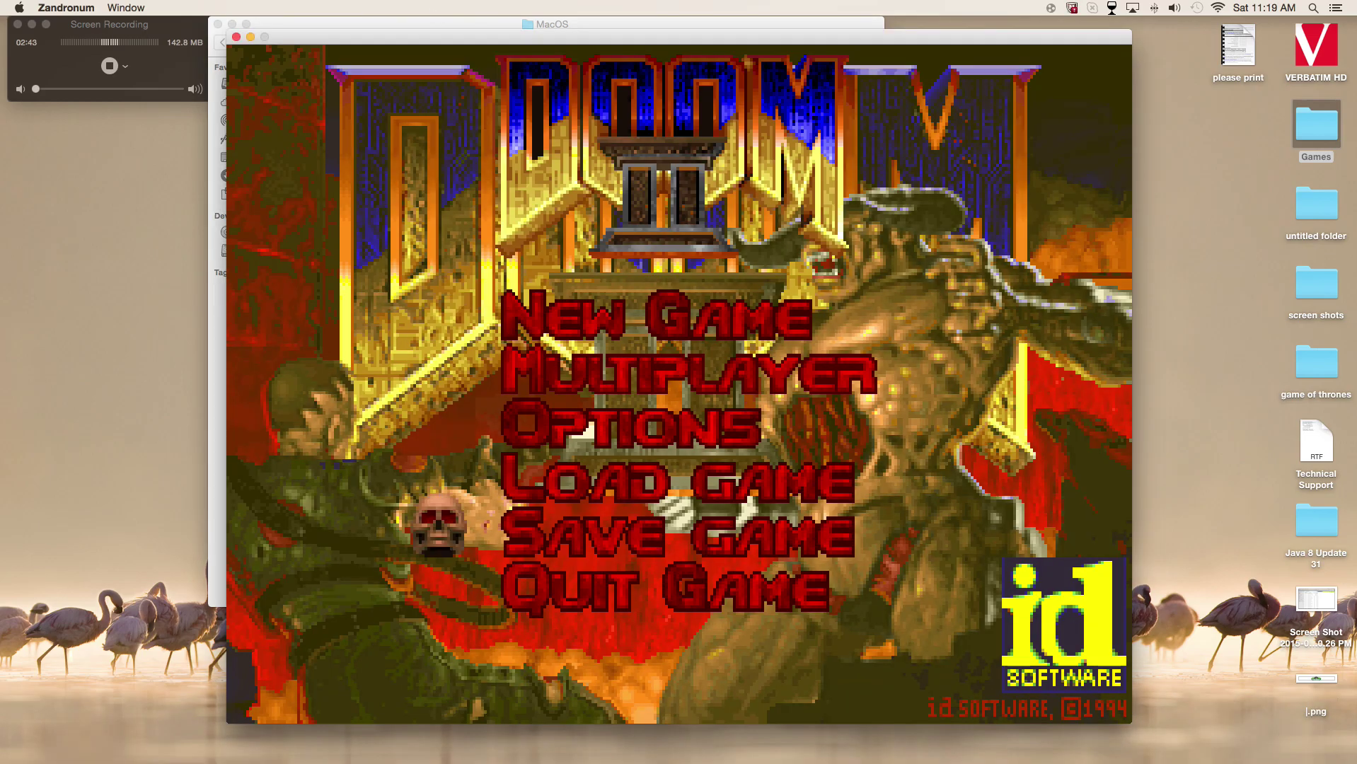
pyautogui.press('Up')
pyautogui.press('Up')
pyautogui.press('Return')
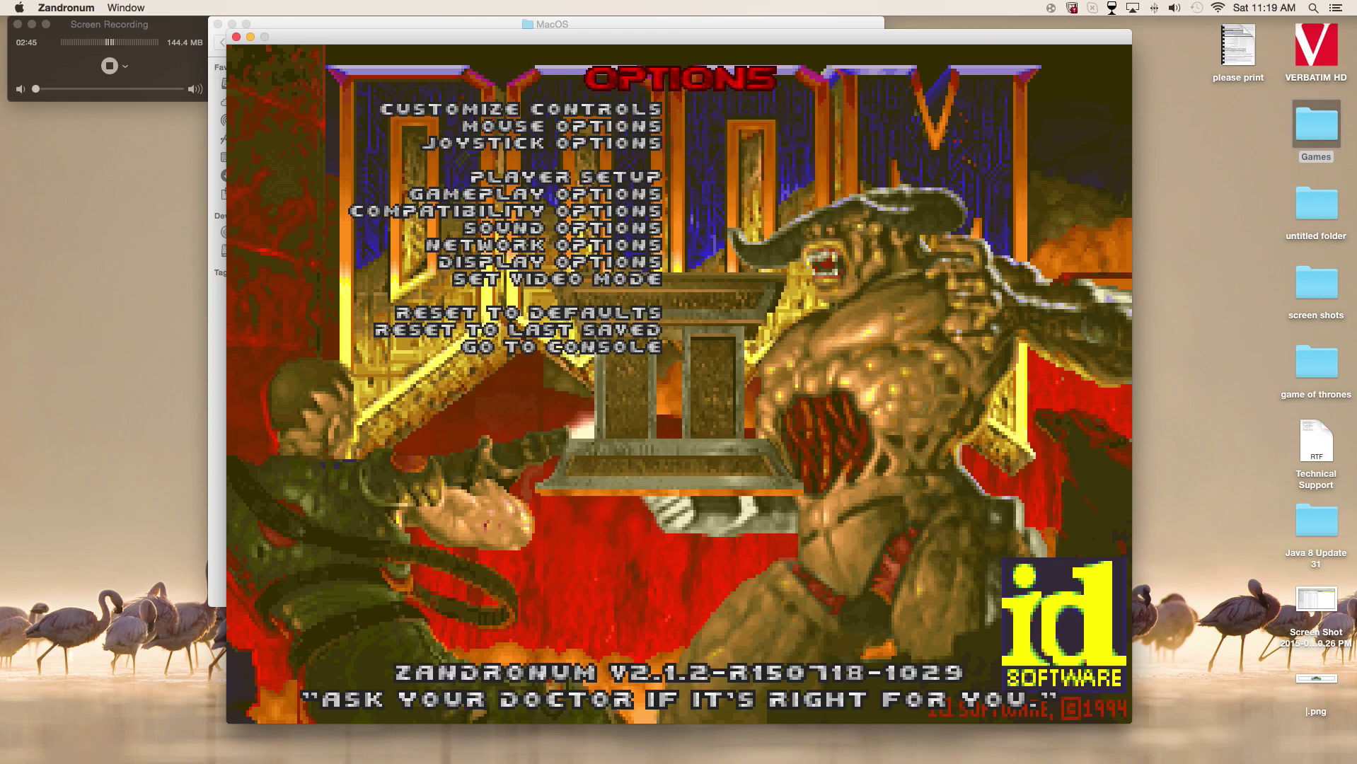
pyautogui.press('Down')
pyautogui.press('Down')
pyautogui.press('Down')
pyautogui.press('Up')
pyautogui.press('Down')
pyautogui.press('Down')
pyautogui.press('Down')
pyautogui.press('Return')
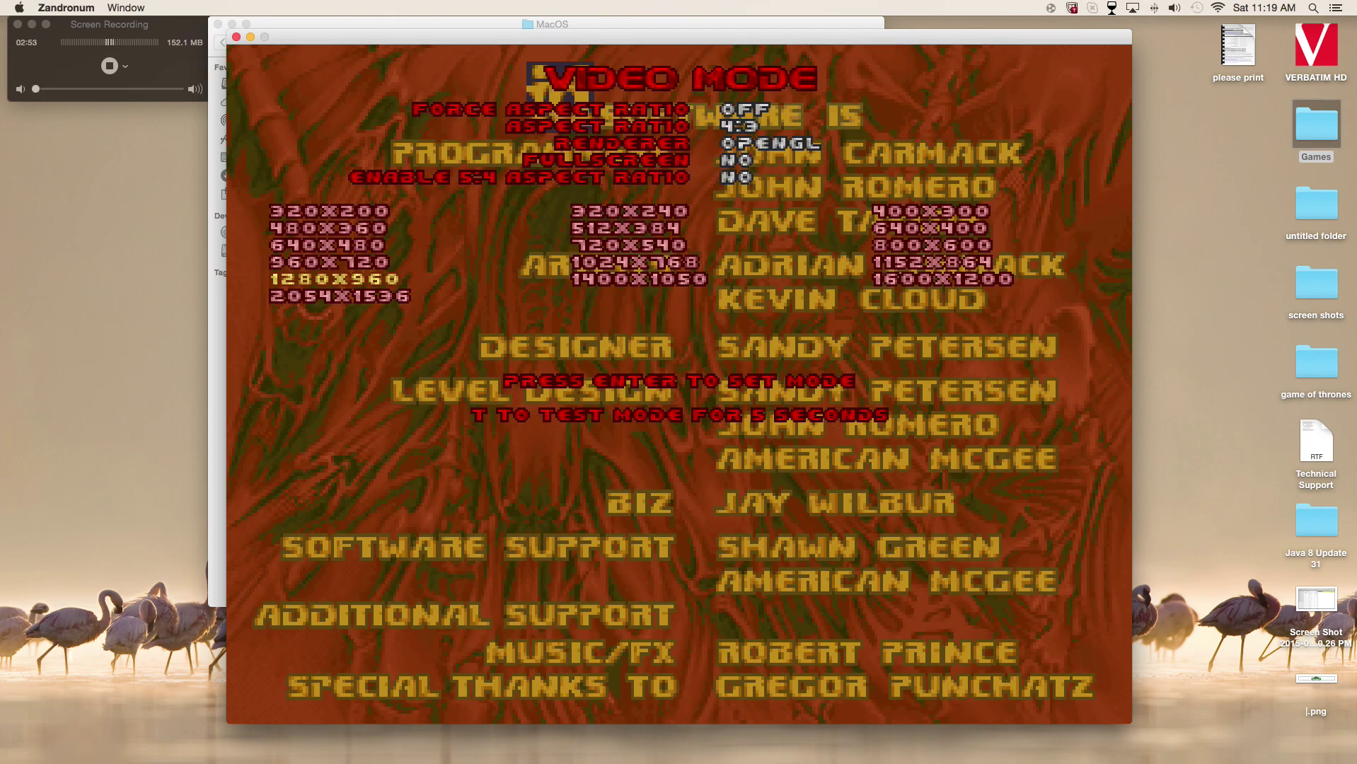
# Step: Switch to 2054x1536 video mode, then return to 1280x960 windowed
pyautogui.press('Down')
pyautogui.press('Return')
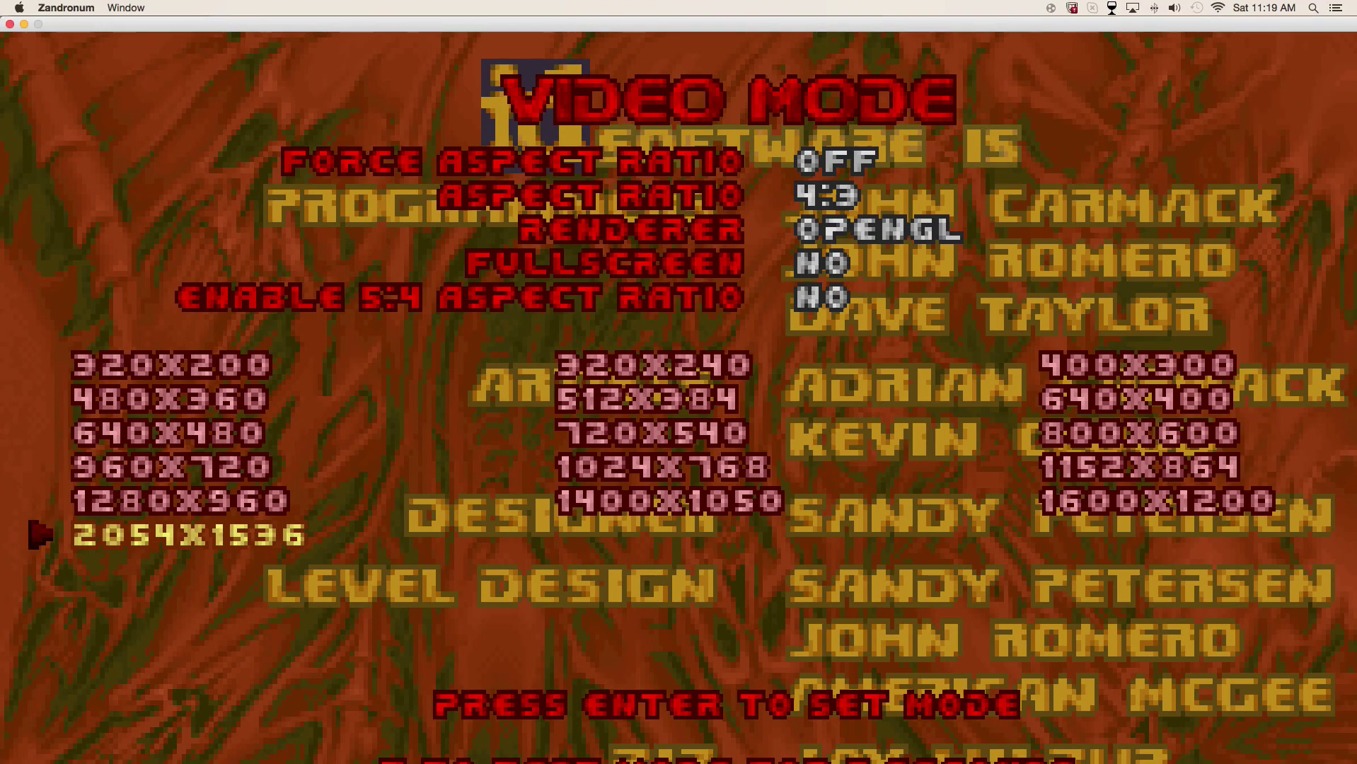
pyautogui.press('Up')
pyautogui.press('Return')
# Step: Back out to the main menu and reopen the Options menu
pyautogui.press('Escape')
pyautogui.press('Escape')
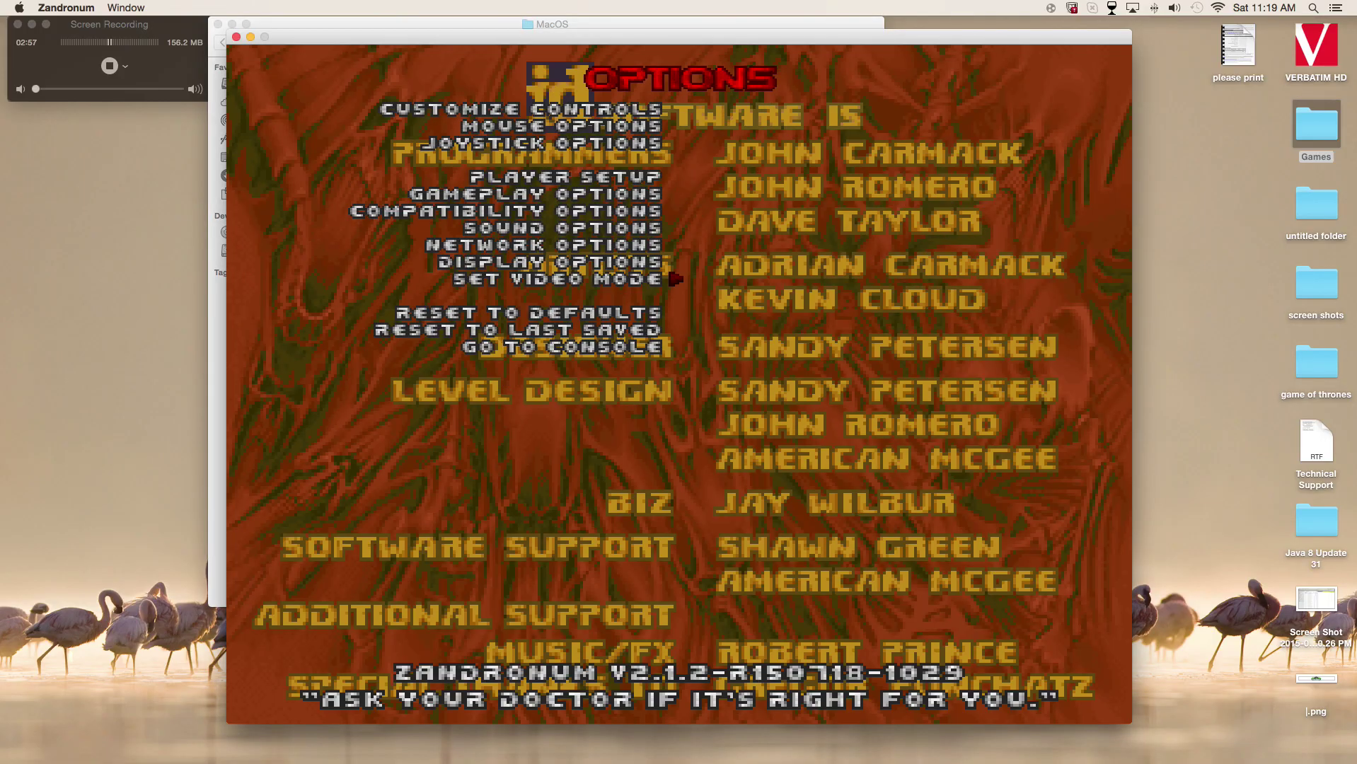
pyautogui.press('Down')
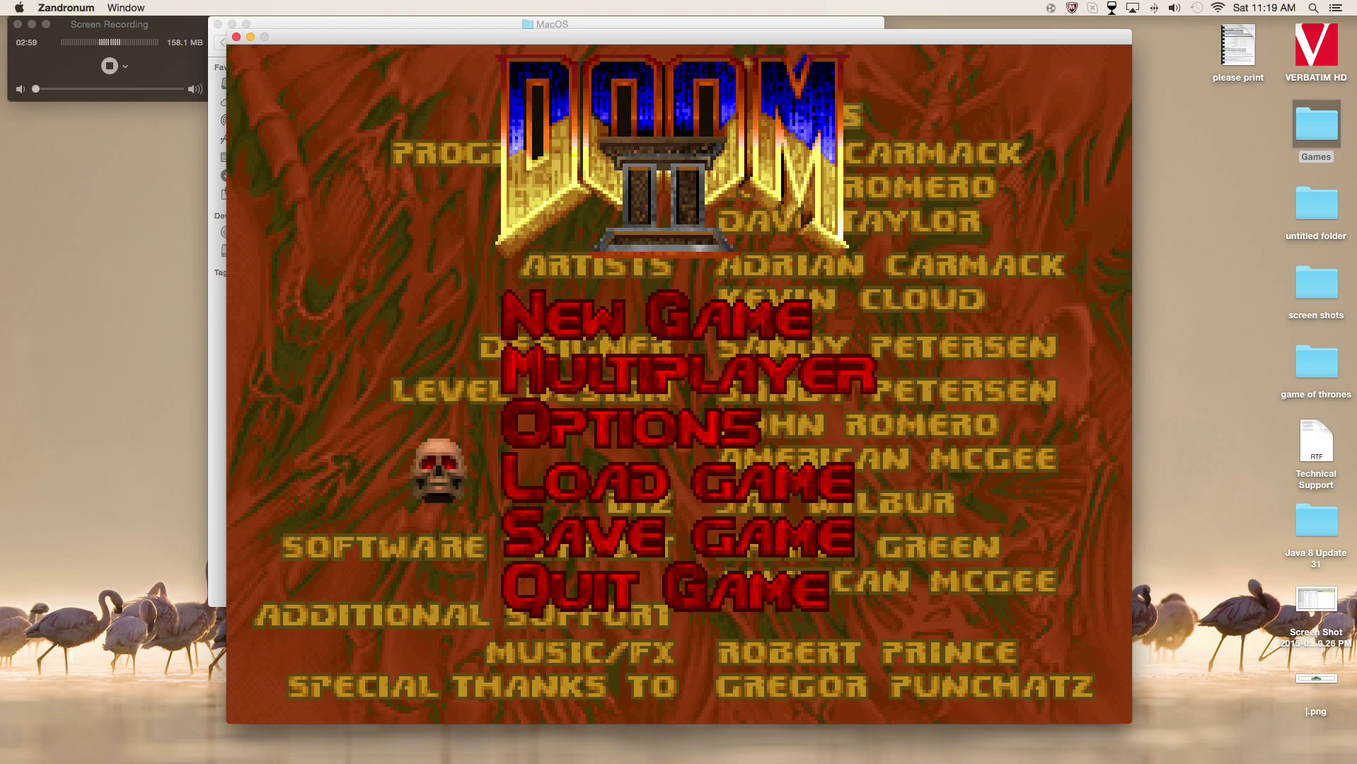
pyautogui.press('Up')
pyautogui.press('Return')
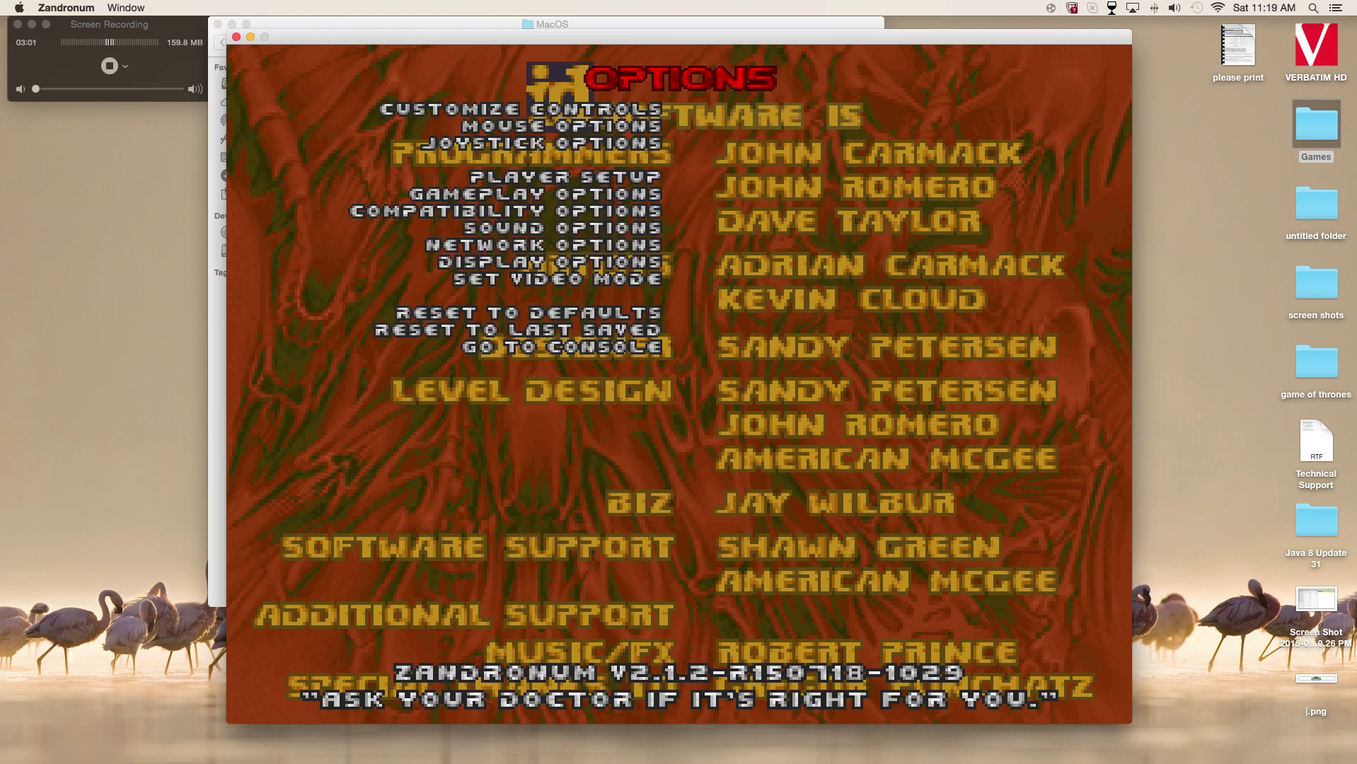
pyautogui.press('Up')
pyautogui.press('Up')
pyautogui.press('Up')
# Step: Bind Enter to the Use/Open action in Customize Controls
pyautogui.press('Return')
pyautogui.press('Down')
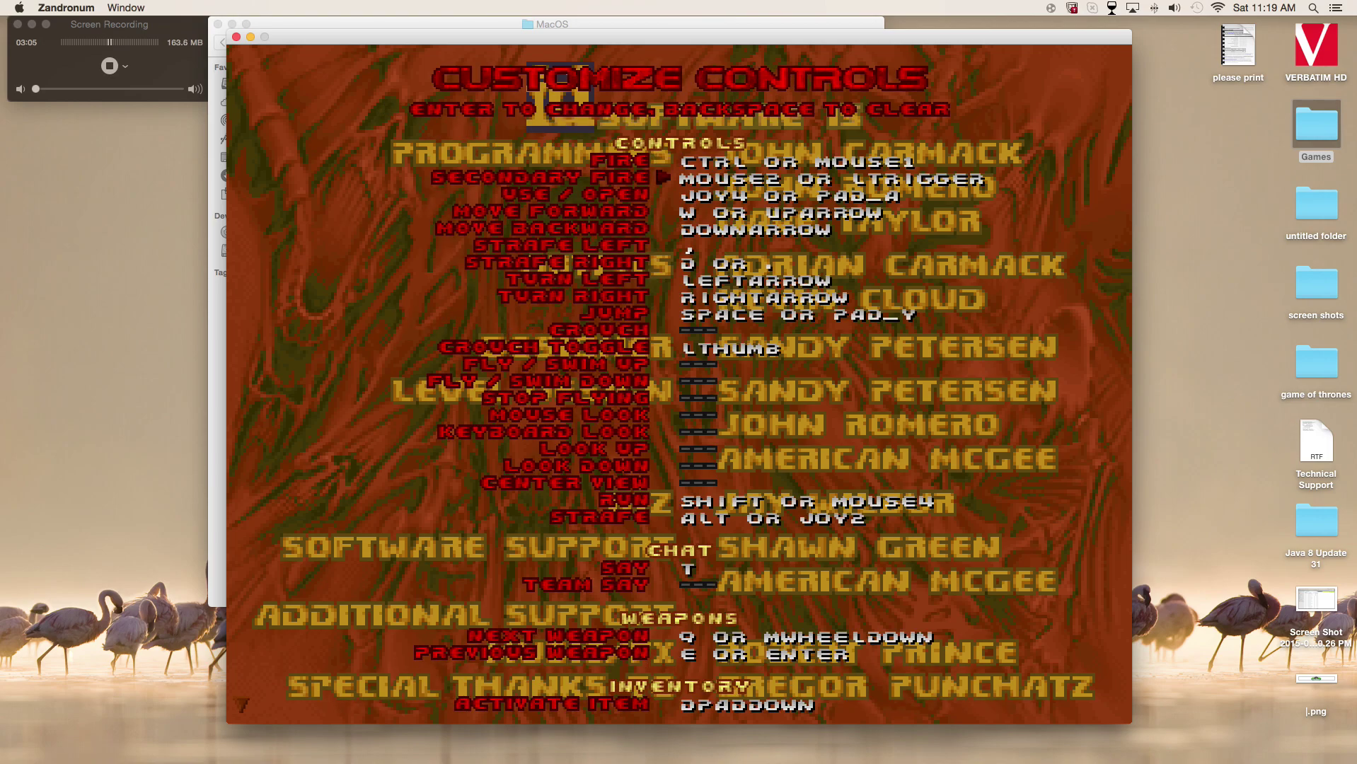
pyautogui.press('Up')
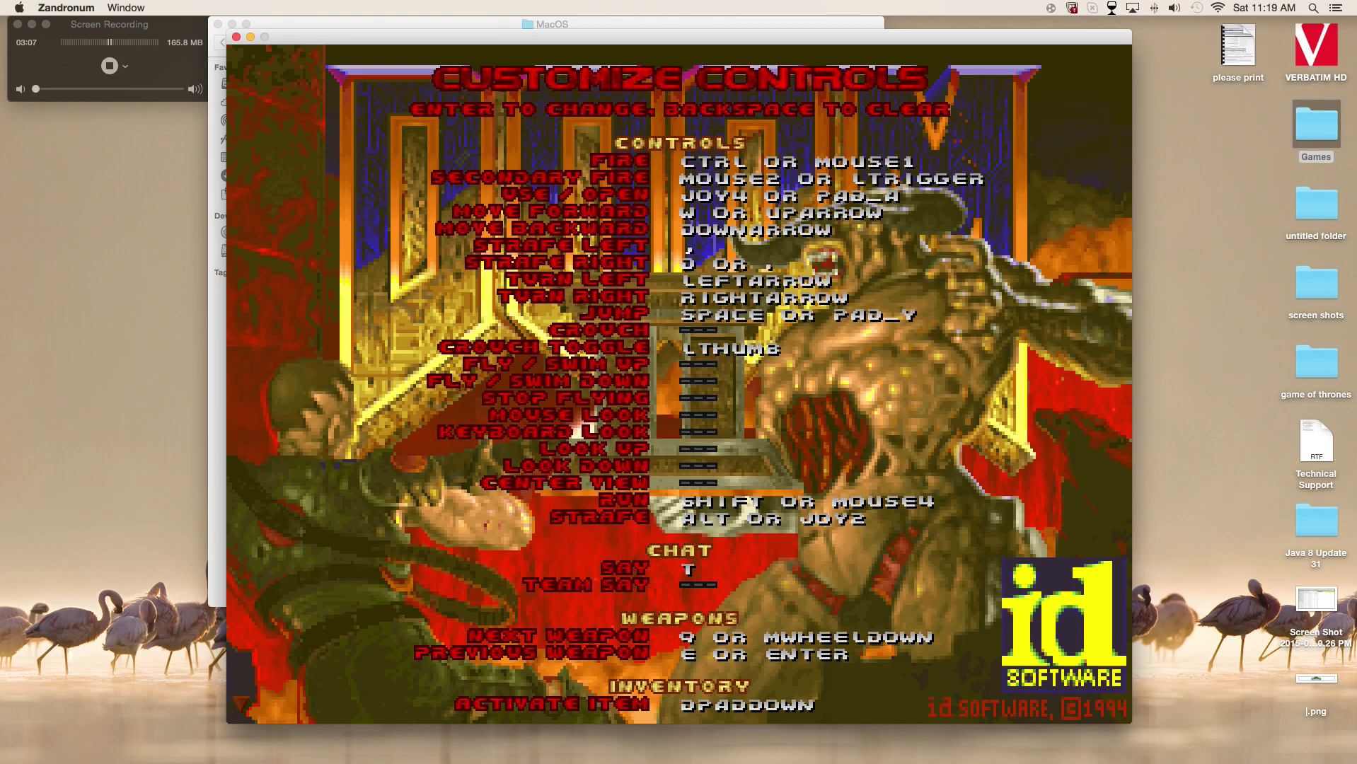
pyautogui.press('Down')
pyautogui.press('Down')
pyautogui.press('Return')
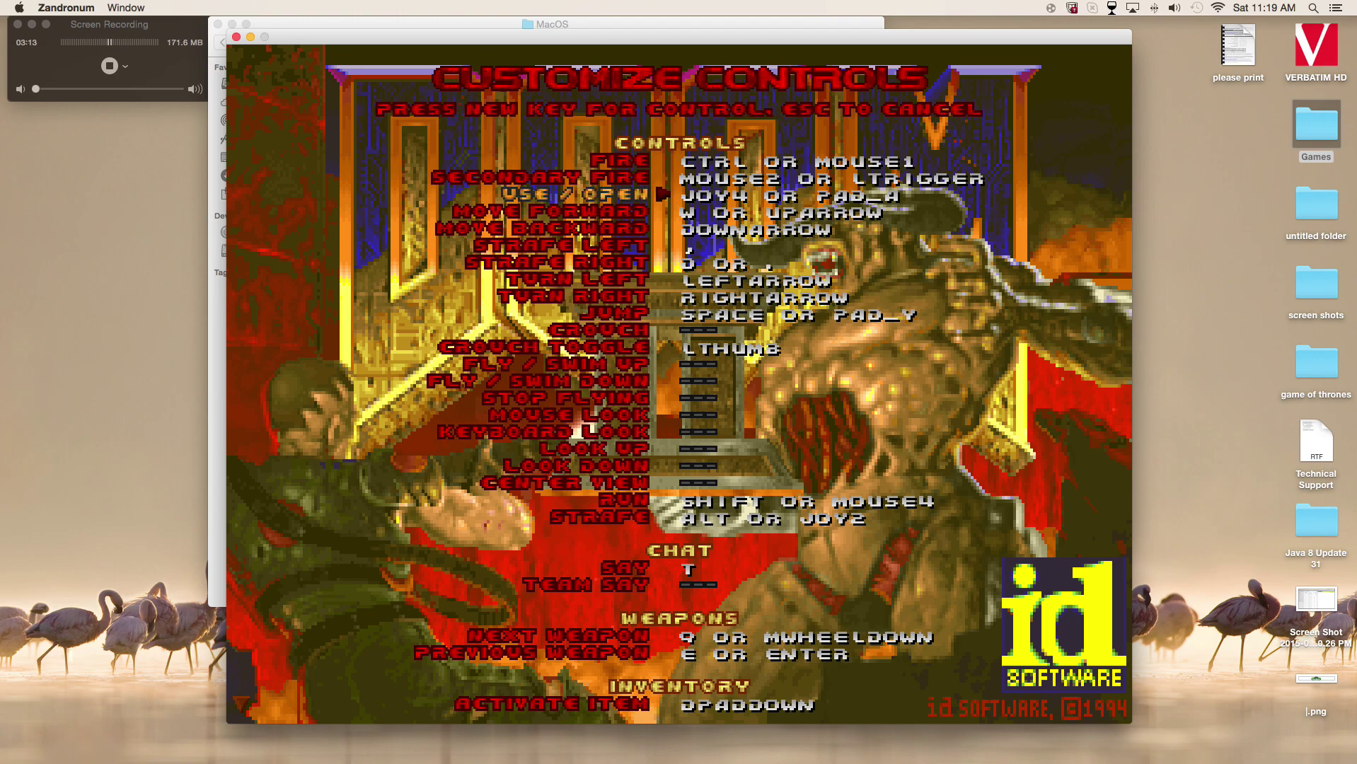
pyautogui.press('Return')
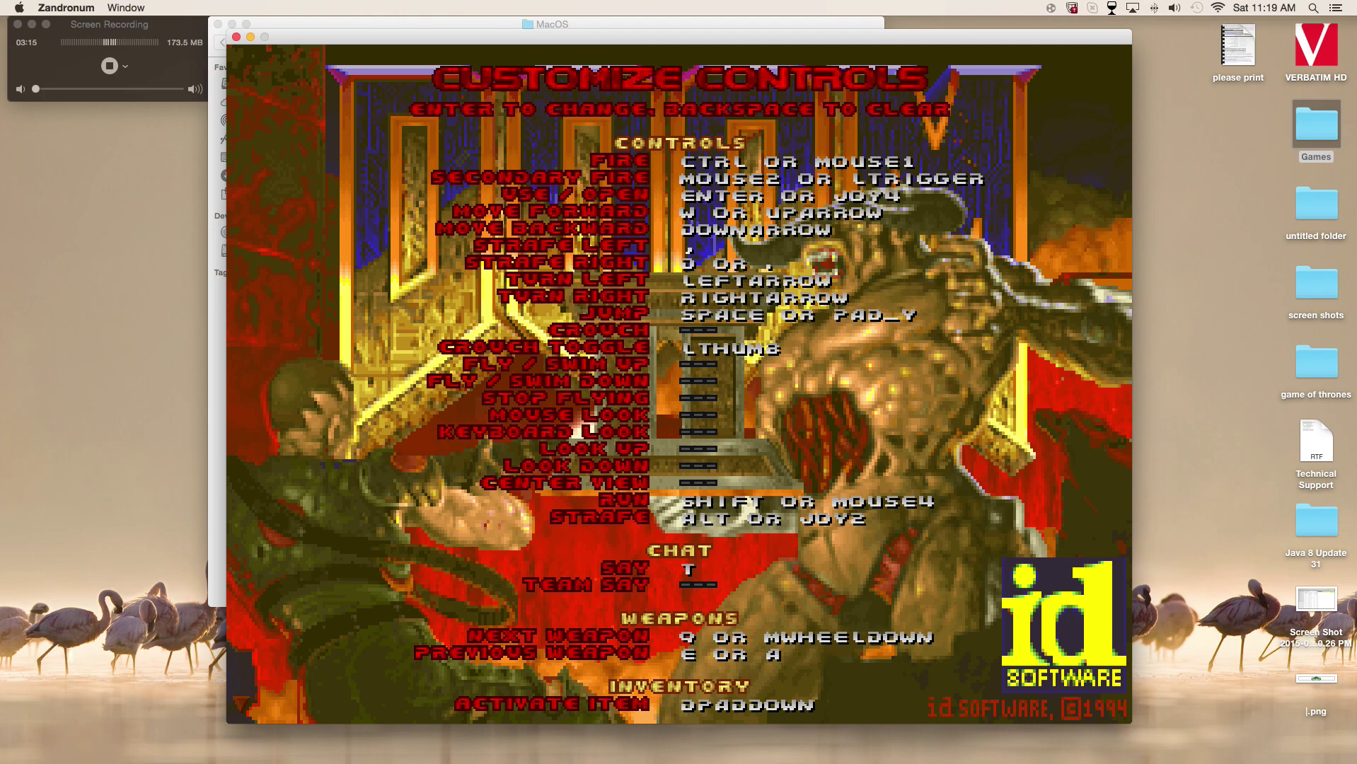
# Step: Rebind Jump, ending with W or U as its keys
pyautogui.press('Down')
pyautogui.press('Down')
pyautogui.press('Down')
pyautogui.press('Down')
pyautogui.press('Down')
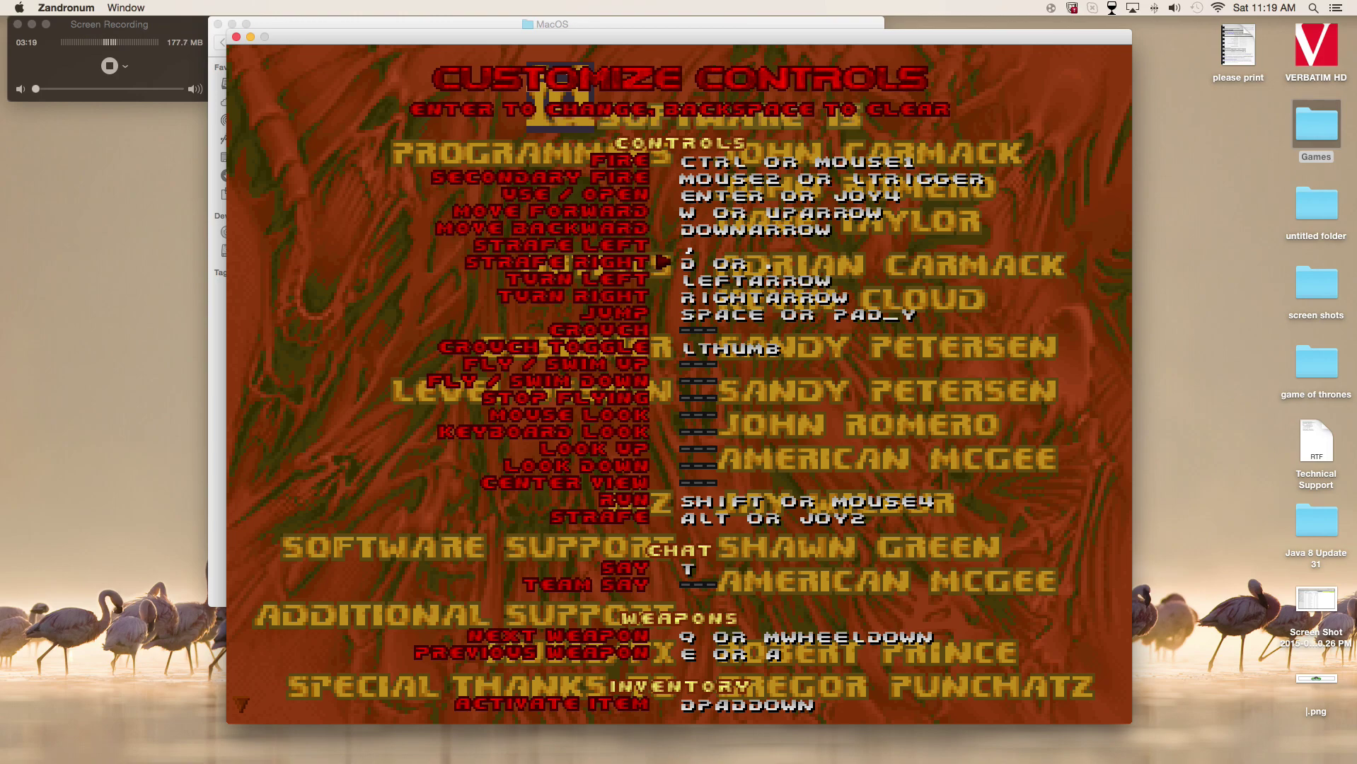
pyautogui.press('Down')
pyautogui.press('Return')
pyautogui.press('Down')
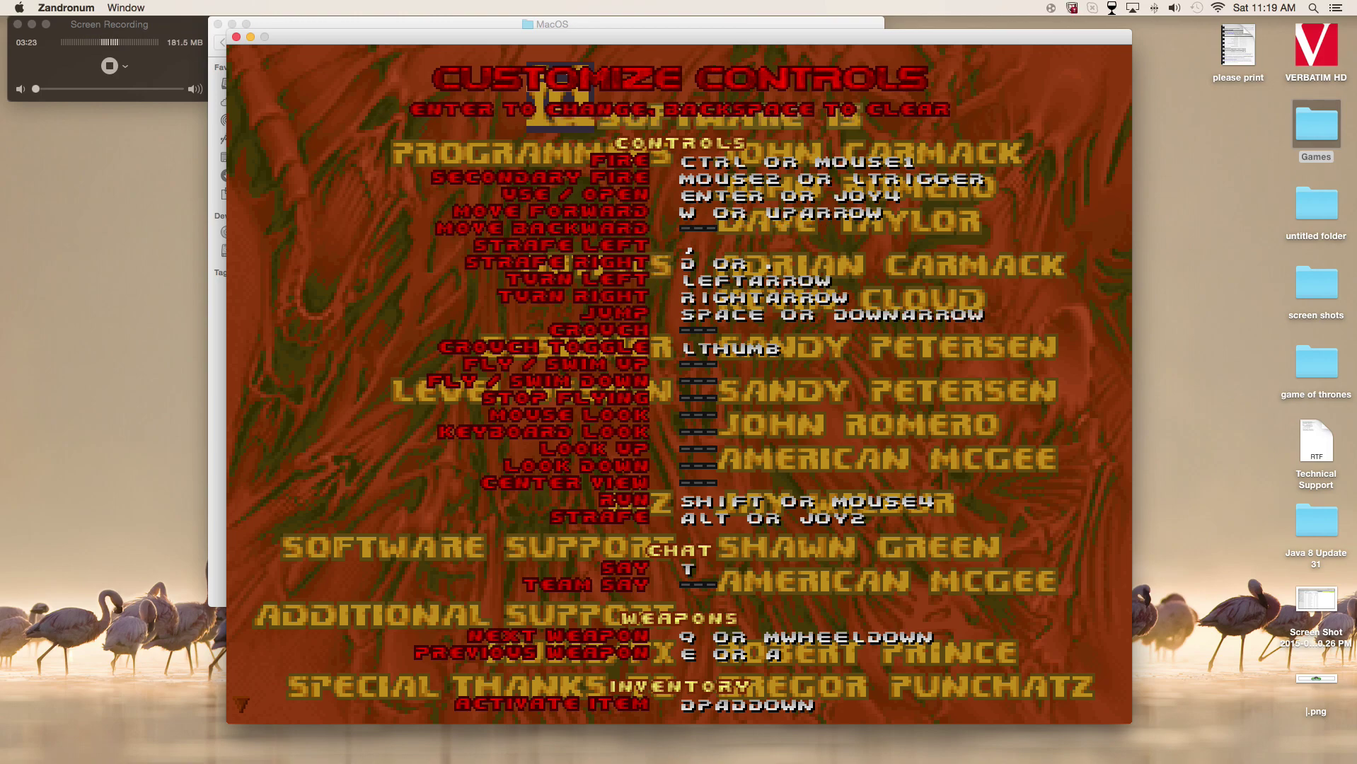
pyautogui.press('Return')
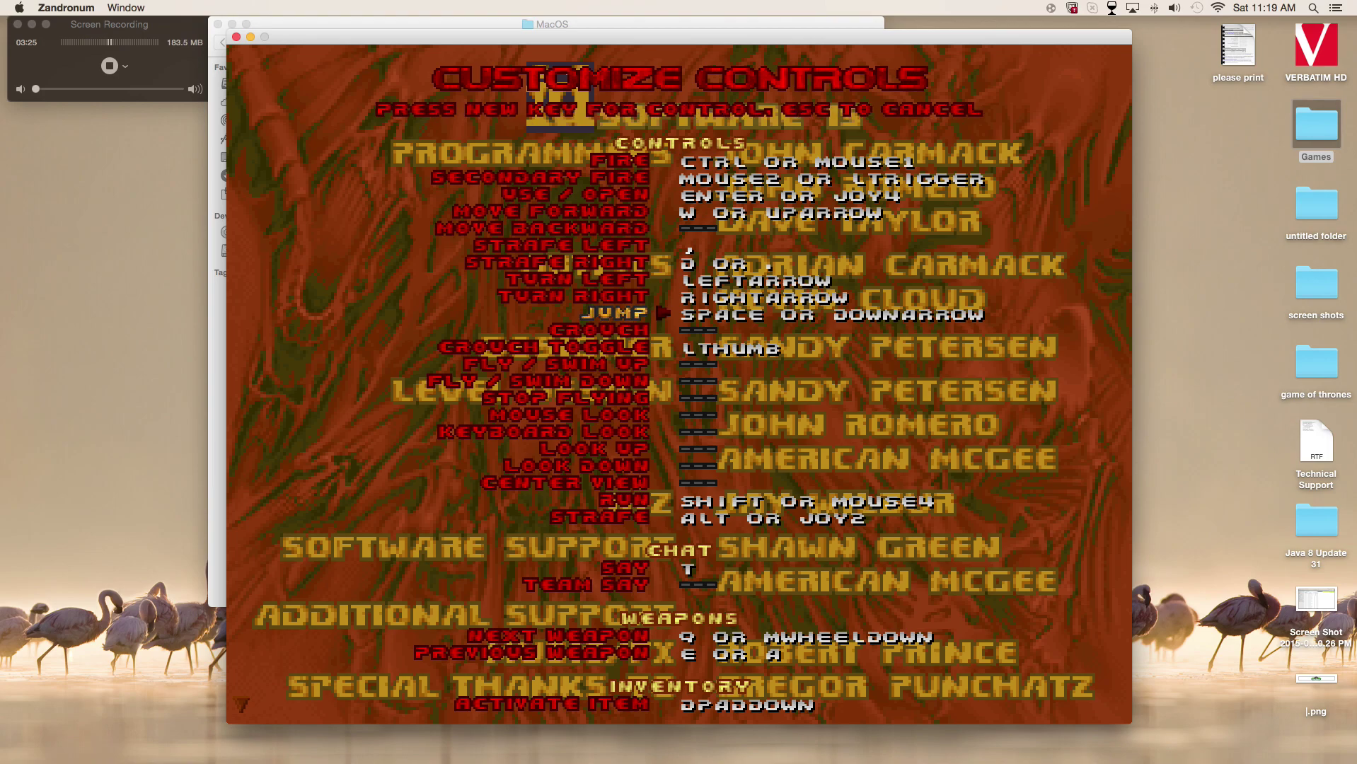
pyautogui.press('Up')
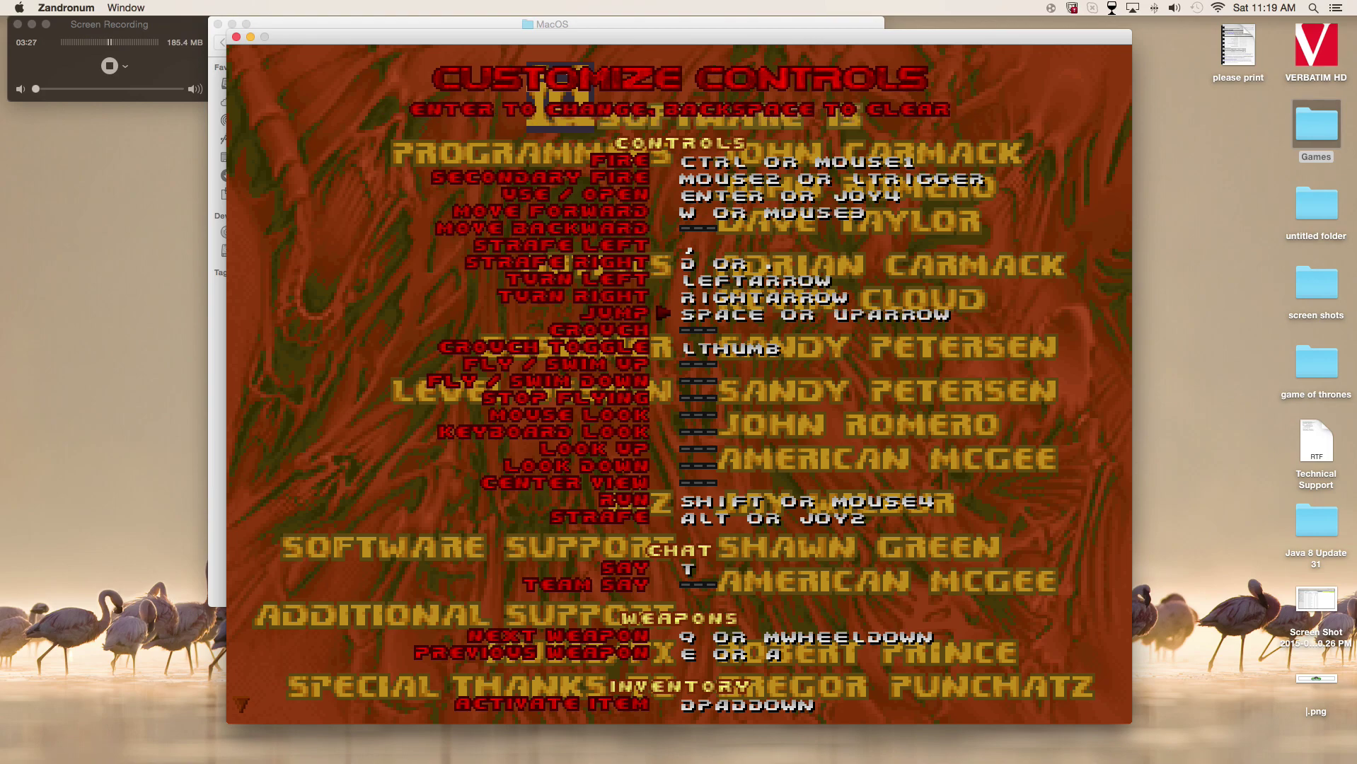
pyautogui.press('Return')
pyautogui.press('w')
pyautogui.press('Return')
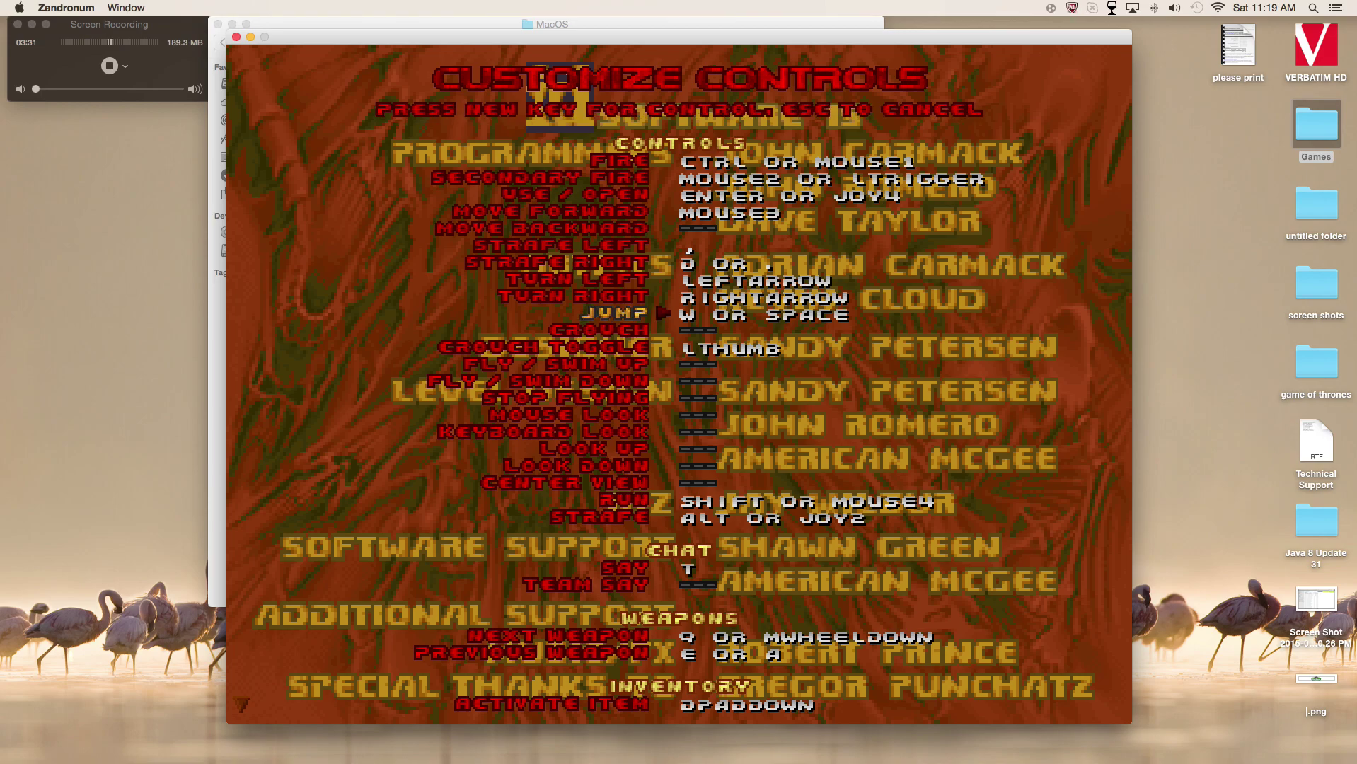
pyautogui.press('l')
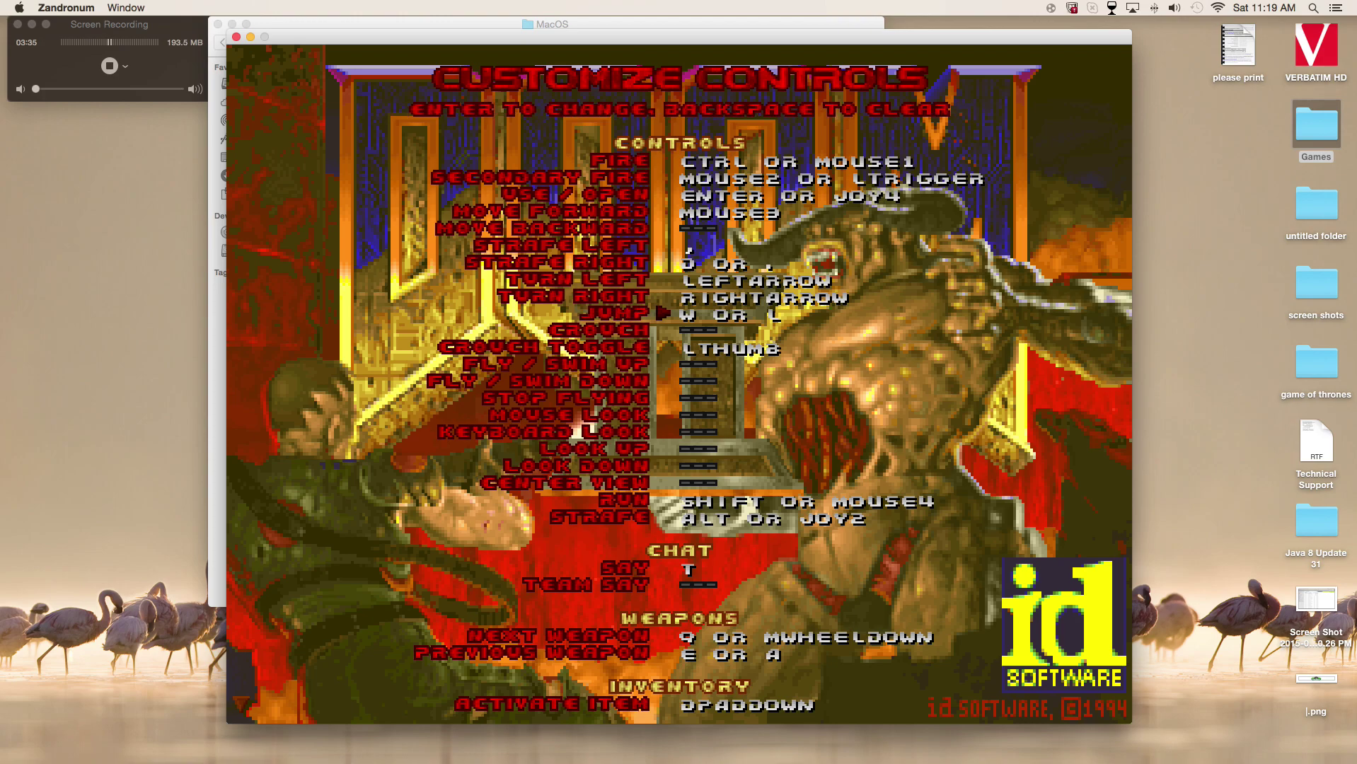
pyautogui.press('Return')
pyautogui.press('u')
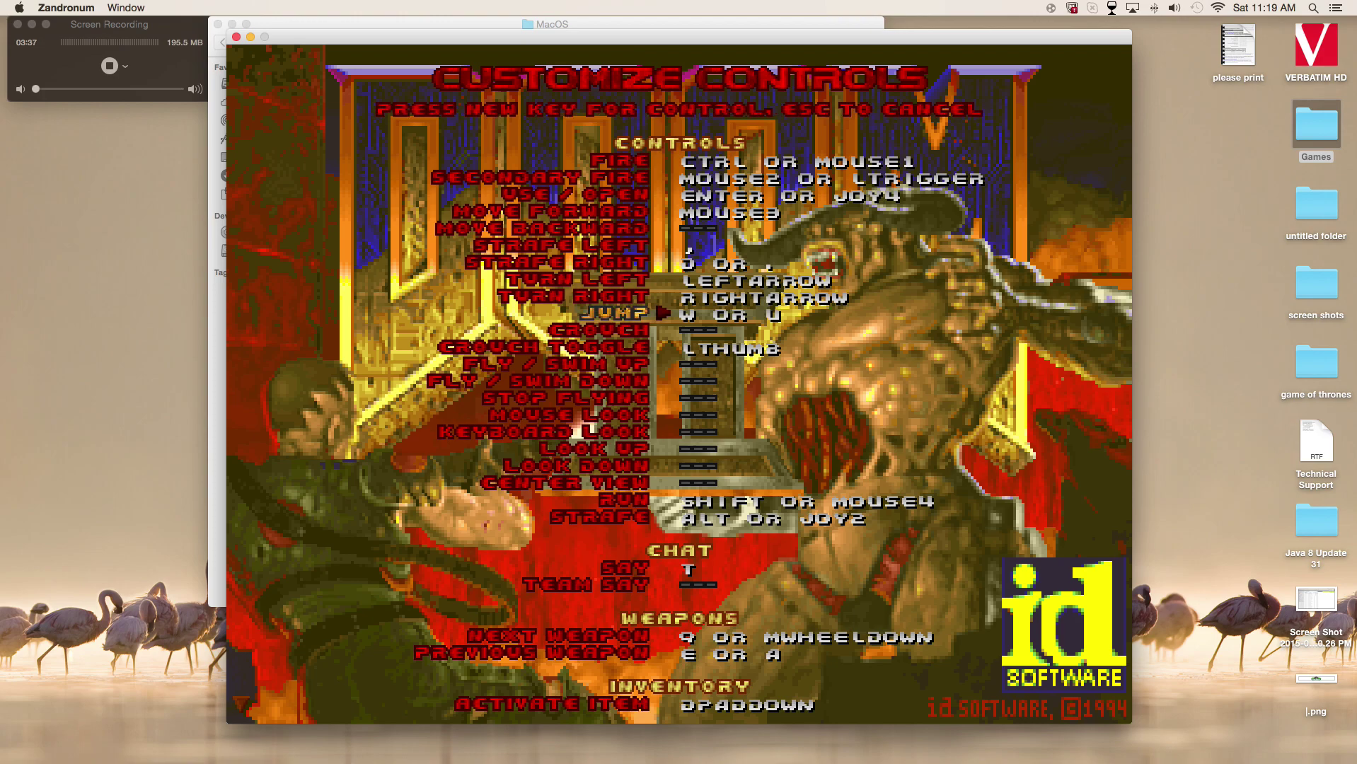
# Step: Leave the control bindings and back out to the main menu
pyautogui.press('Escape')
pyautogui.press('Escape')
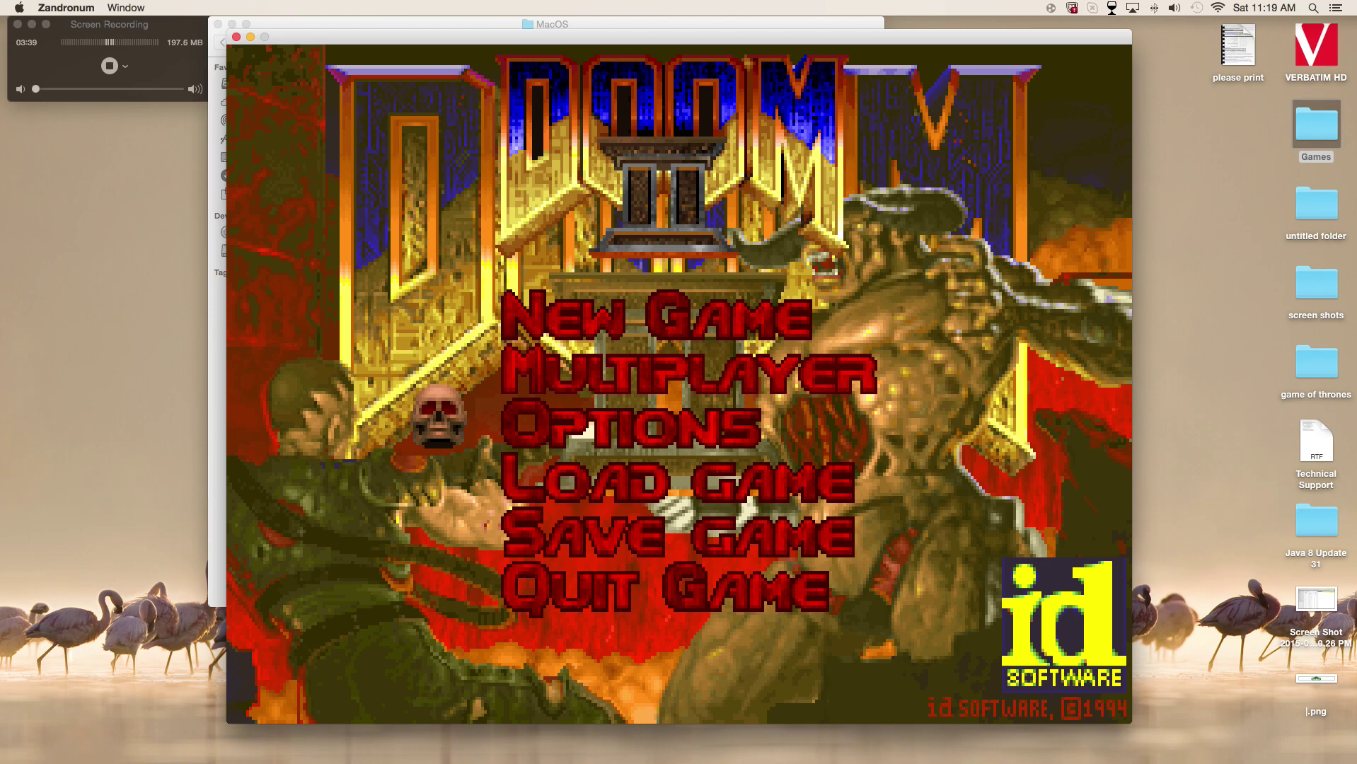
pyautogui.press('Return')
pyautogui.press('Return')
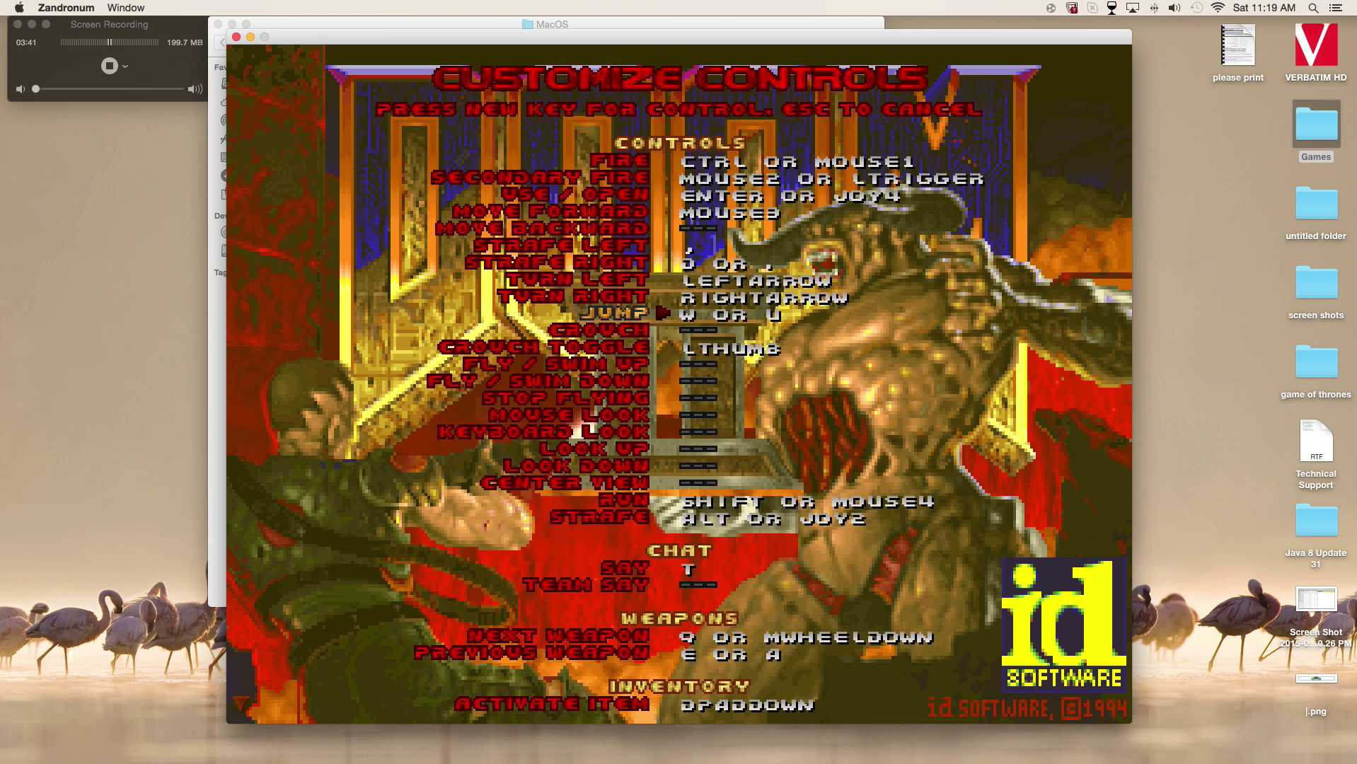
pyautogui.press('Escape')
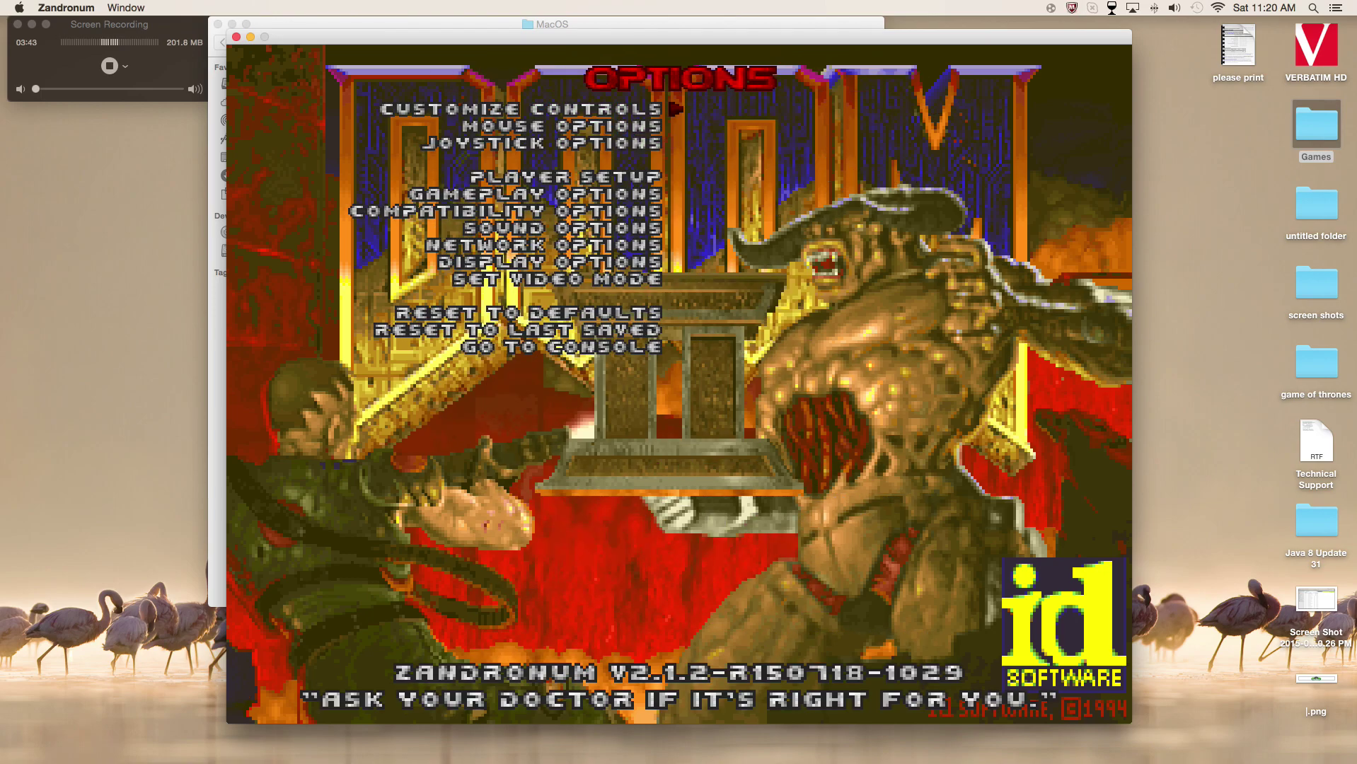
pyautogui.press('Escape')
# Step: Quit the running game from the main menu's Quit Game entry and confirm with Y
pyautogui.press('Down')
pyautogui.press('Down')
pyautogui.press('Down')
pyautogui.press('Return')
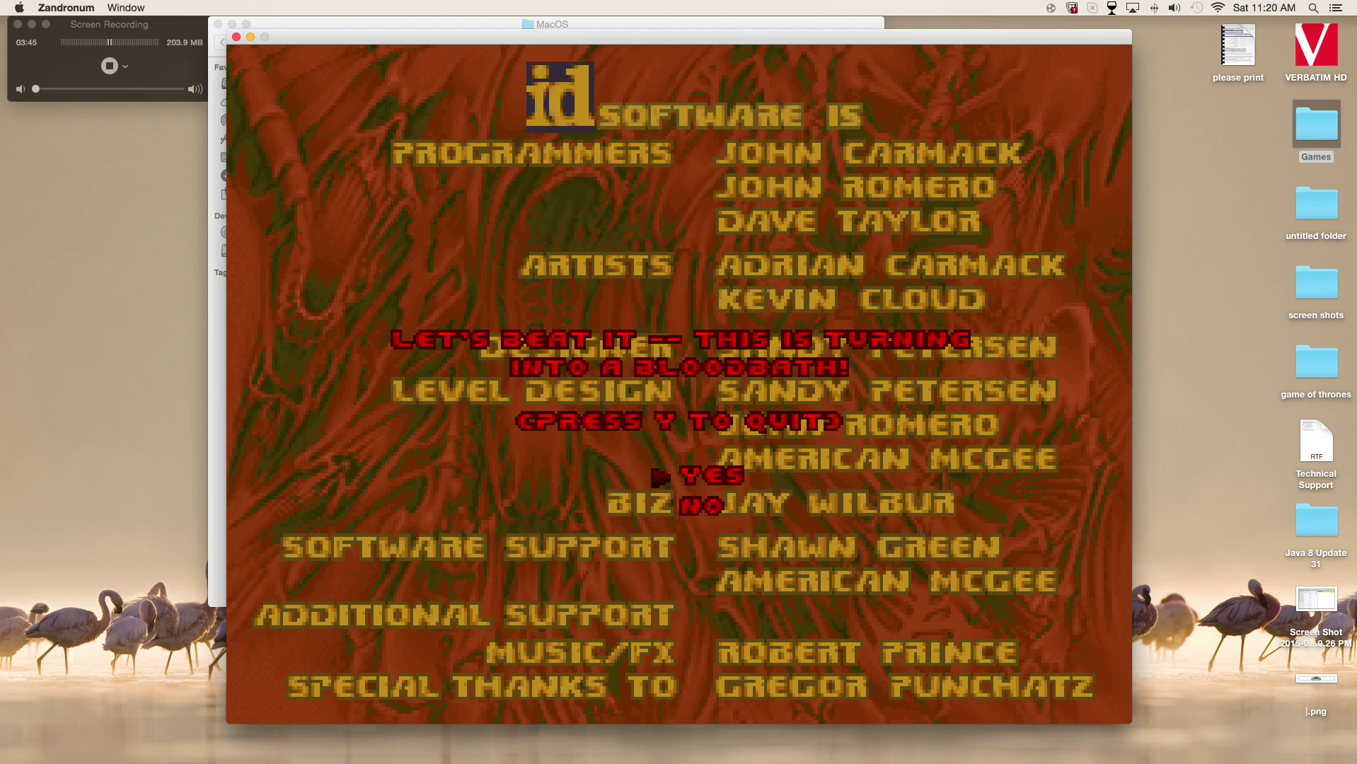
pyautogui.press('y')
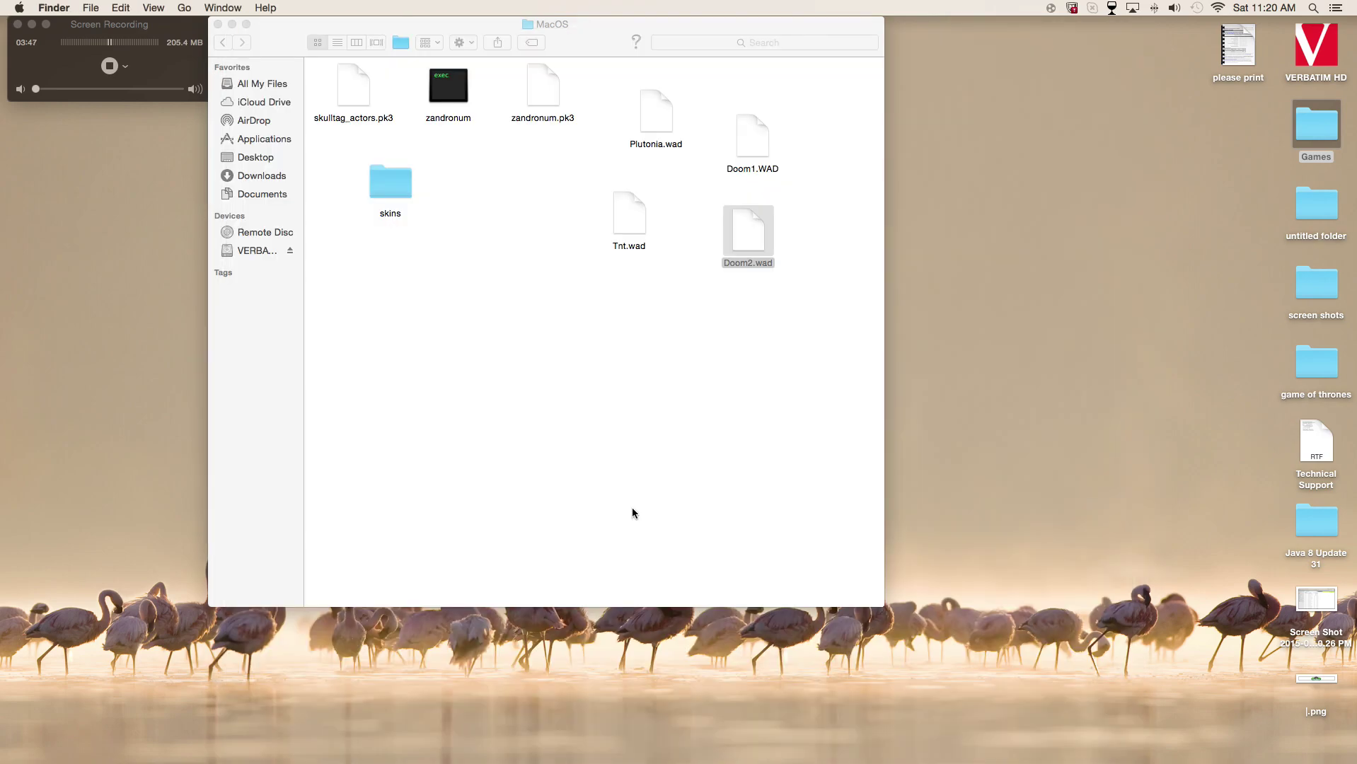
# Step: Open Doom2.wad from Finder's context menu and confirm DOOM 2: Hell on Earth as the game
pyautogui.rightClick(766, 244)
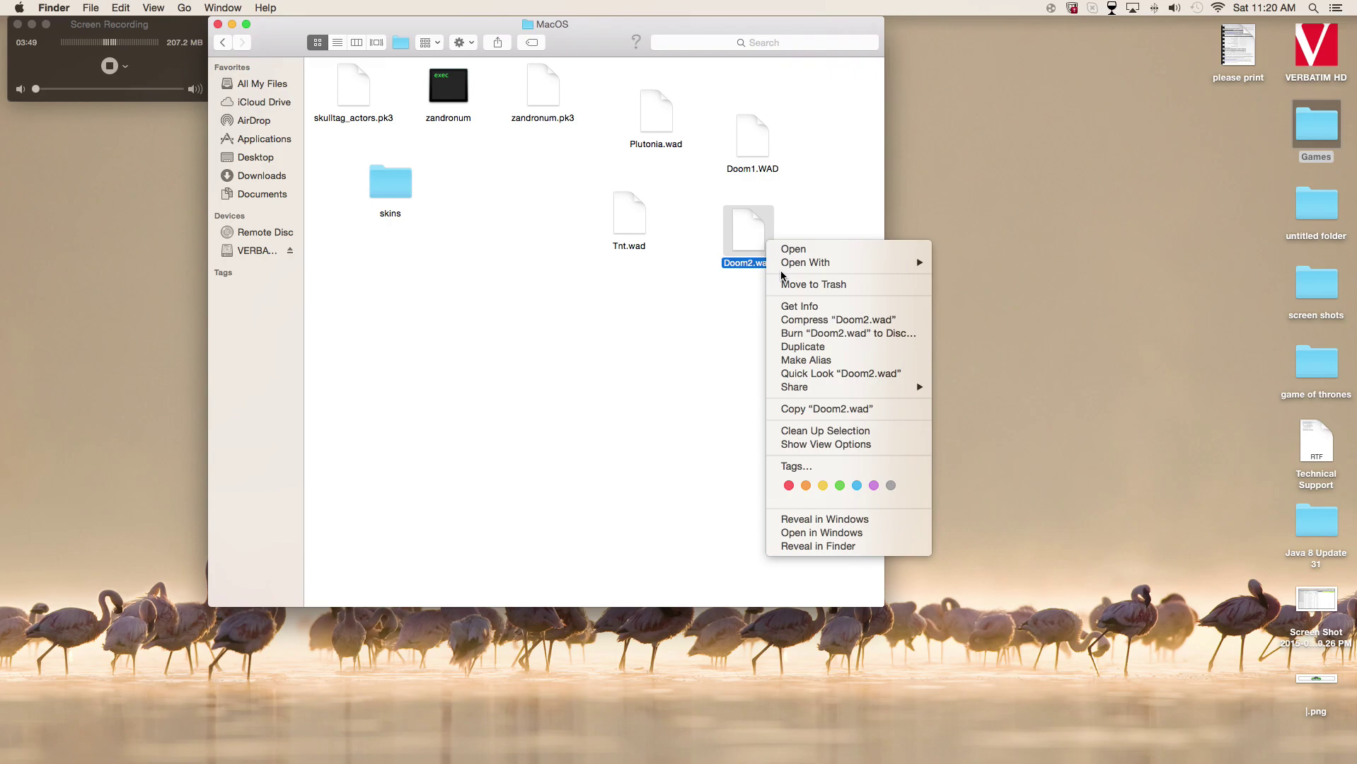
pyautogui.click(902, 245)
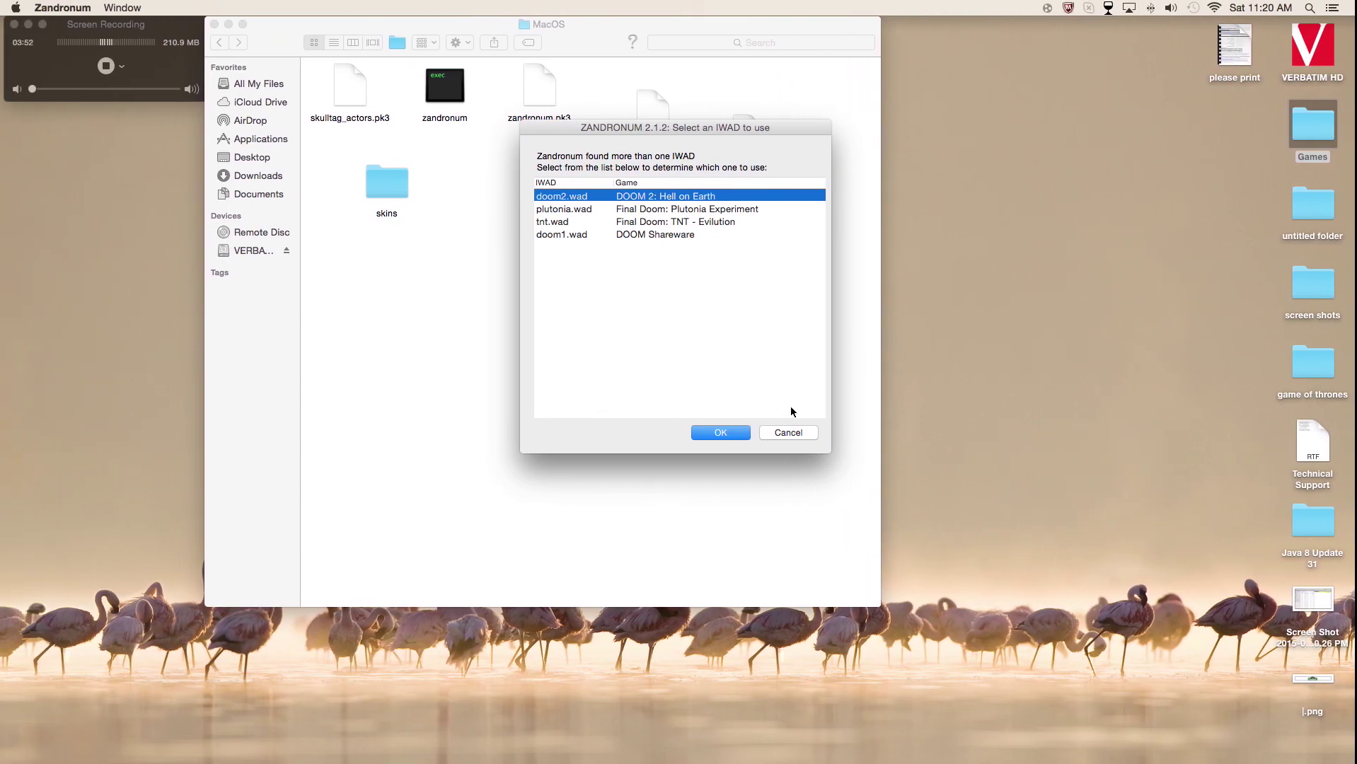
pyautogui.click(739, 432)
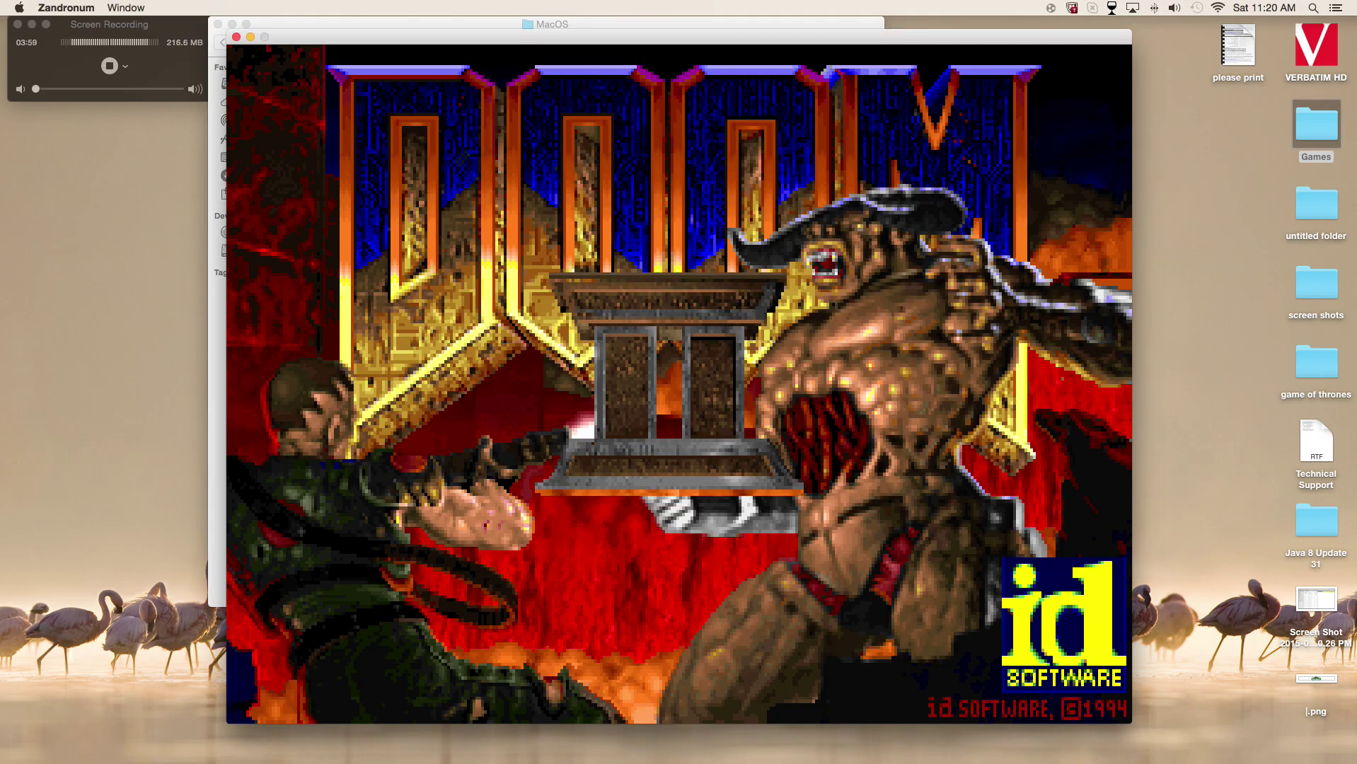
# Step: Go from the main menu into Options and then Customize Controls
pyautogui.press('Escape')
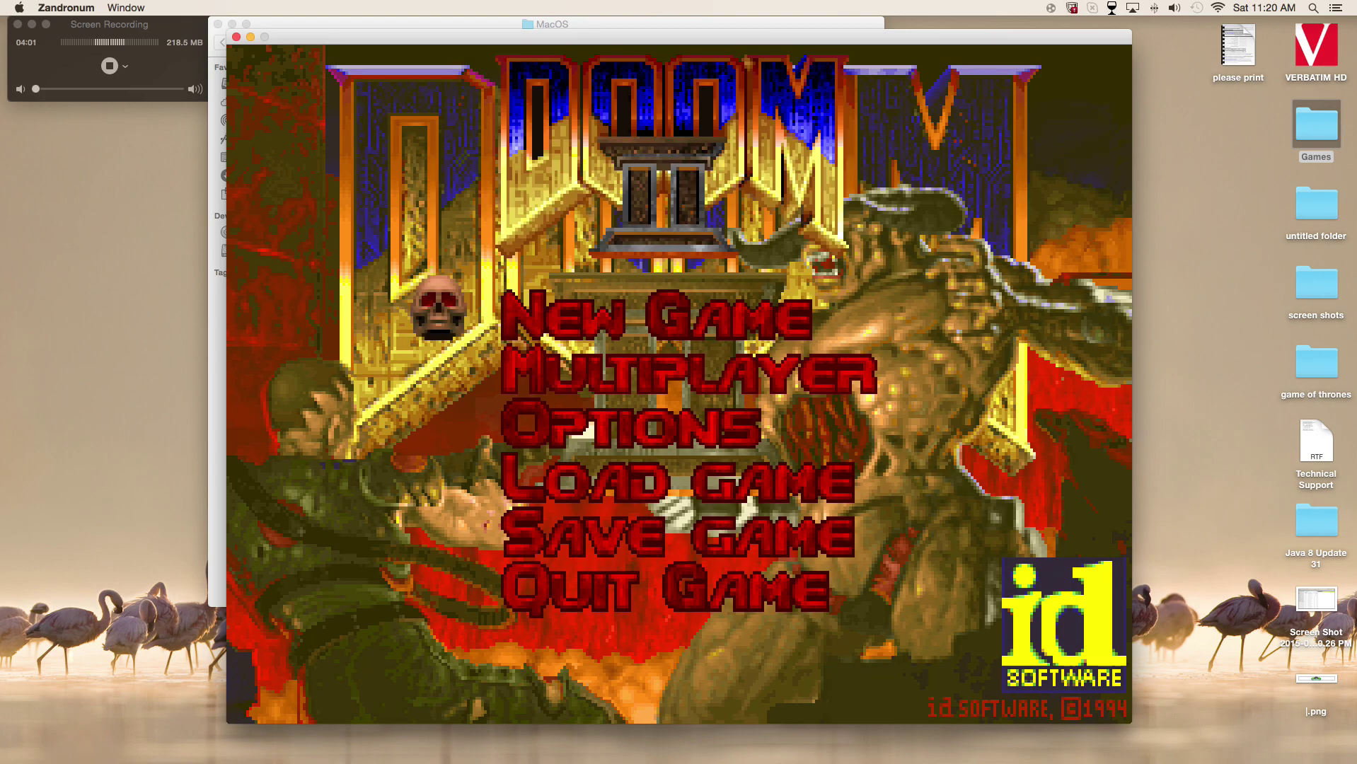
pyautogui.press('Down')
pyautogui.press('Down')
pyautogui.press('Return')
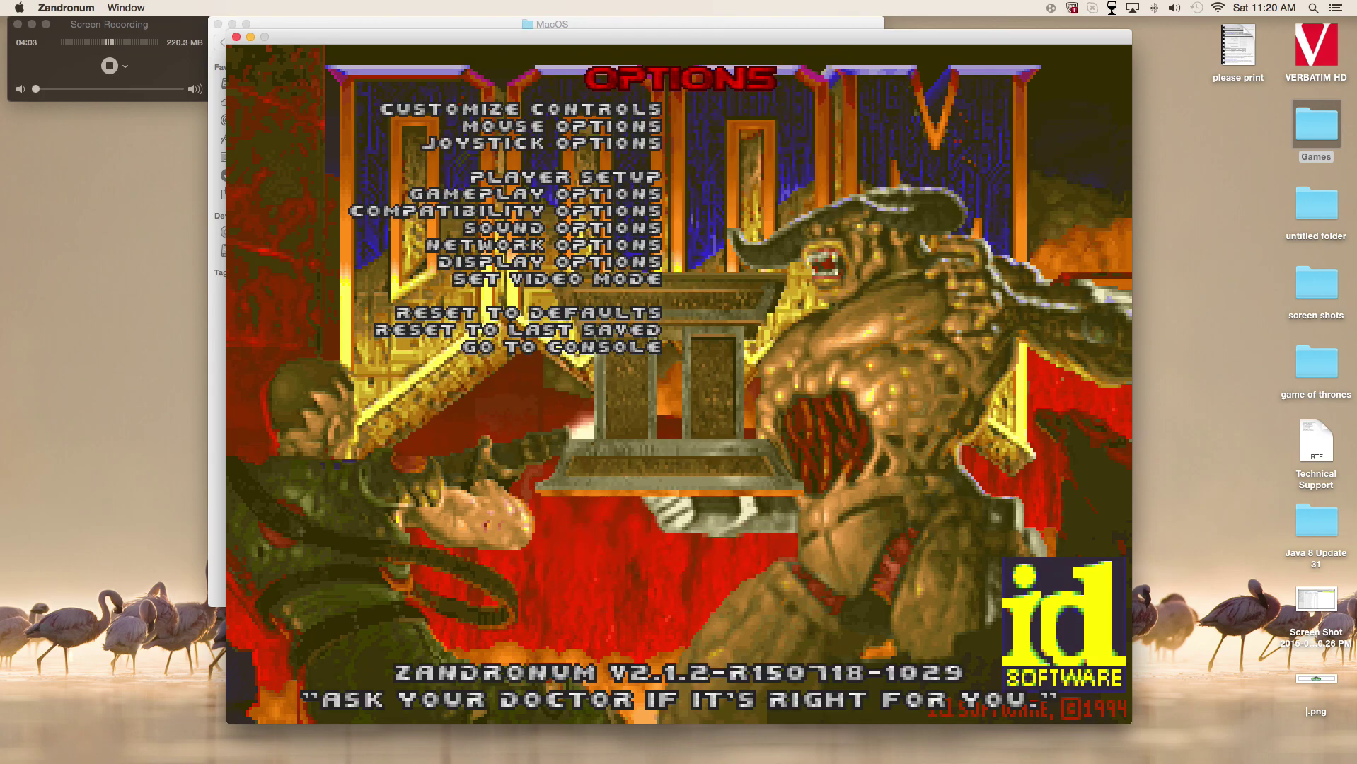
pyautogui.press('Down')
pyautogui.press('Down')
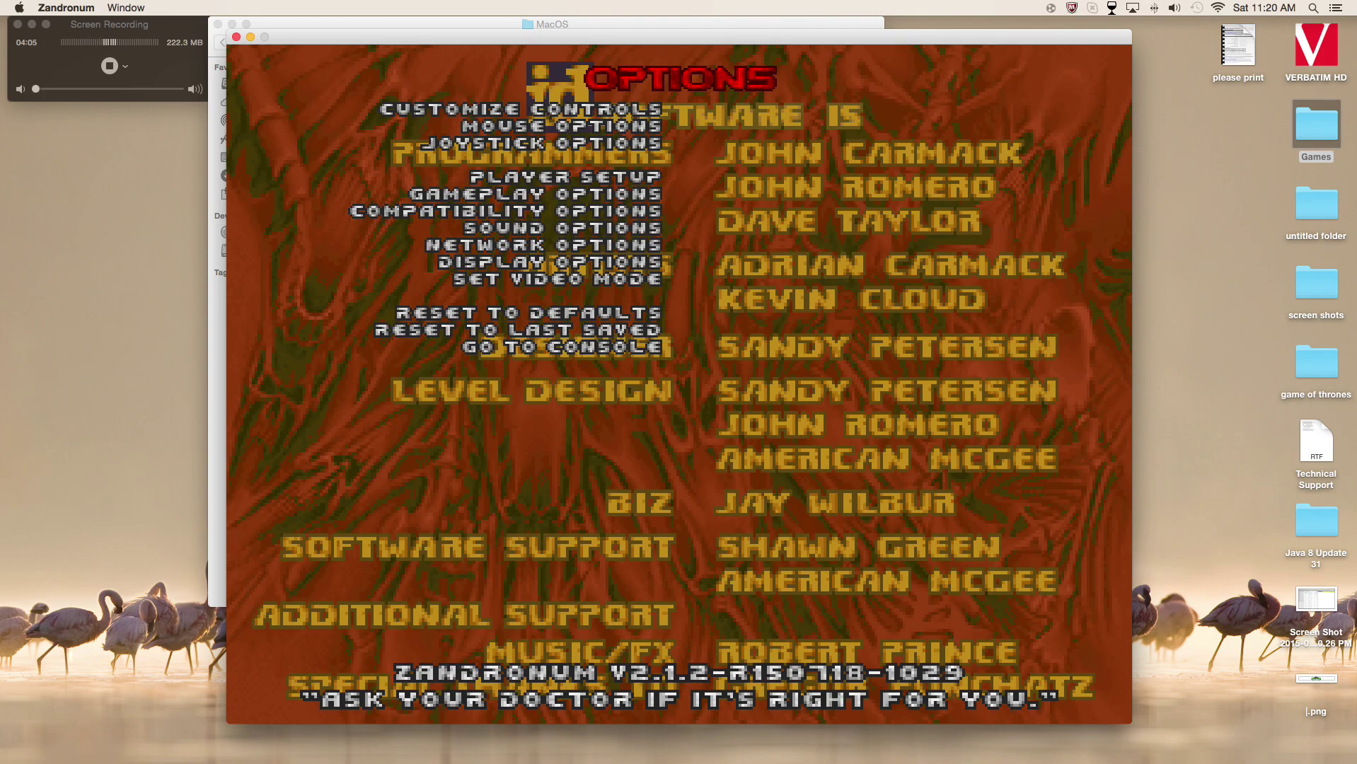
pyautogui.press('Return')
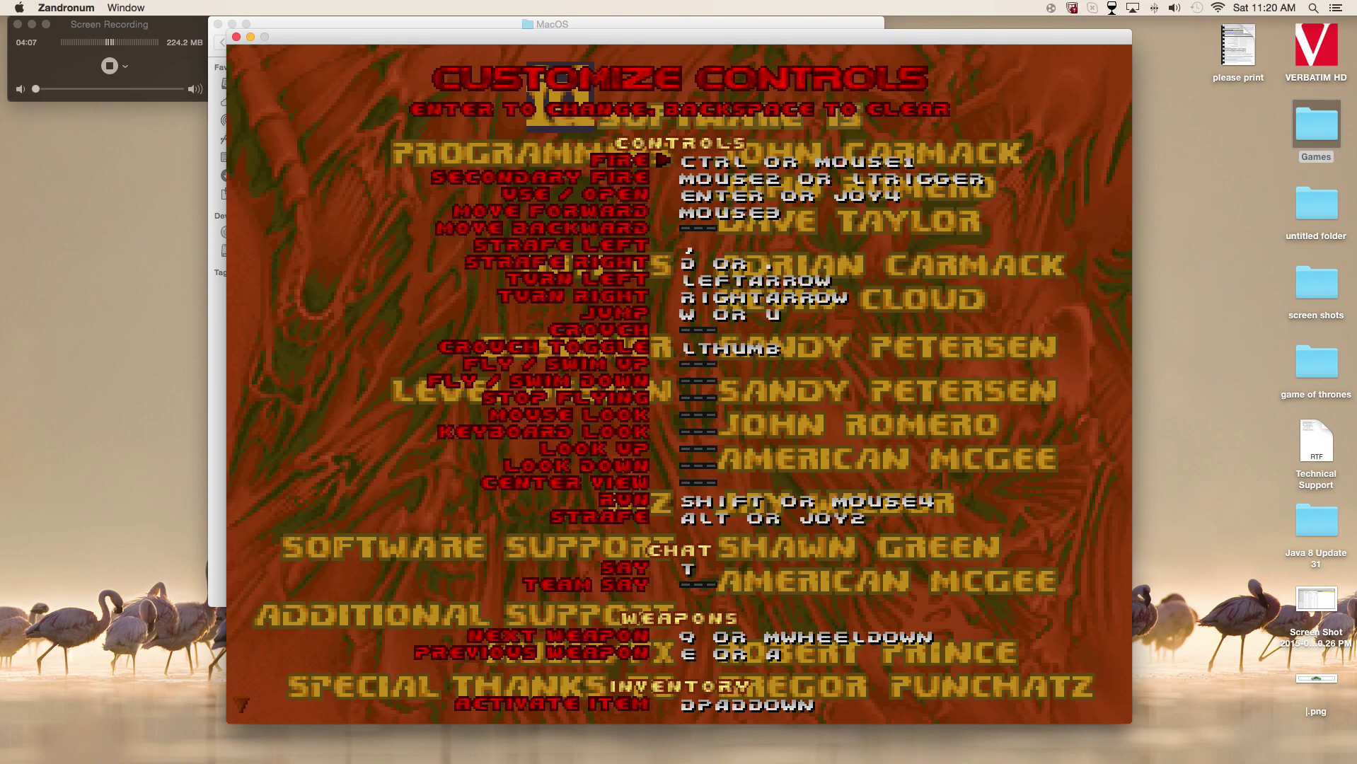
# Step: Try comma, D and Q on the Jump action, then cancel the pending rebind
pyautogui.press('Down')
pyautogui.press('Down')
pyautogui.press('Return')
pyautogui.press('Escape')
pyautogui.press('Return')
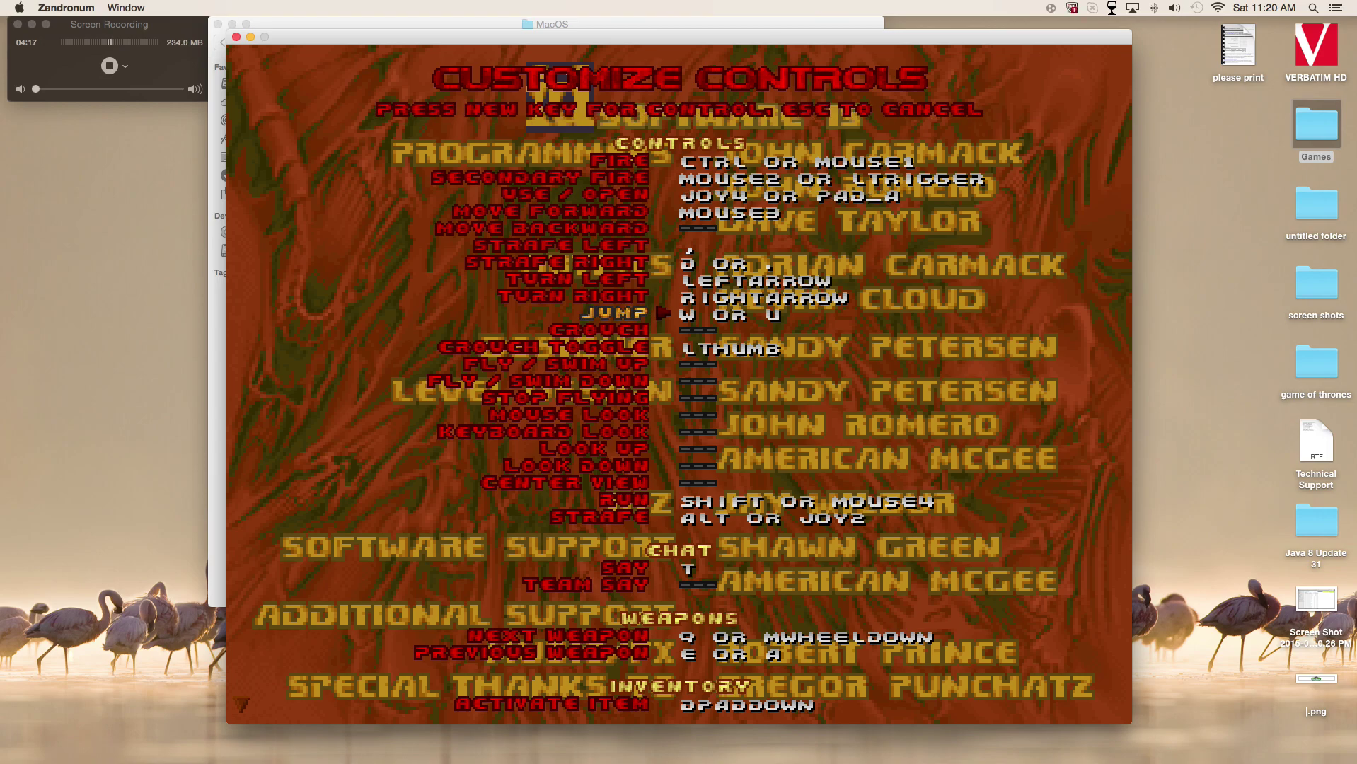
pyautogui.press(',')
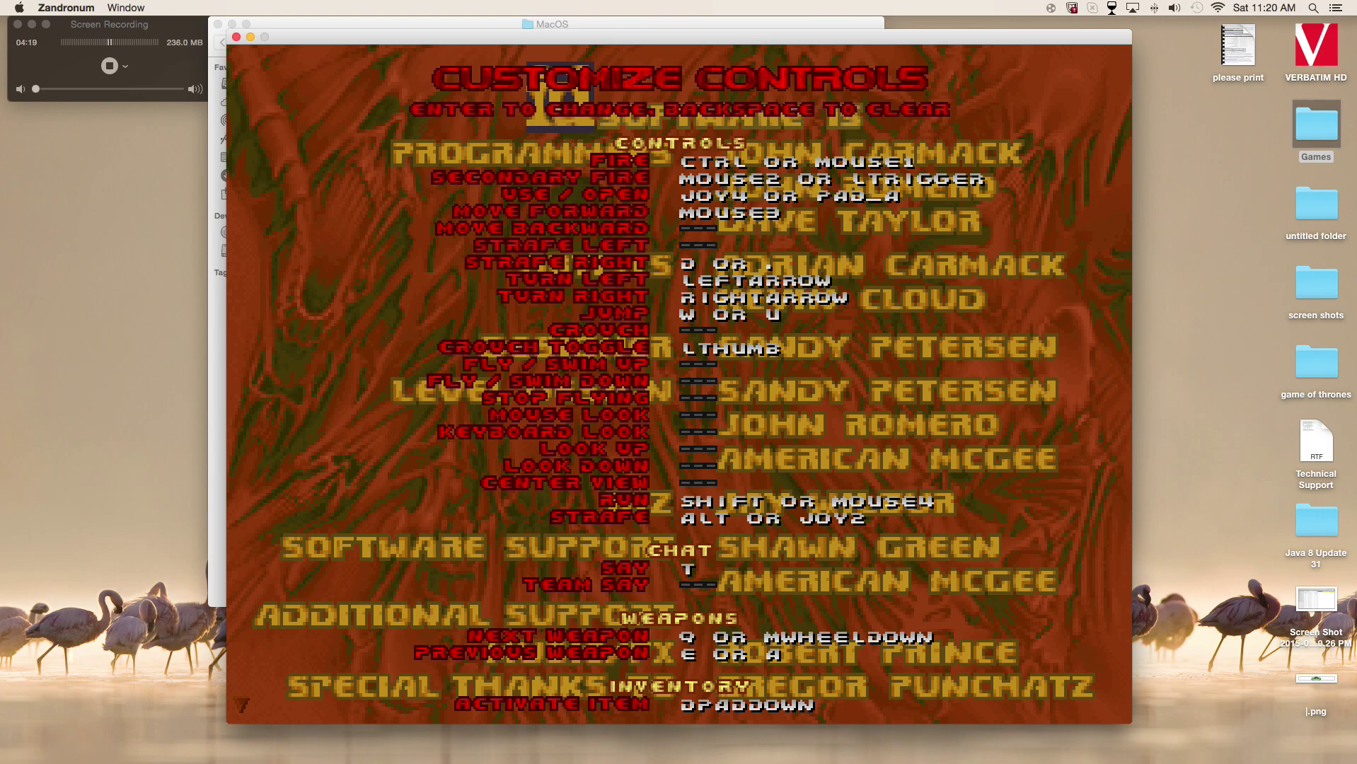
pyautogui.press('Return')
pyautogui.press('d')
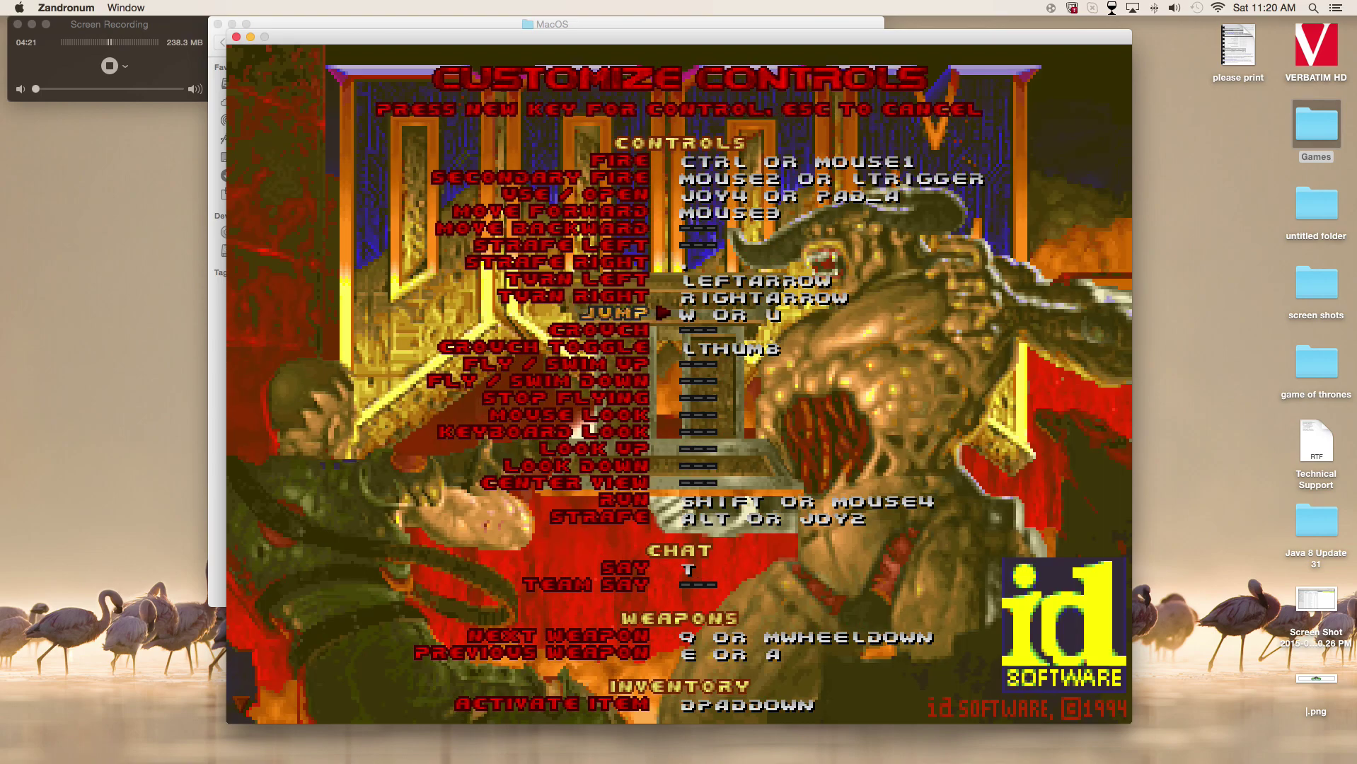
pyautogui.press('Return')
pyautogui.press('q')
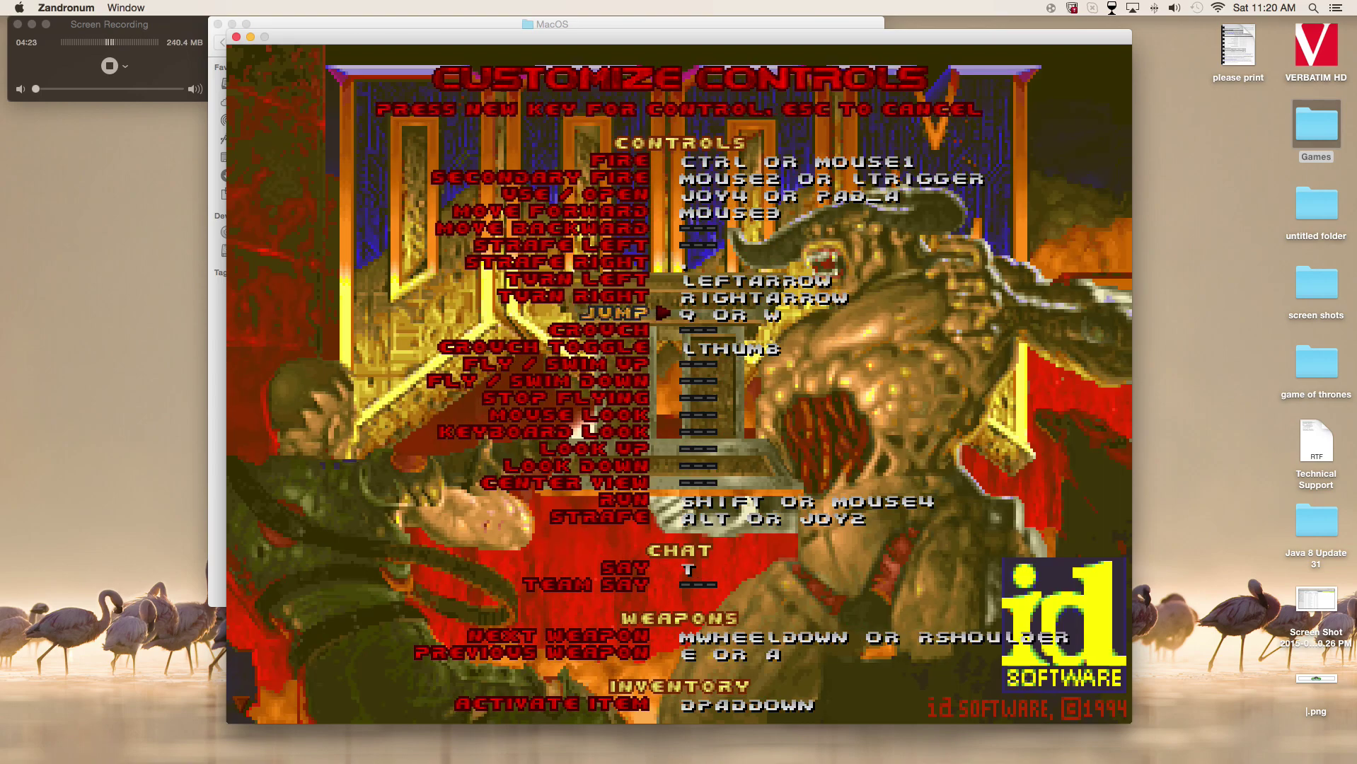
pyautogui.press('Escape')
# Step: Bind E to Next Weapon and add Q and T to Previous Weapon
pyautogui.press('Down')
pyautogui.press('Down')
pyautogui.press('Down')
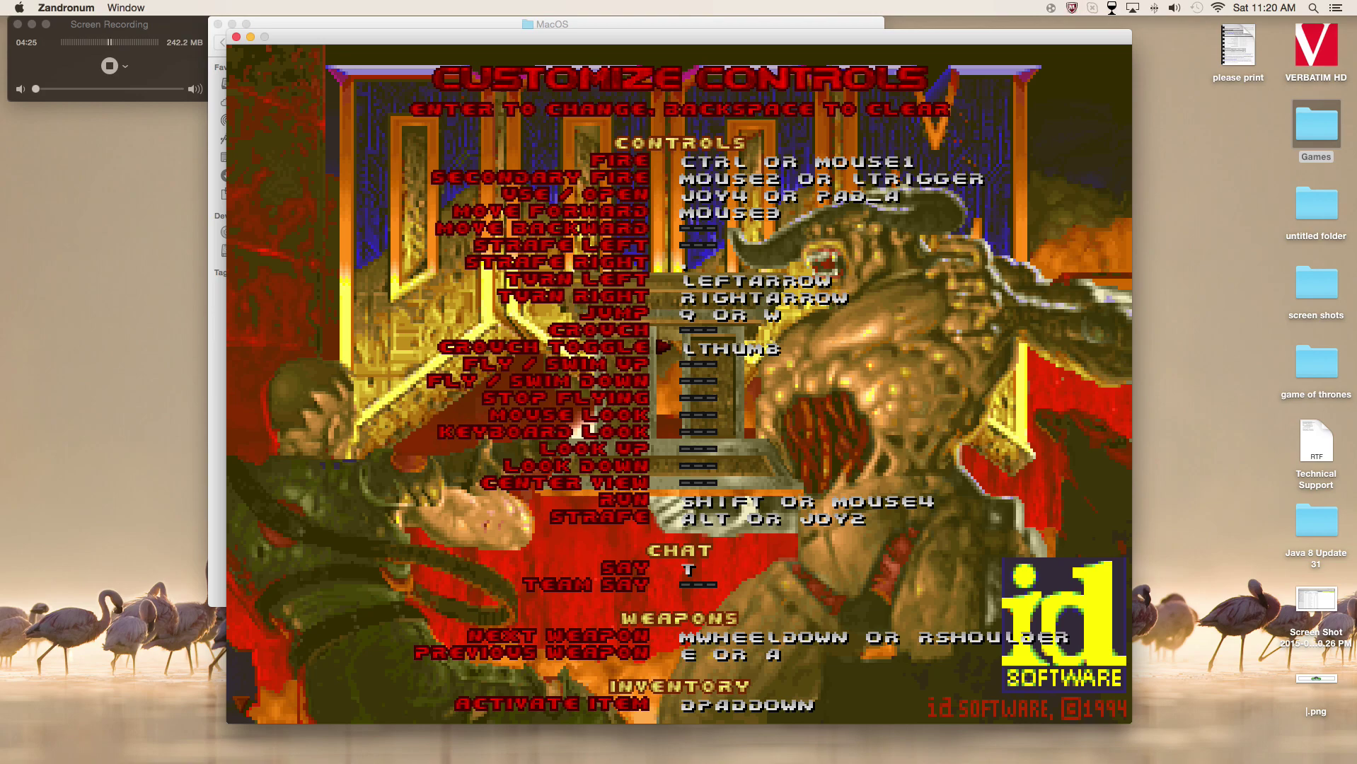
pyautogui.press('Down')
pyautogui.press('Down')
pyautogui.press('Down')
pyautogui.press('Down')
pyautogui.press('Down')
pyautogui.press('Down')
pyautogui.press('Return')
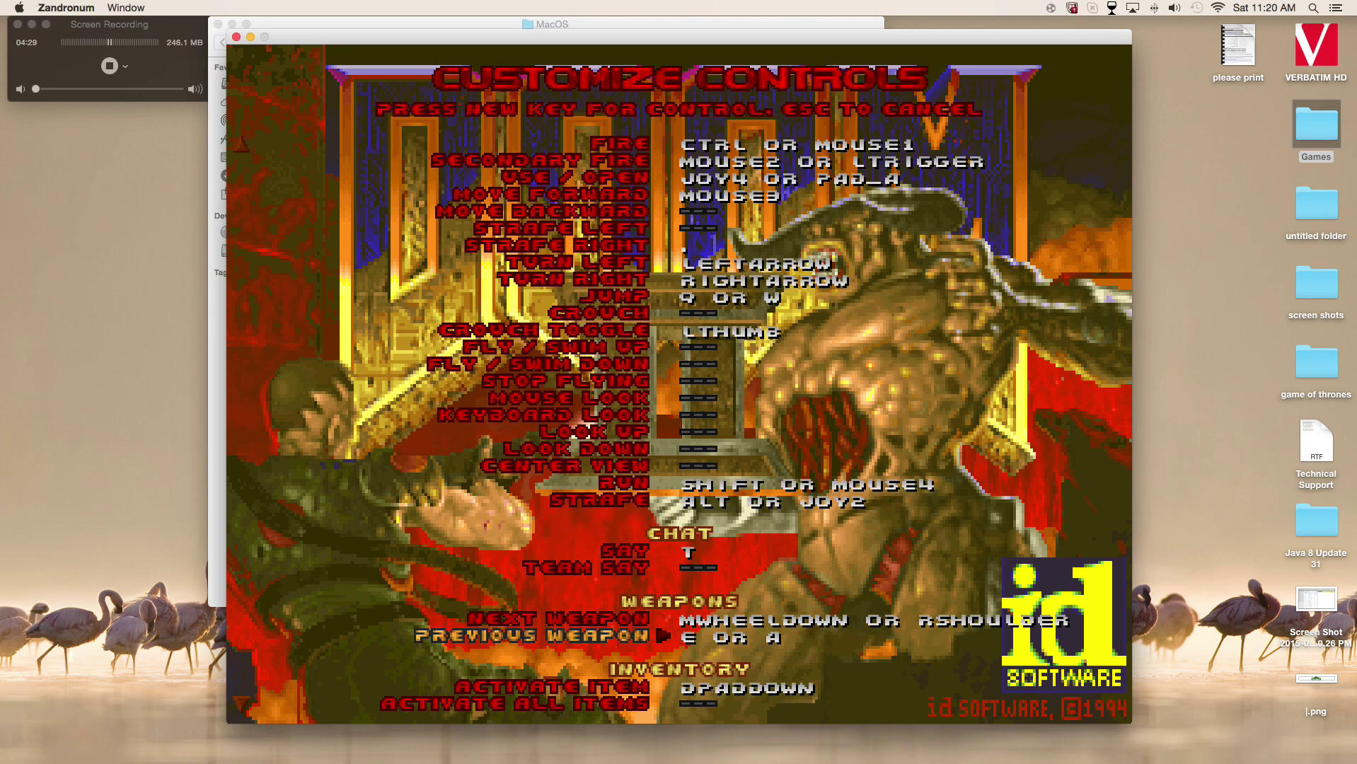
pyautogui.press('q')
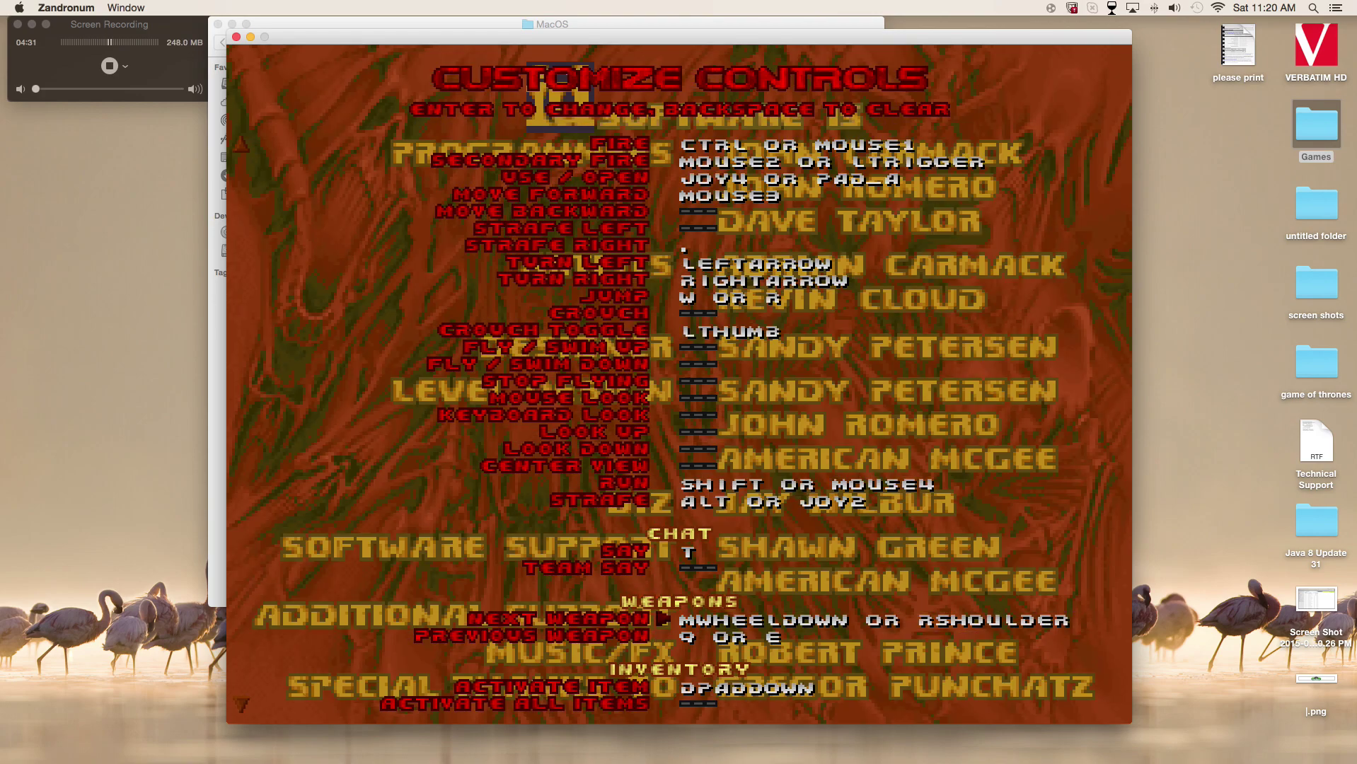
pyautogui.press('Up')
pyautogui.press('Return')
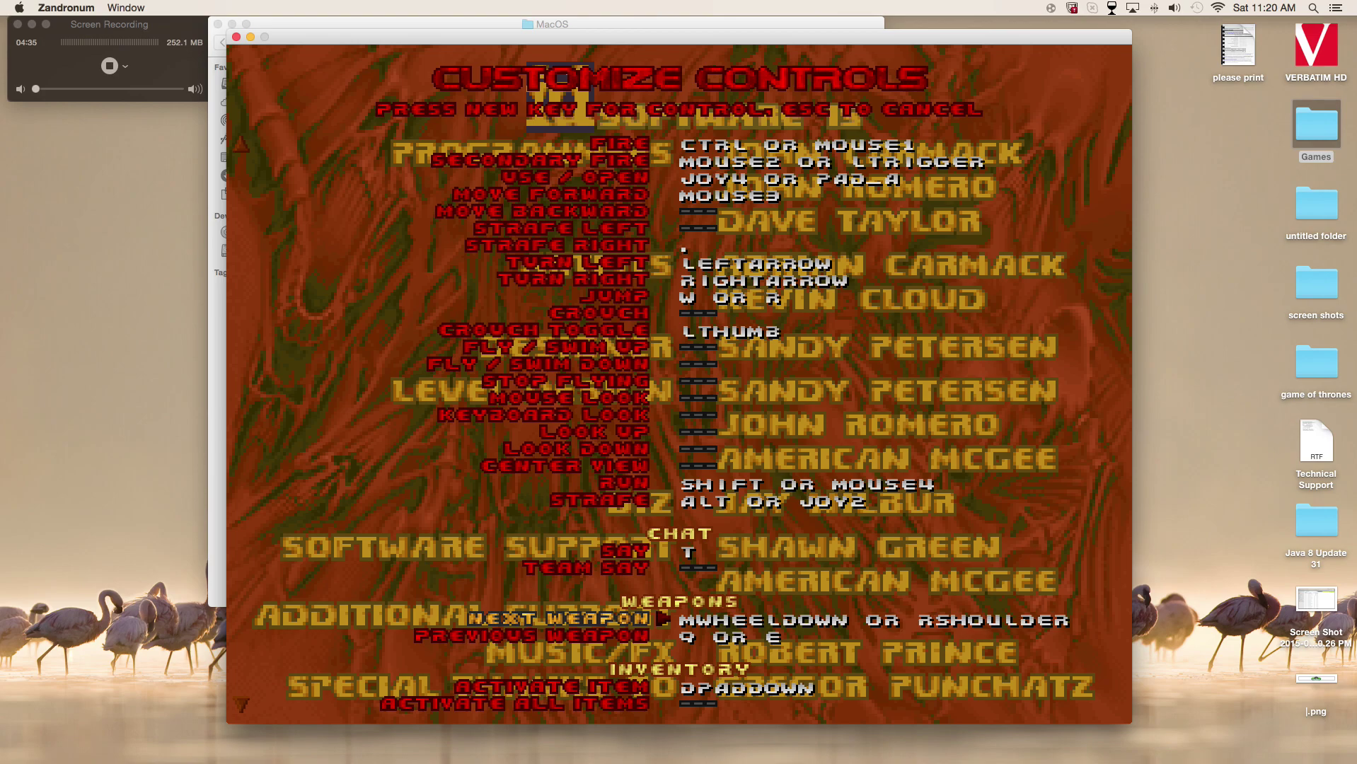
pyautogui.press('e')
pyautogui.press('Down')
pyautogui.press('Return')
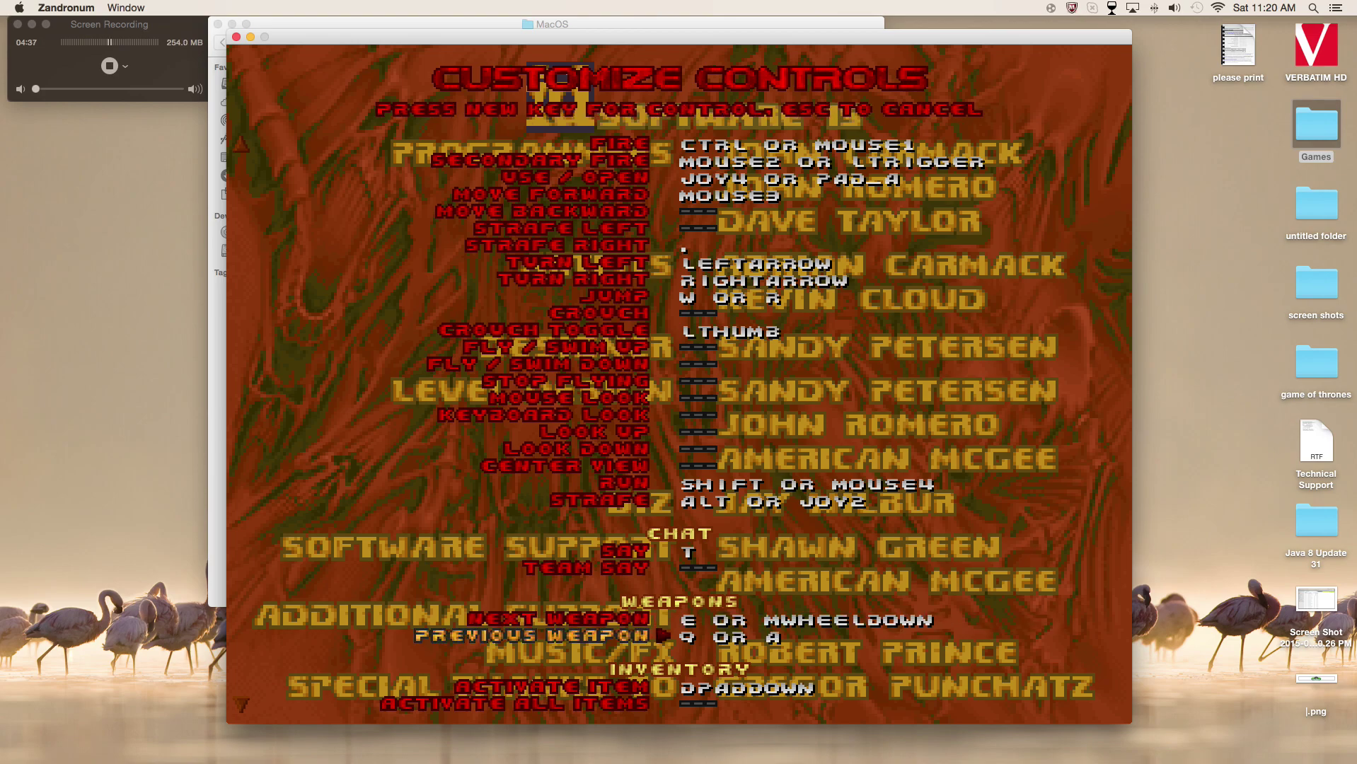
pyautogui.press('t')
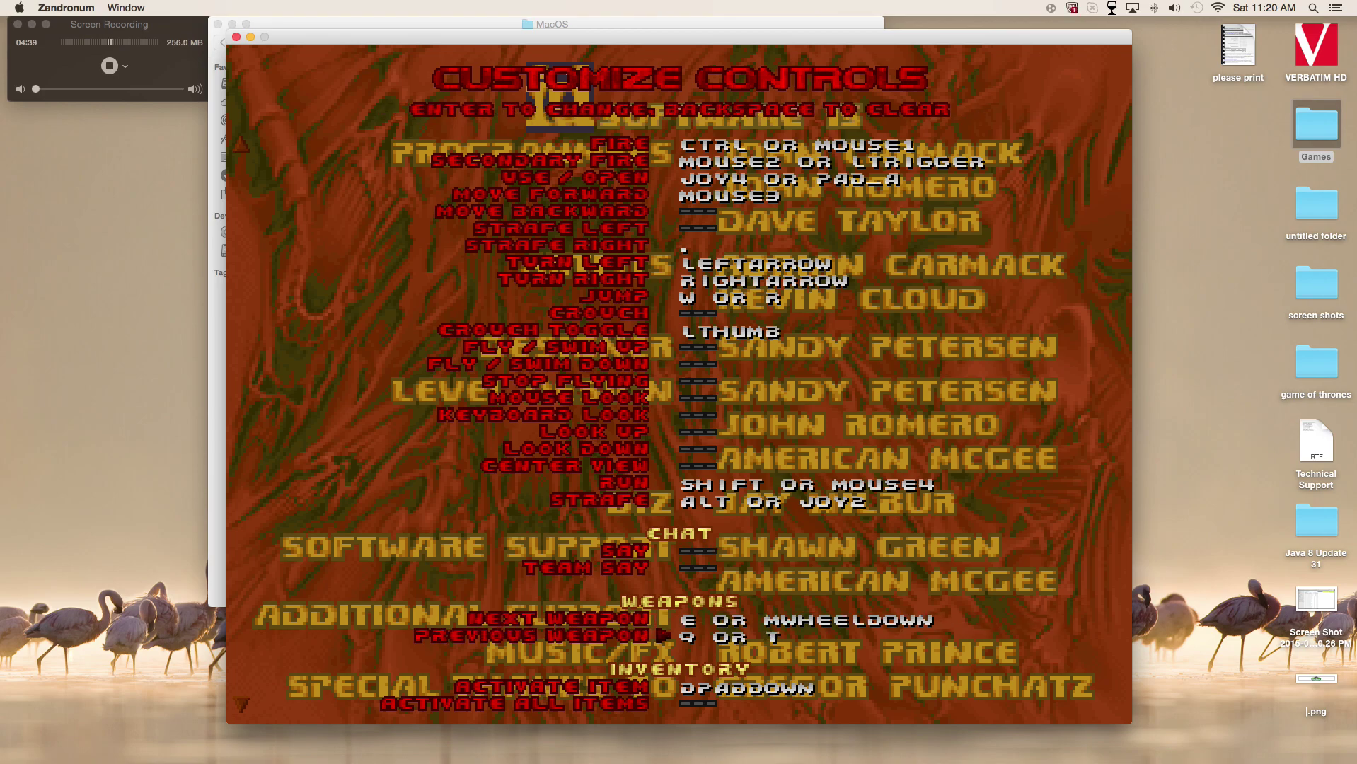
# Step: Bind CTRL to Crouch
pyautogui.press('Up')
pyautogui.press('Up')
pyautogui.press('Up')
pyautogui.press('Down')
pyautogui.press('Up')
pyautogui.press('Up')
pyautogui.press('Up')
pyautogui.press('Up')
pyautogui.press('Up')
pyautogui.press('Return')
pyautogui.press('ctrl')
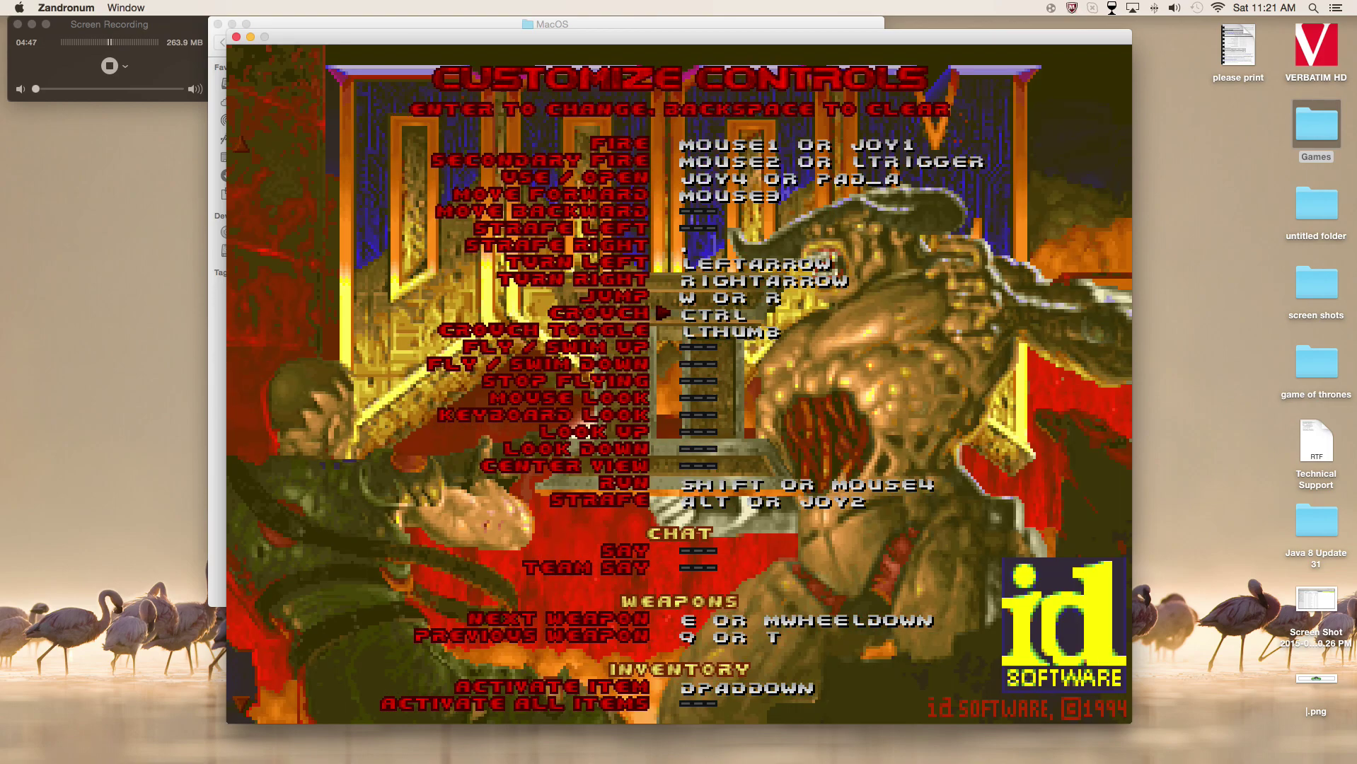
# Step: Bind S to Move Backward and A to Strafe Left
pyautogui.press('Up')
pyautogui.press('Up')
pyautogui.press('Up')
pyautogui.press('Down')
pyautogui.press('Return')
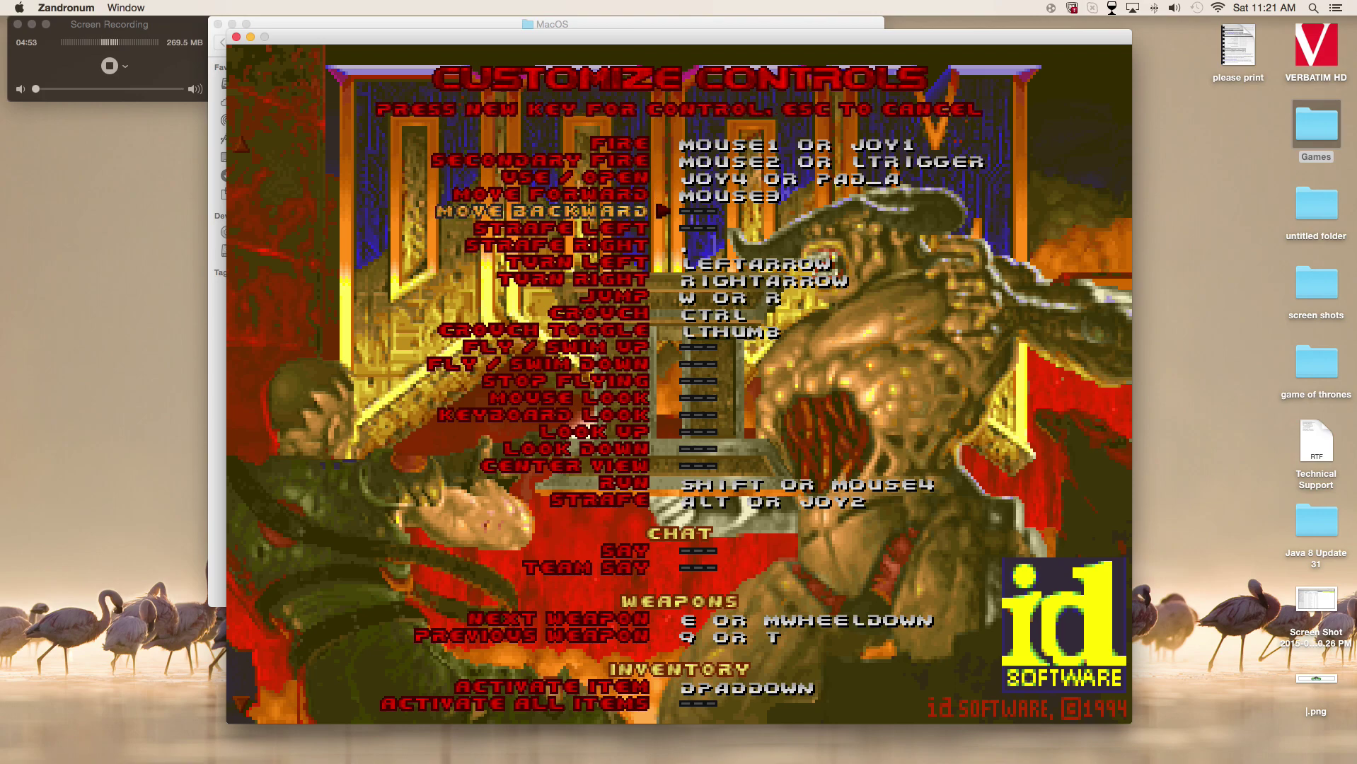
pyautogui.press('s')
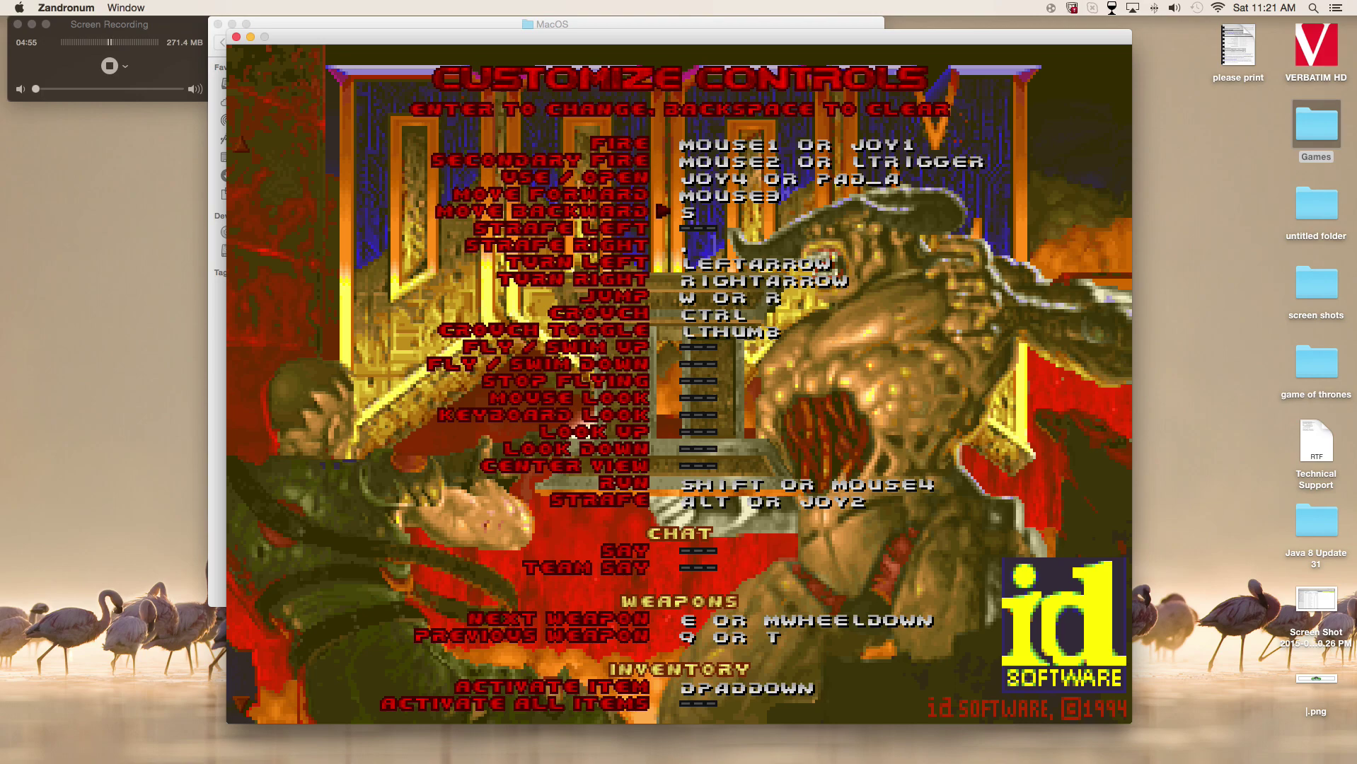
pyautogui.press('Down')
pyautogui.press('Return')
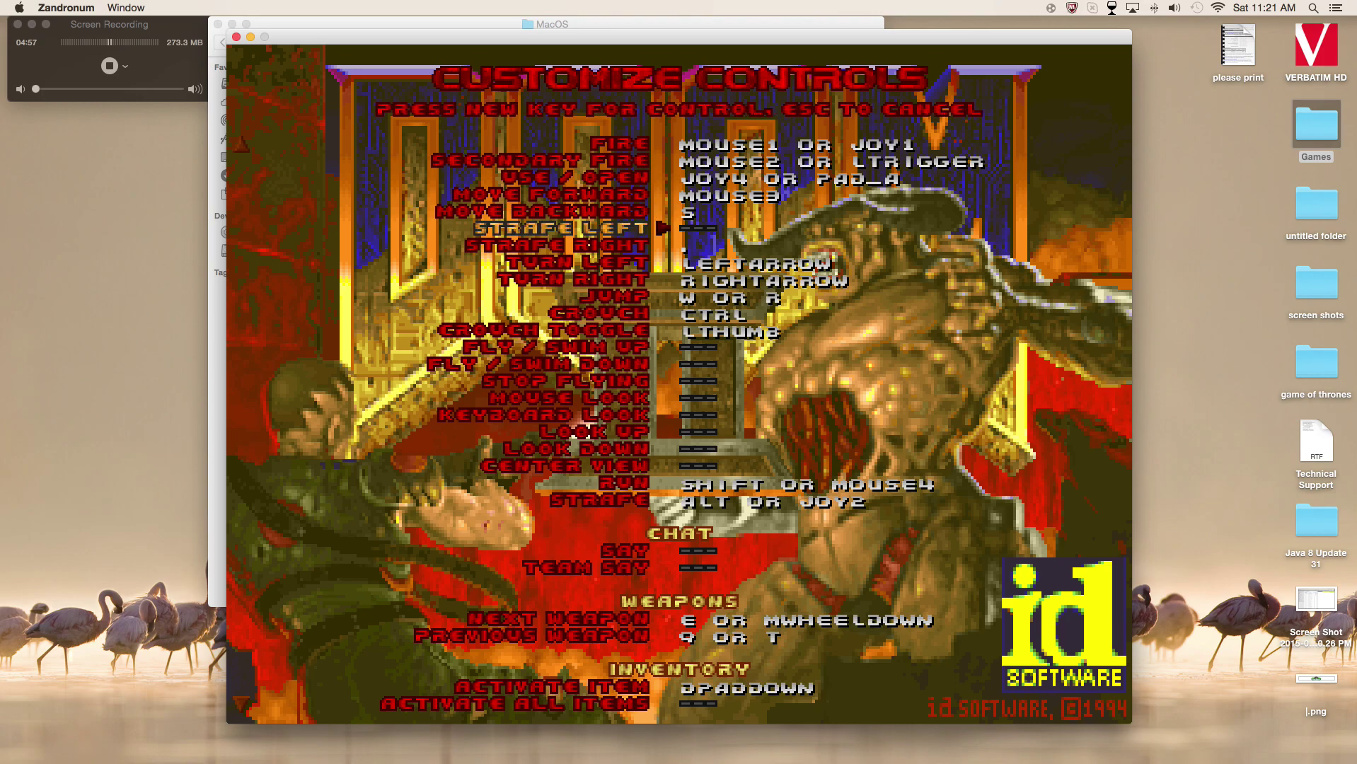
pyautogui.press('a')
# Step: Add D to Strafe Right, then leave the controls list for the main menu
pyautogui.press('Down')
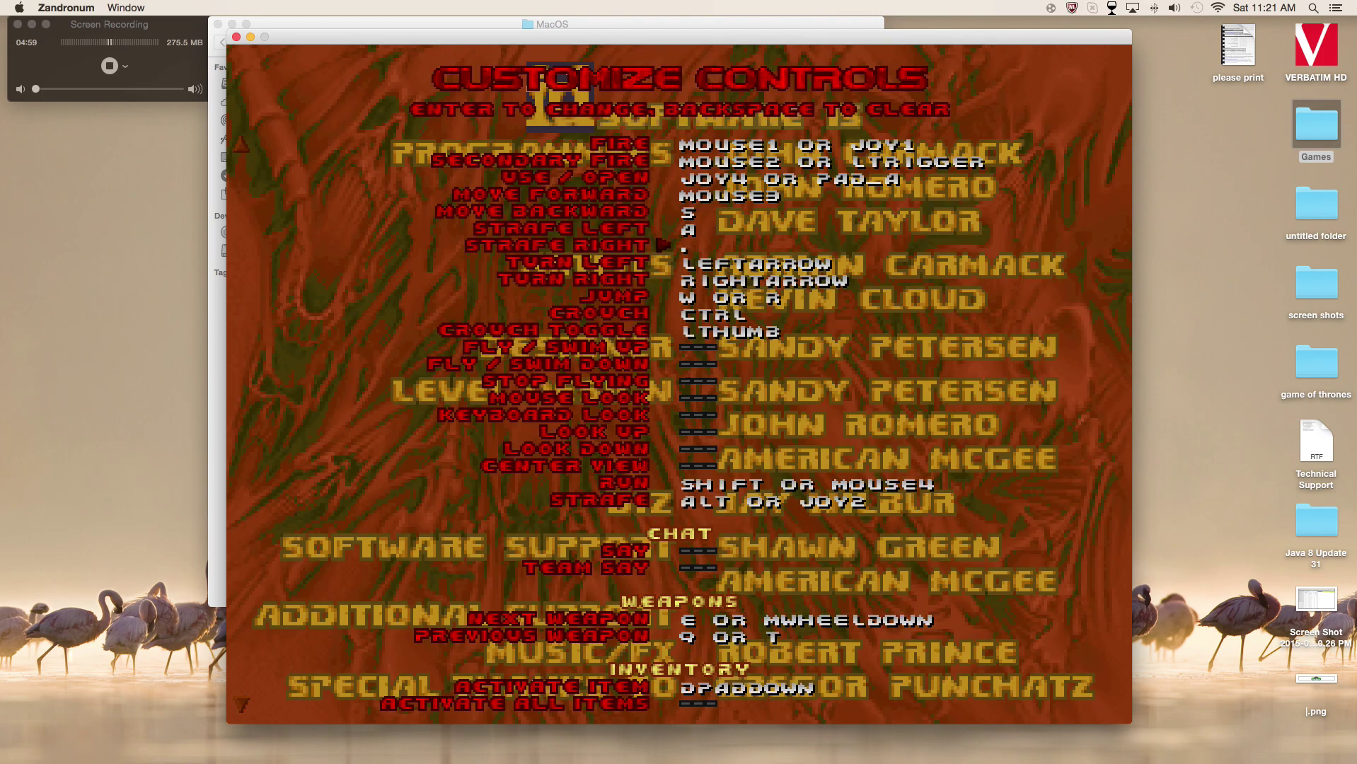
pyautogui.press('Return')
pyautogui.press('d')
pyautogui.press('Down')
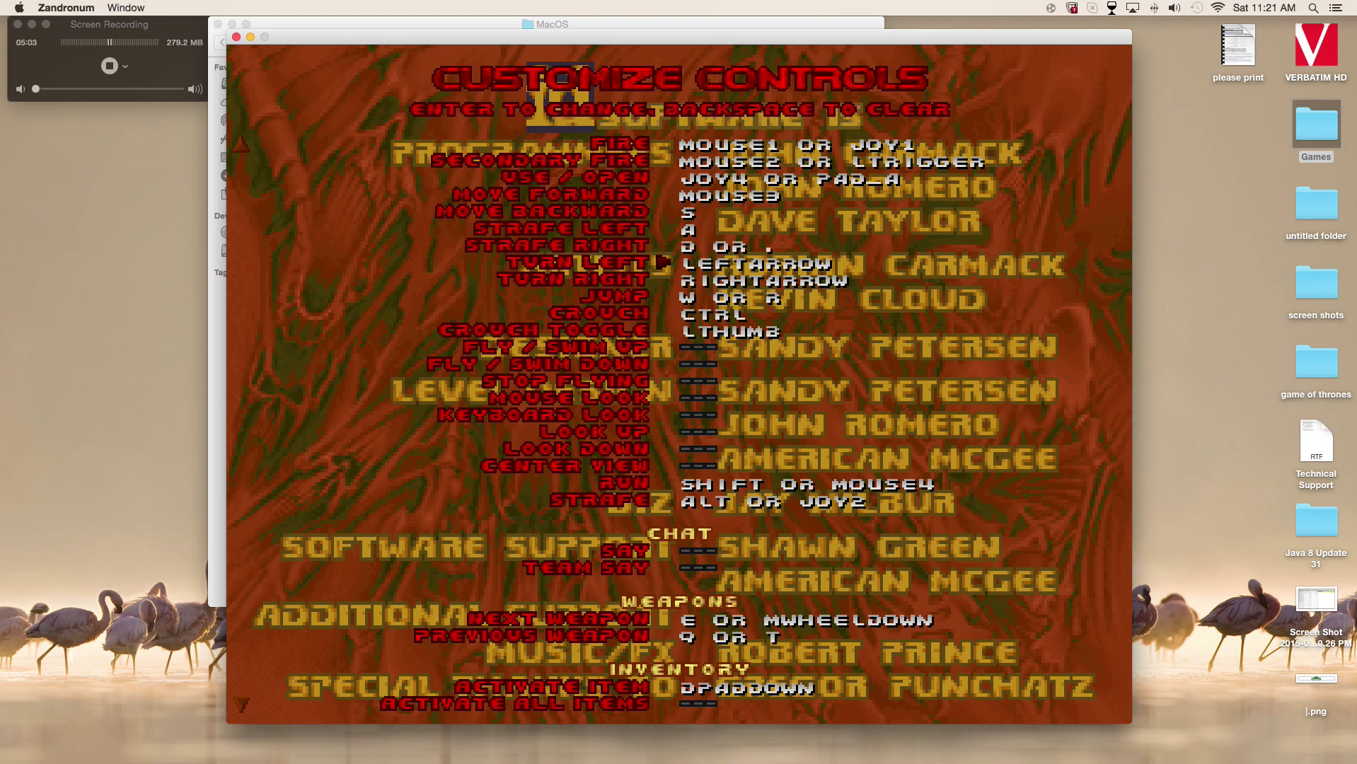
pyautogui.press('Down')
pyautogui.press('Up')
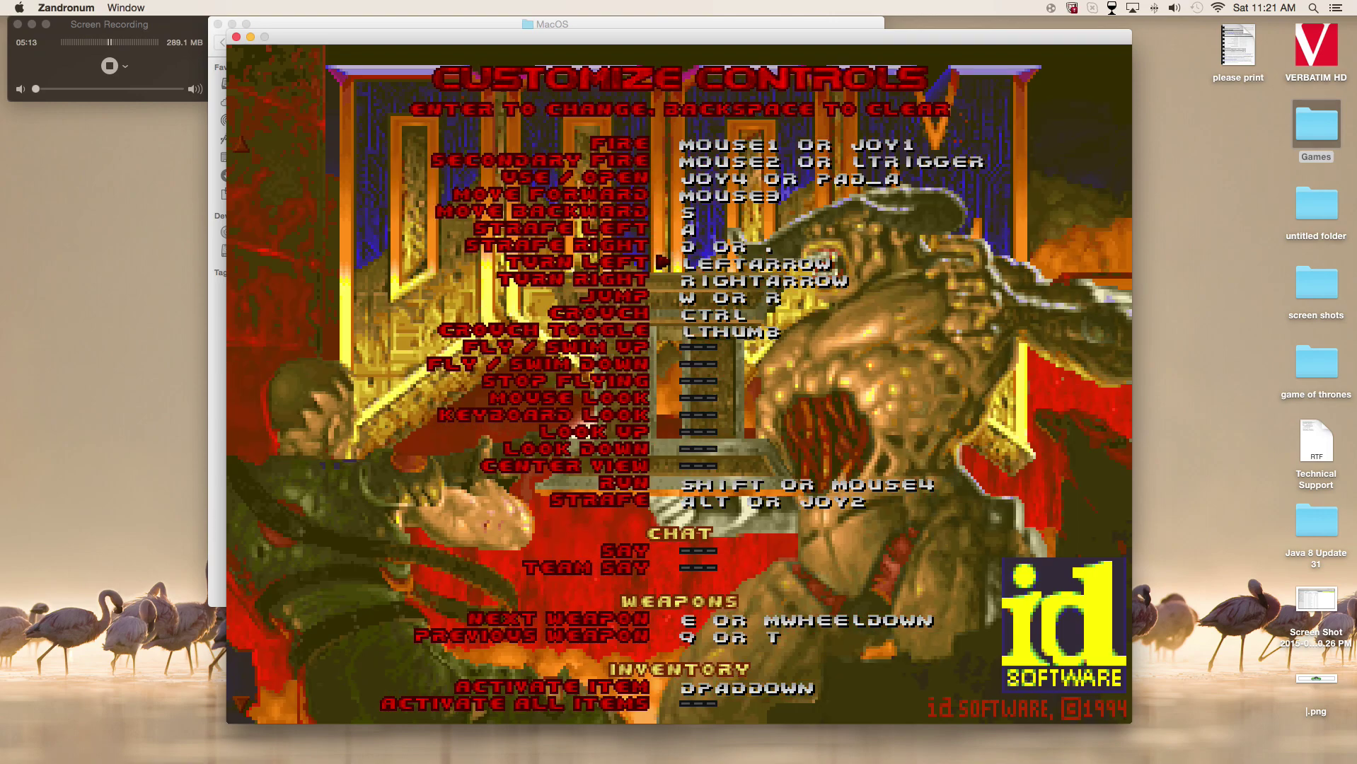
pyautogui.press('Escape')
pyautogui.press('Escape')
# Step: Start a new game with the Modern class on Hurt Me Plenty
pyautogui.press('Up')
pyautogui.press('Up')
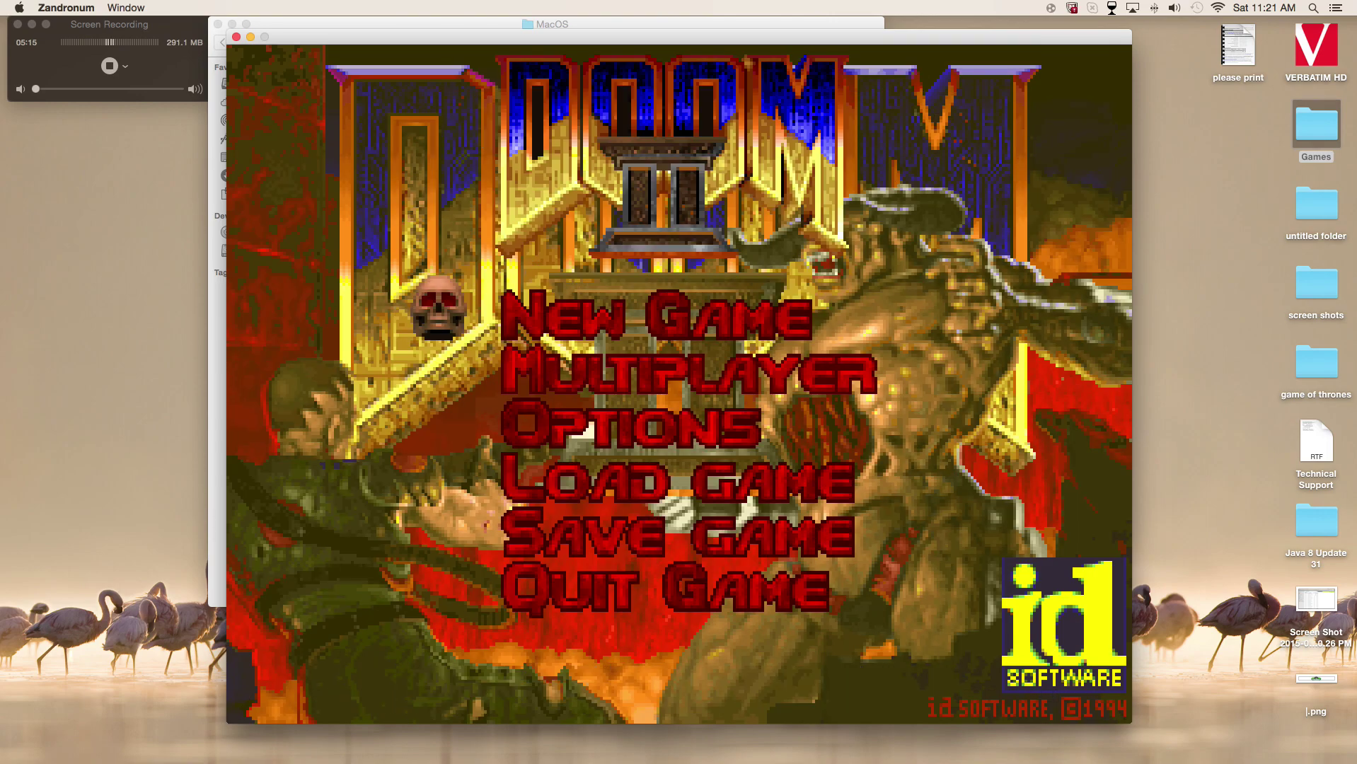
pyautogui.press('Return')
pyautogui.press('Down')
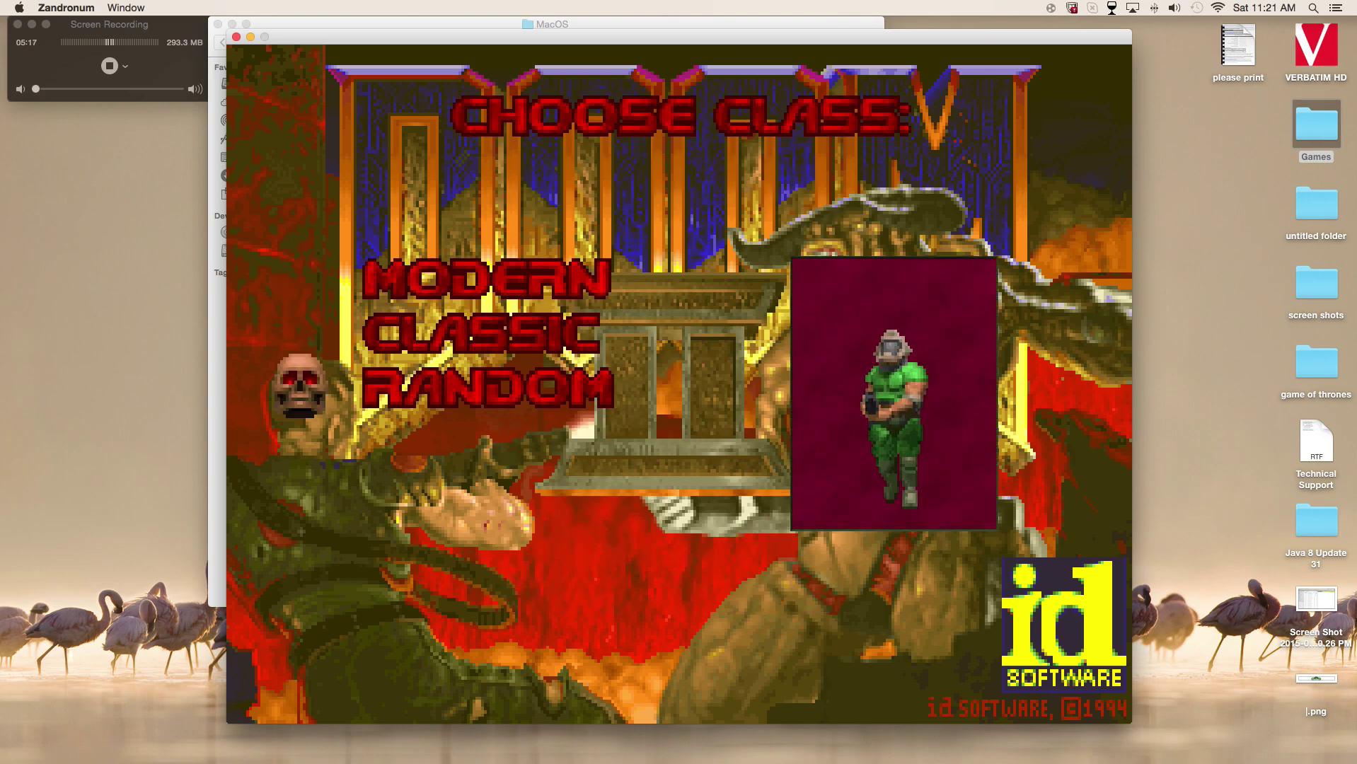
pyautogui.press('Up')
pyautogui.press('Up')
pyautogui.press('Return')
pyautogui.press('Down')
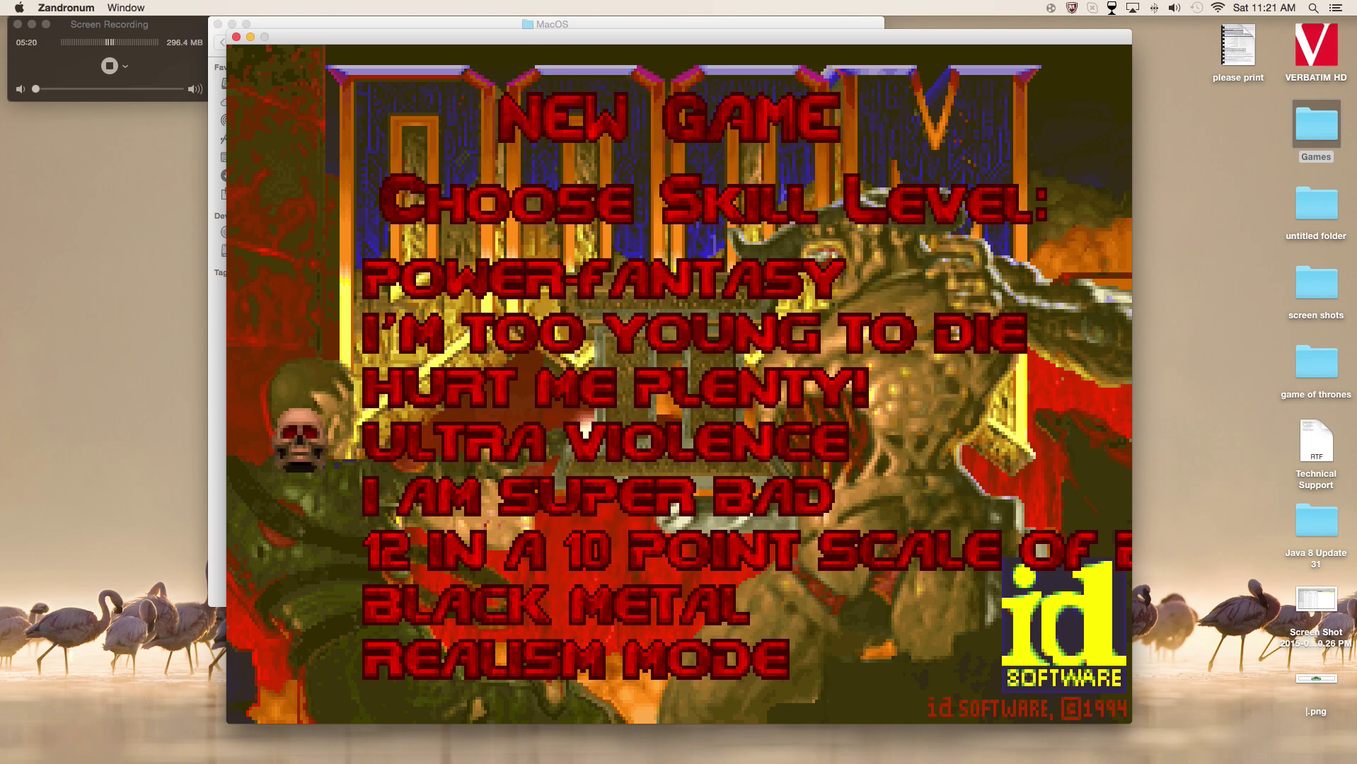
pyautogui.press('Up')
pyautogui.press('Down')
pyautogui.press('Down')
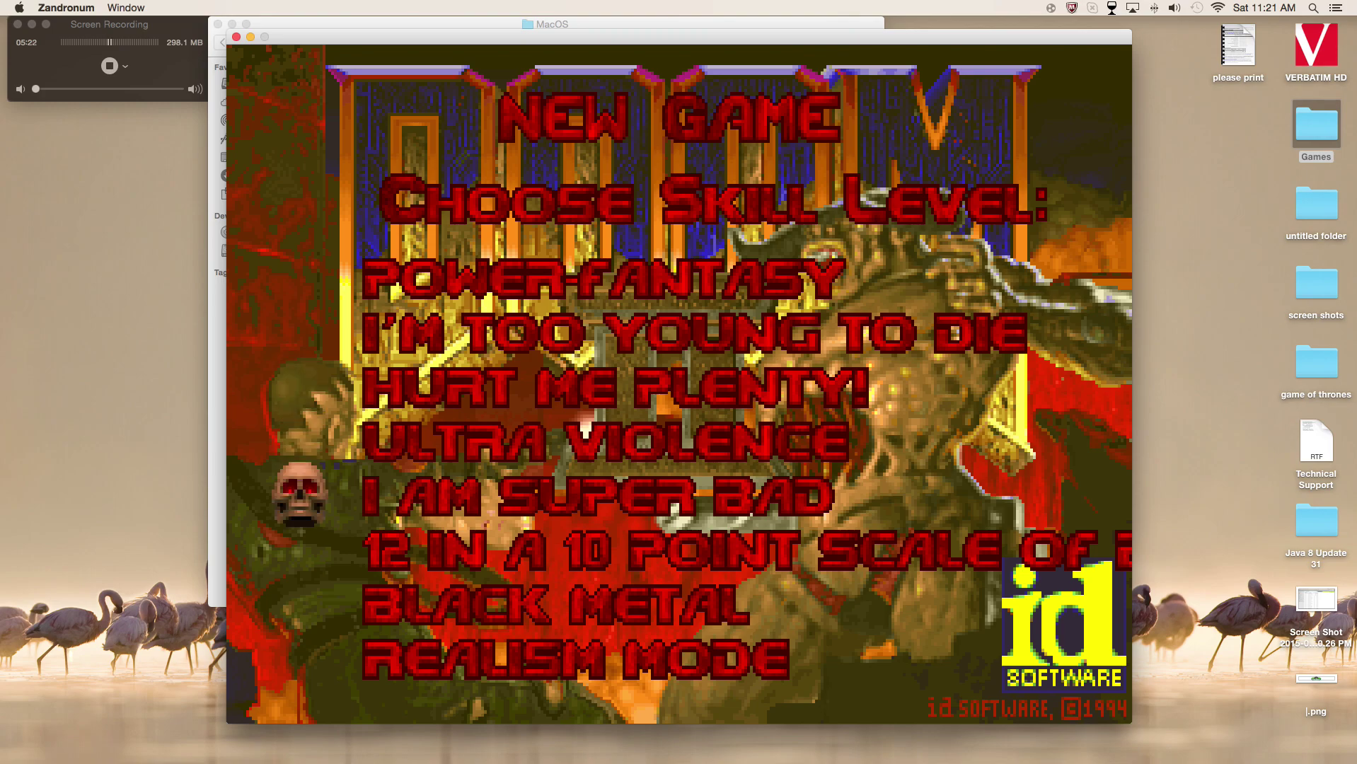
pyautogui.press('Up')
pyautogui.press('Up')
pyautogui.press('Return')
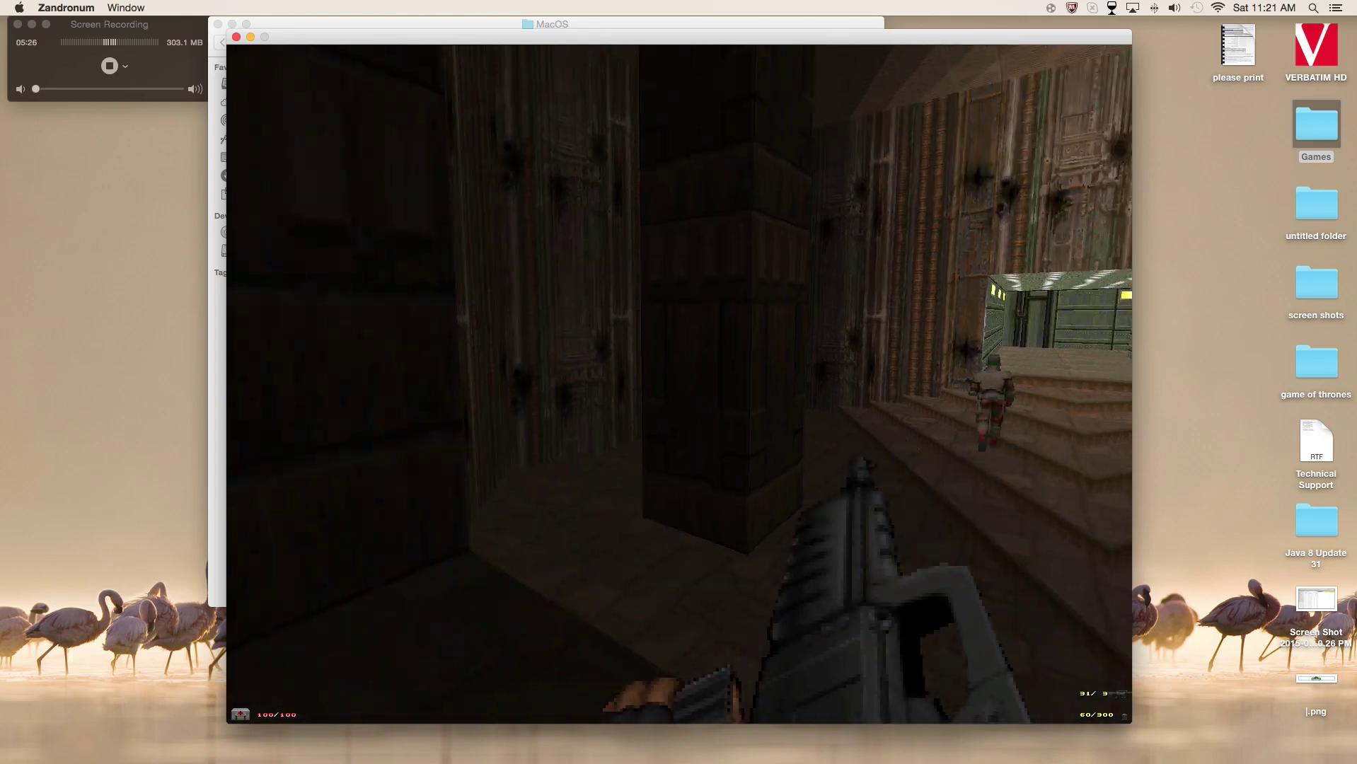
# Step: Walk toward the lit window in the first area, then bring up the main menu
pyautogui.press('Up')
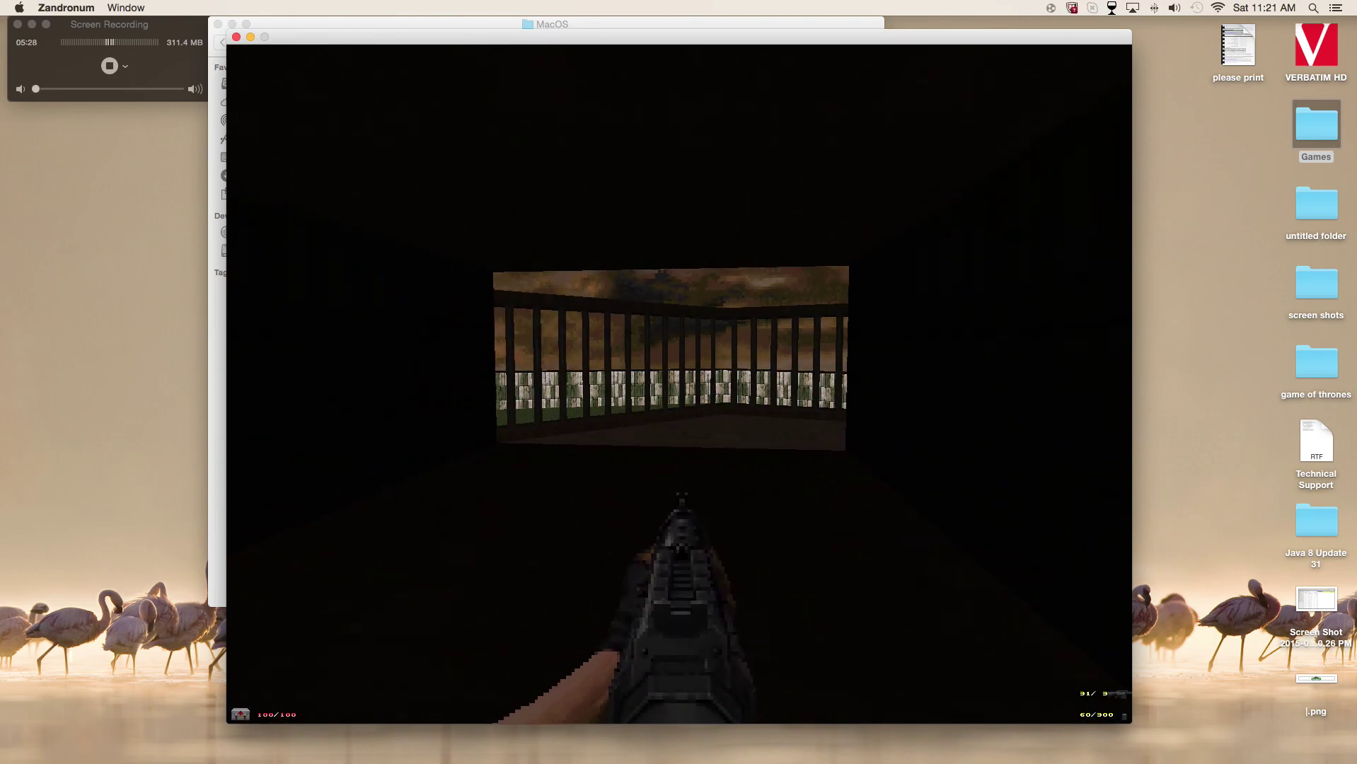
pyautogui.press('Down')
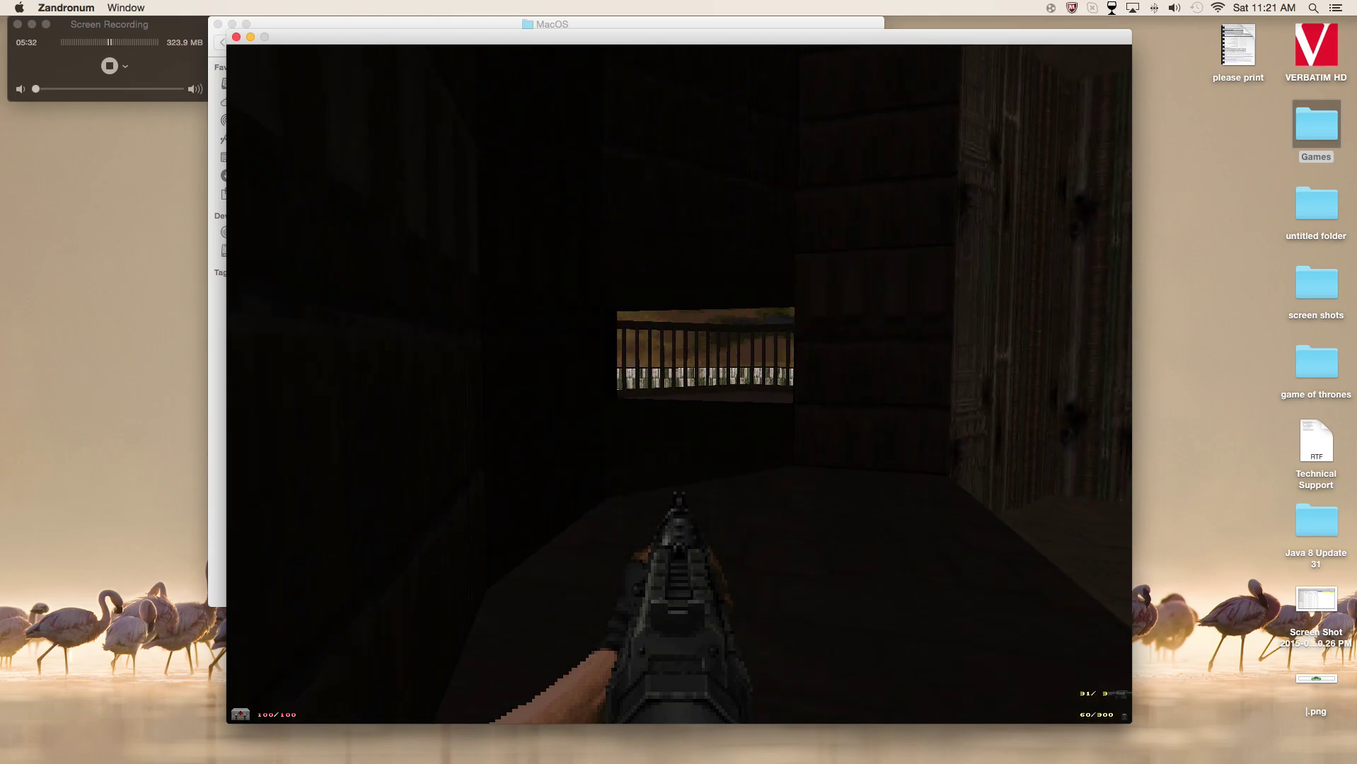
pyautogui.press('Up')
pyautogui.press('Right')
pyautogui.press('Left')
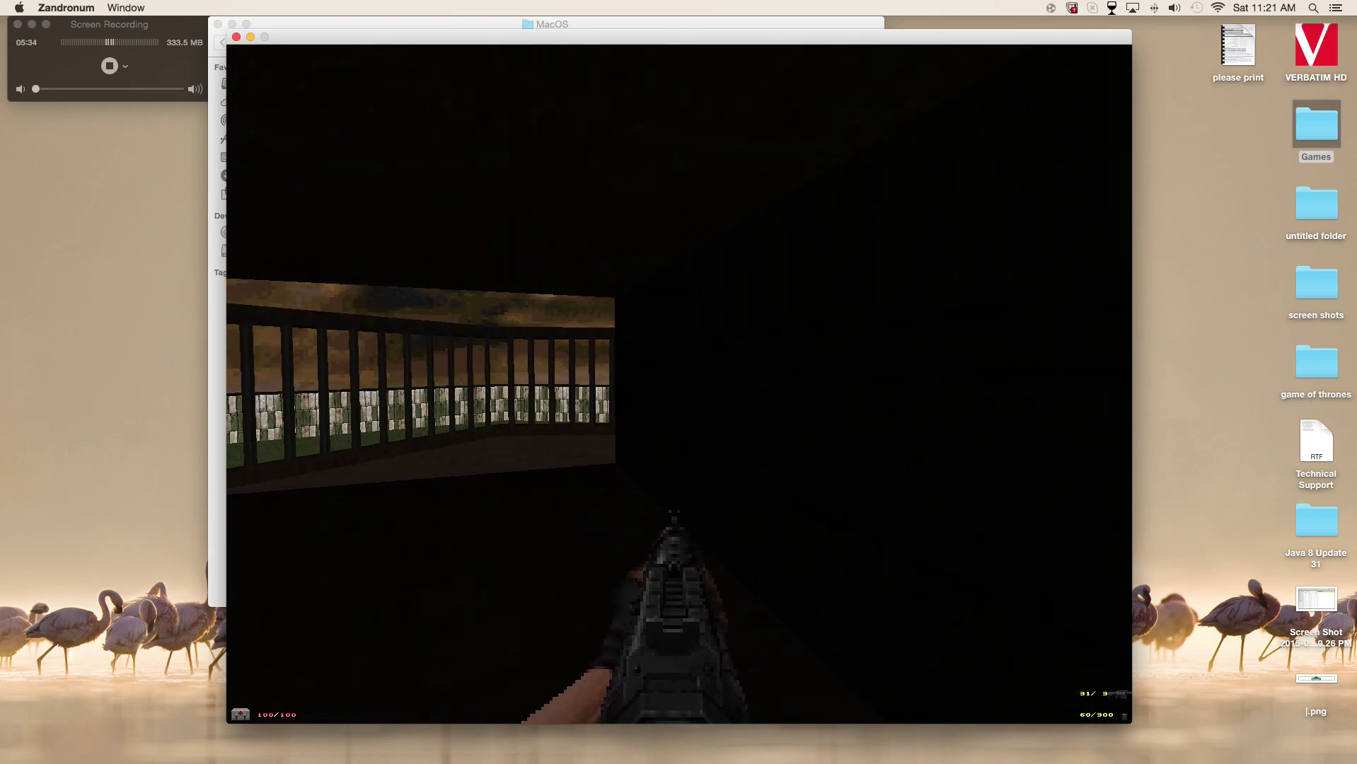
pyautogui.press('Up')
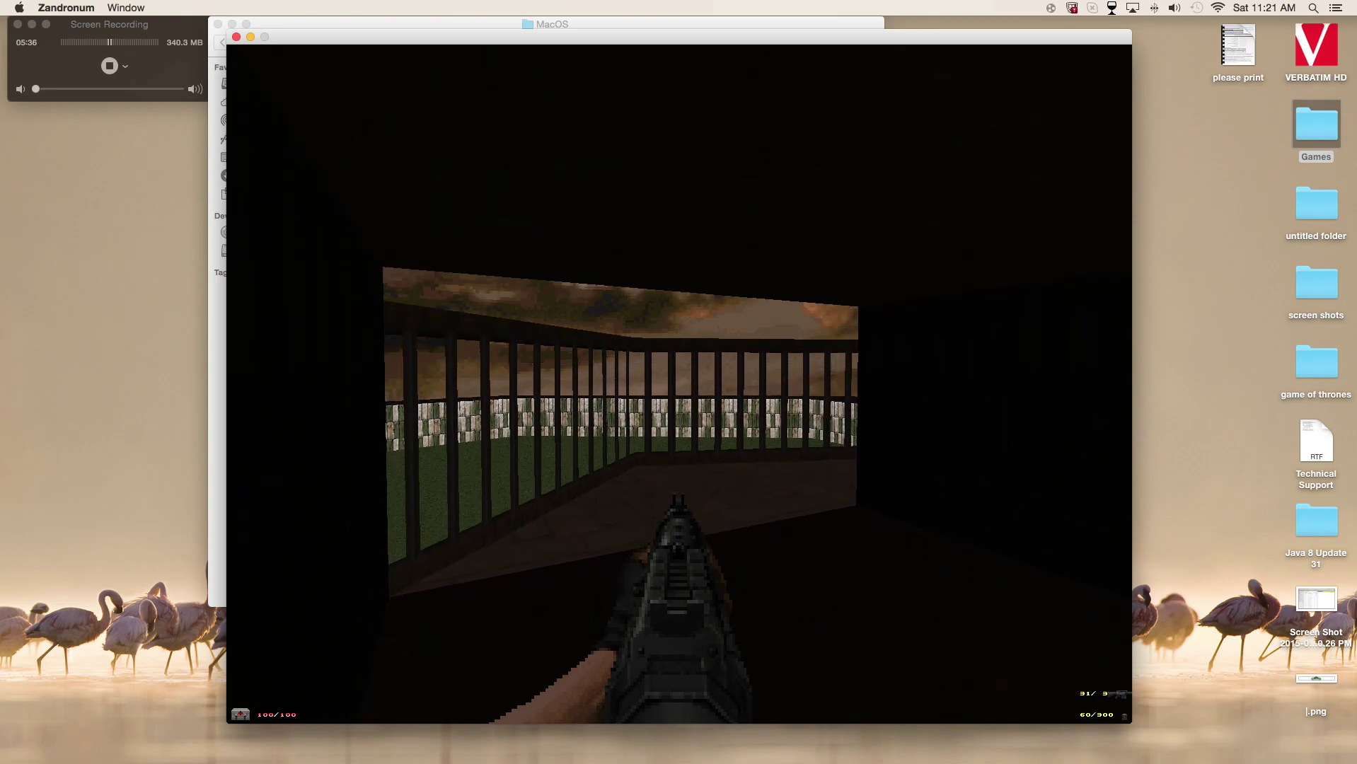
pyautogui.press('Escape')
pyautogui.press('Up')
pyautogui.press('Up')
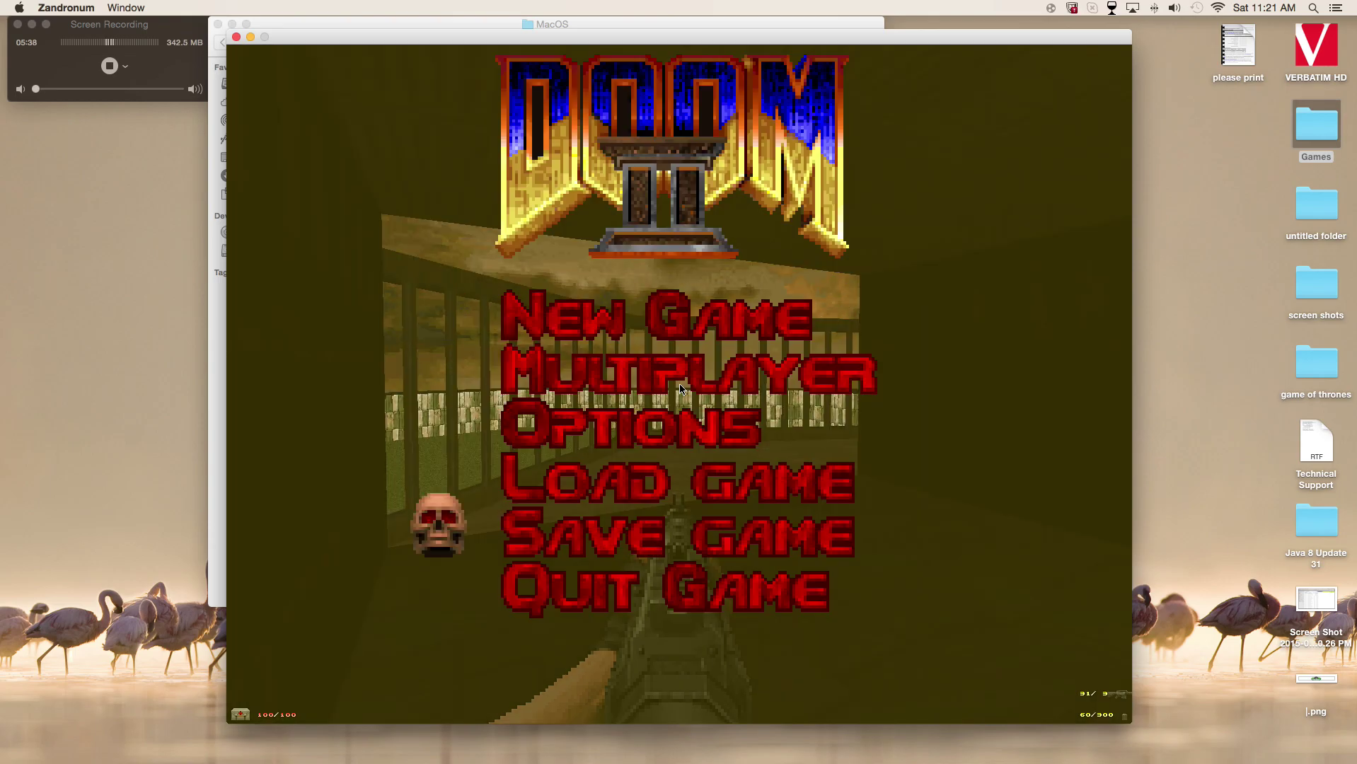
# Step: In Customize Controls, bind A to Turn Left and D to Turn Right
pyautogui.press('Up')
pyautogui.press('Up')
pyautogui.press('Return')
pyautogui.press('Return')
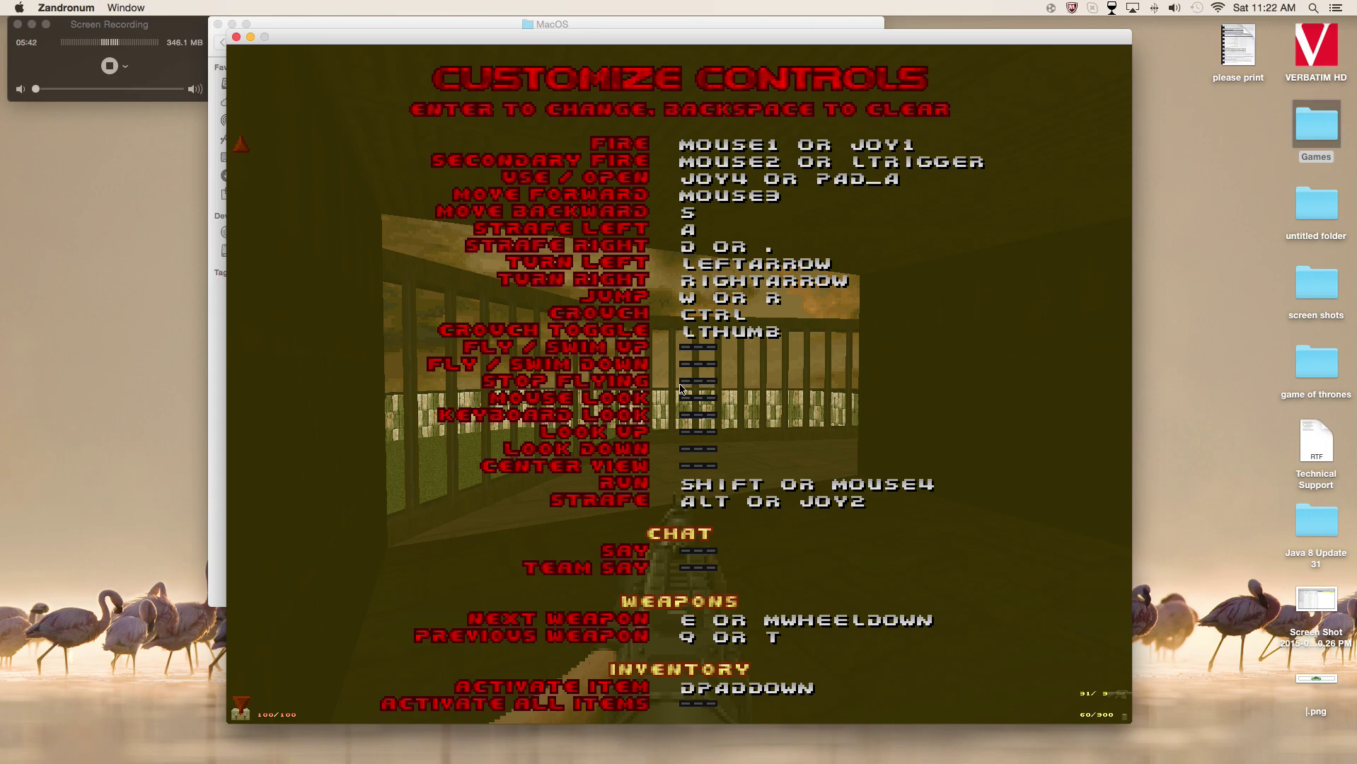
pyautogui.press('Return')
pyautogui.press('a')
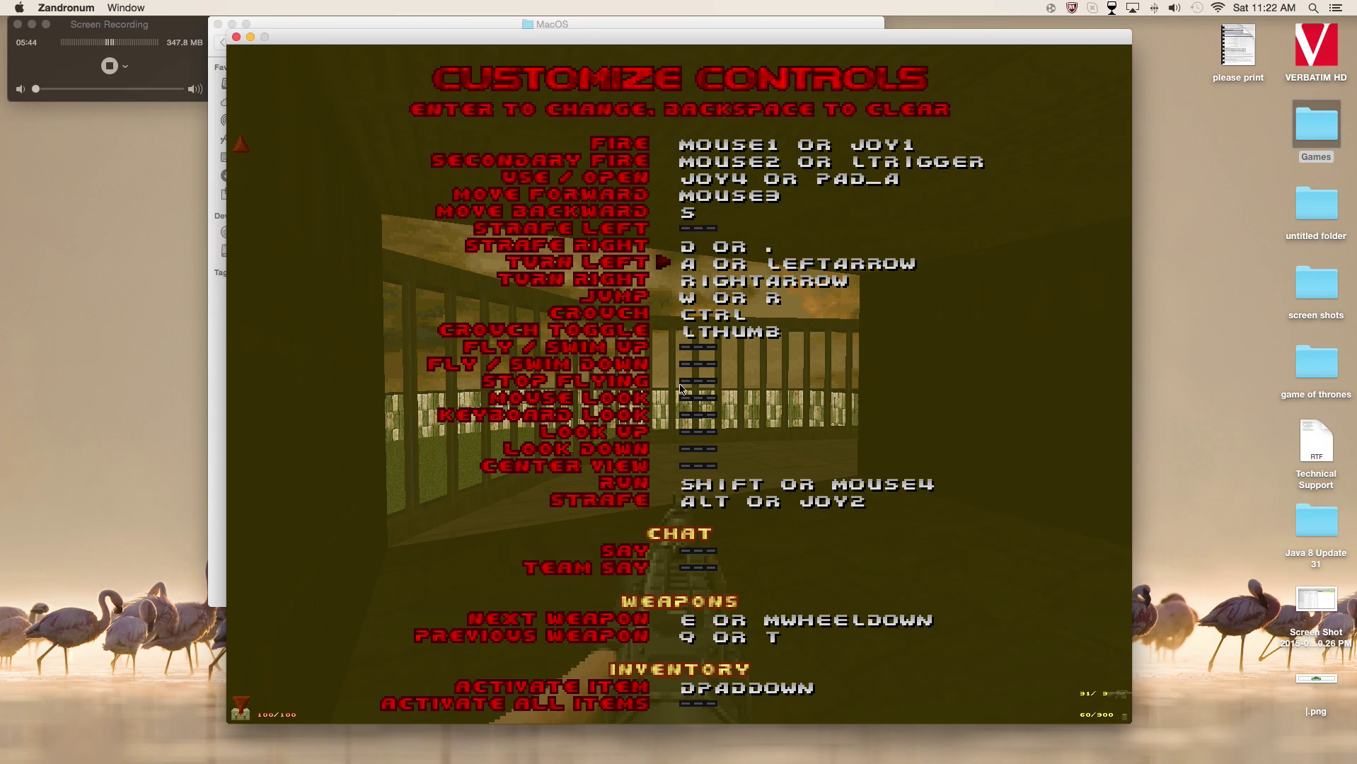
pyautogui.press('Down')
pyautogui.press('Return')
pyautogui.press('d')
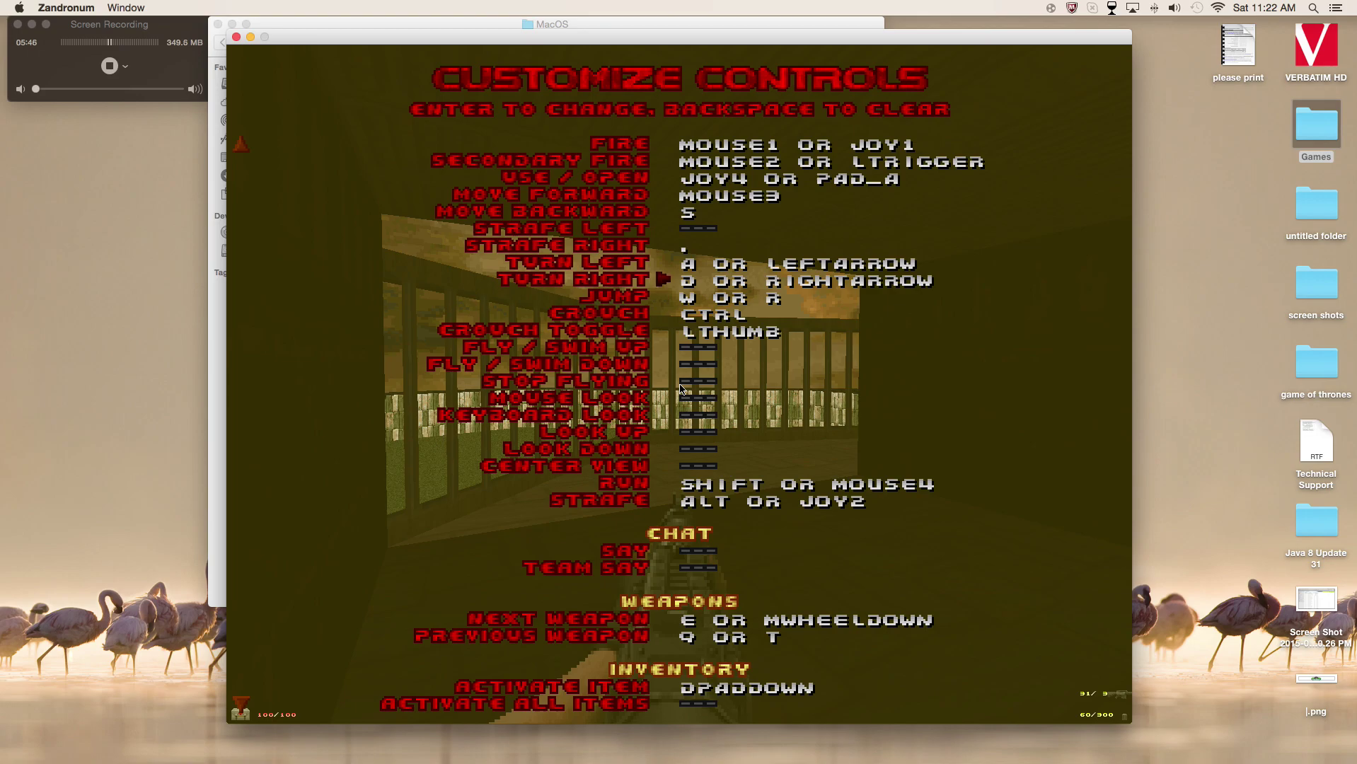
# Step: Press S on the Jump action, clearing S from Move Backward, then leave the controls list
pyautogui.press('Up')
pyautogui.press('Up')
pyautogui.press('Up')
pyautogui.press('Down')
pyautogui.press('Down')
pyautogui.press('Down')
pyautogui.press('Return')
pyautogui.press('s')
pyautogui.press('Return')
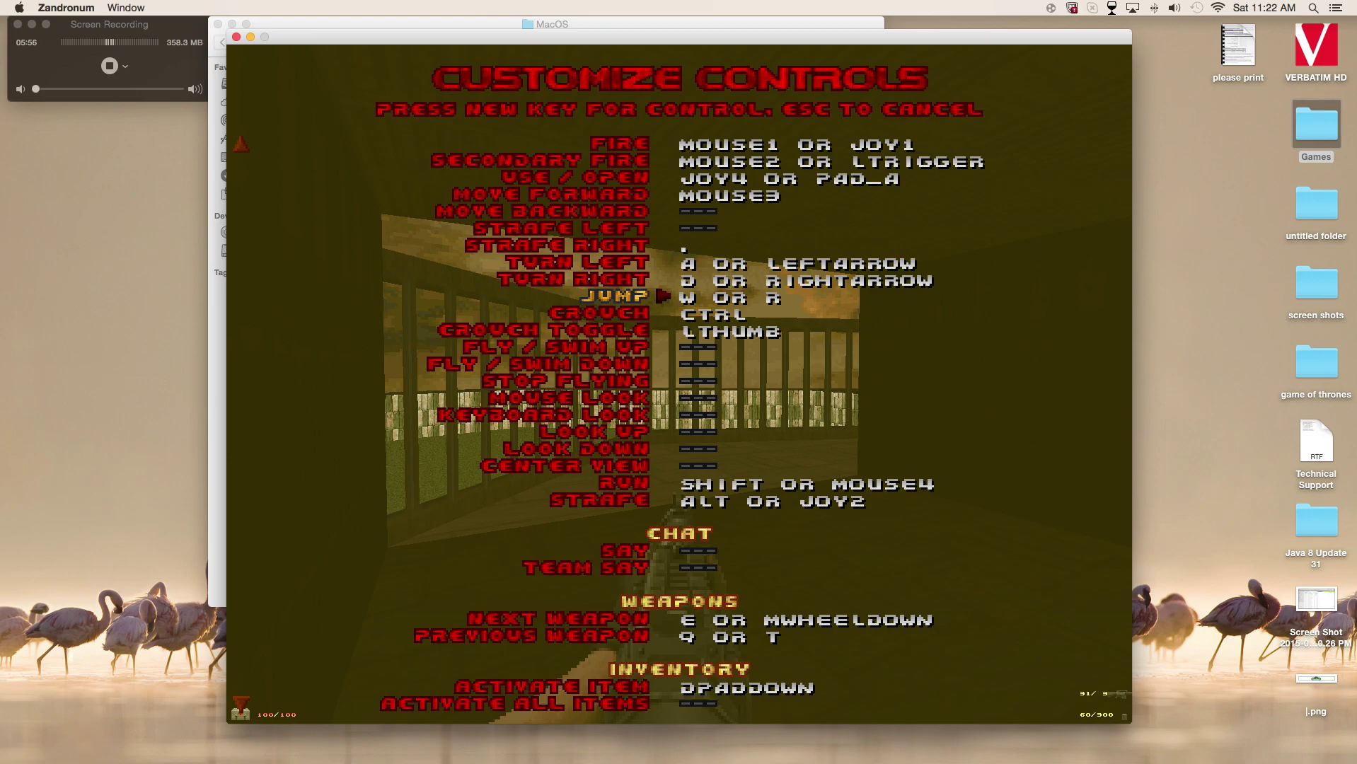
pyautogui.press('s')
pyautogui.press('Return')
pyautogui.press('s')
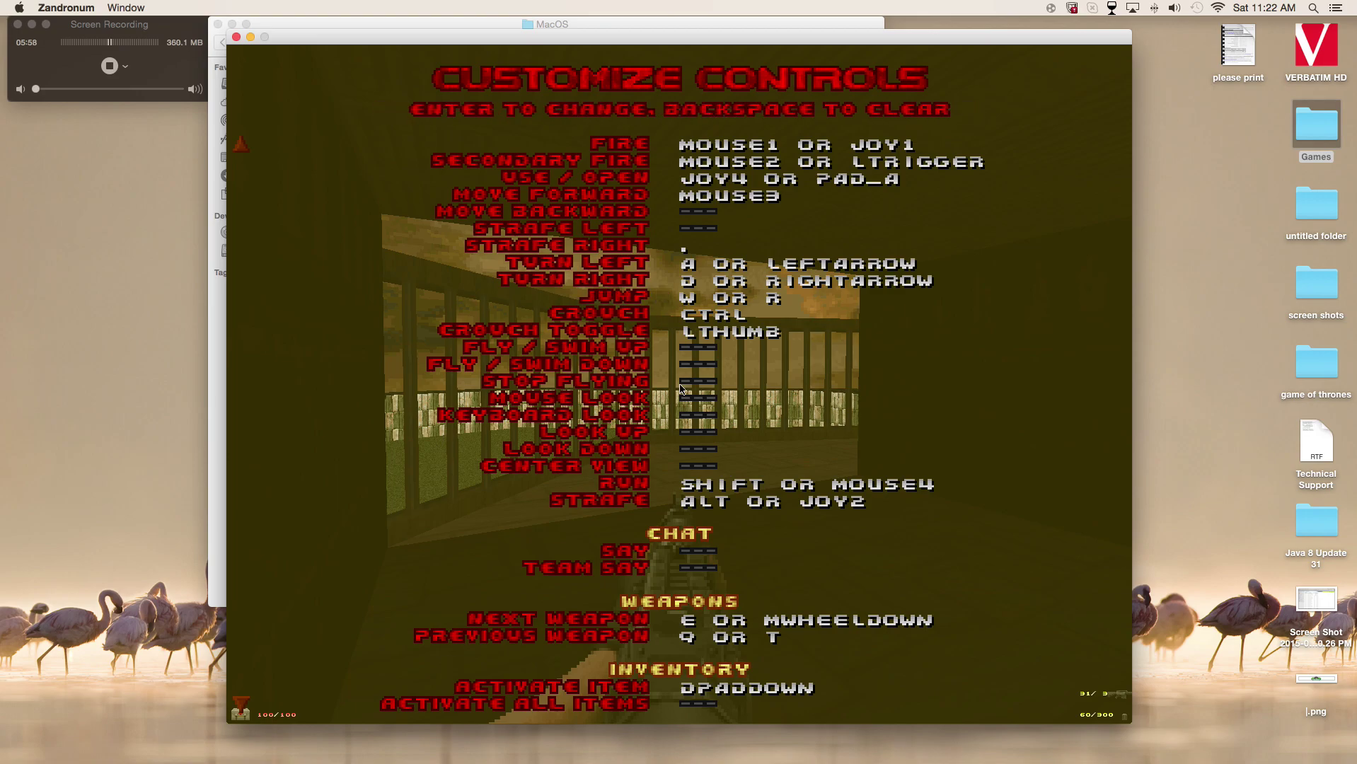
pyautogui.press('Escape')
pyautogui.press('Escape')
pyautogui.press('Escape')
# Step: Resume the level and test turning left and right with the new bindings
pyautogui.press('F2')
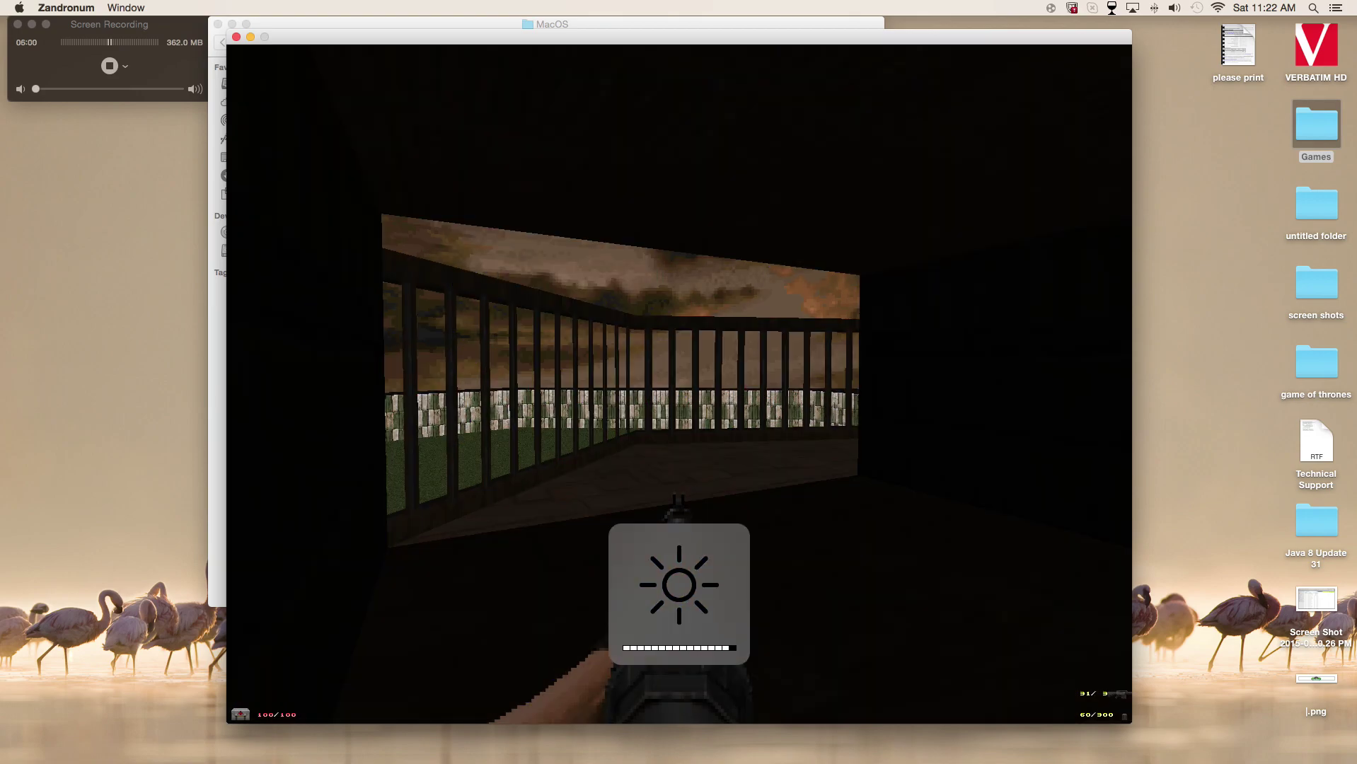
pyautogui.press('Left')
pyautogui.press('Right')
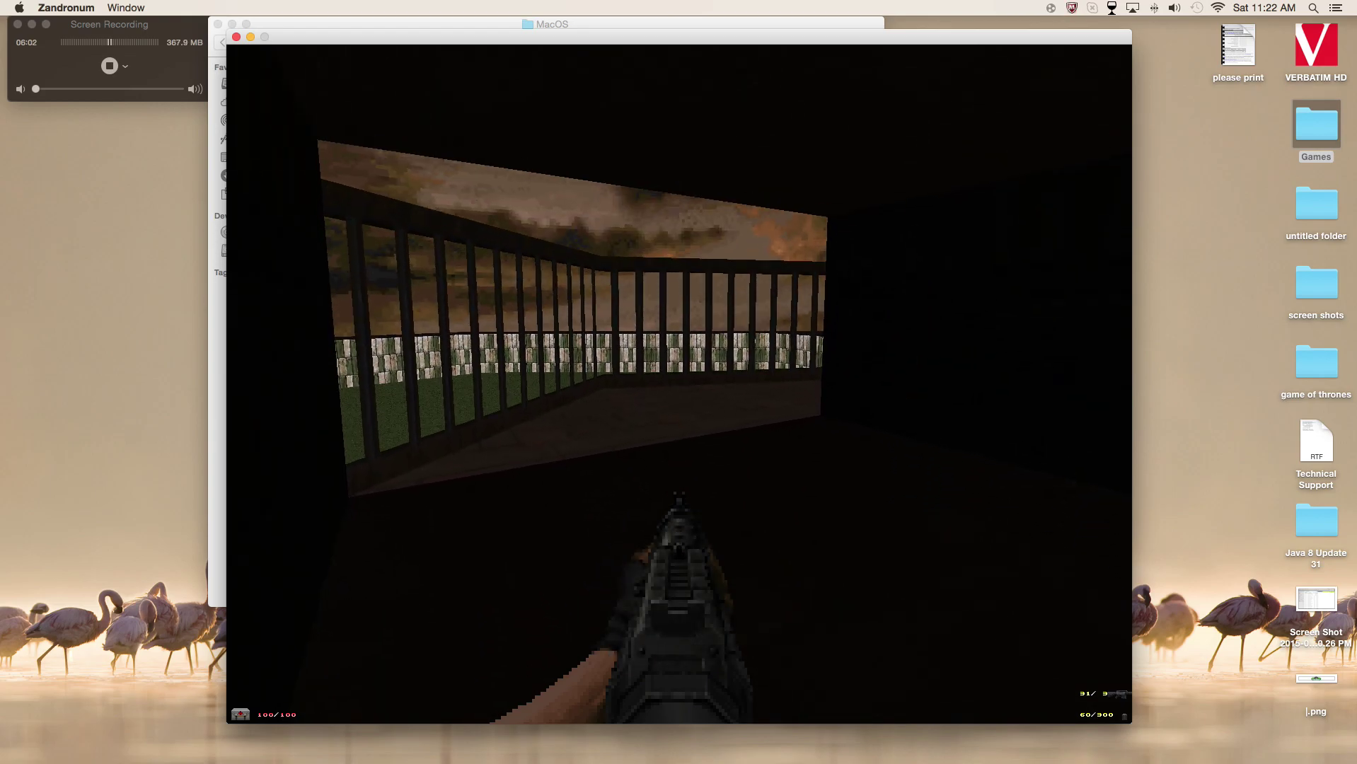
pyautogui.press('Left')
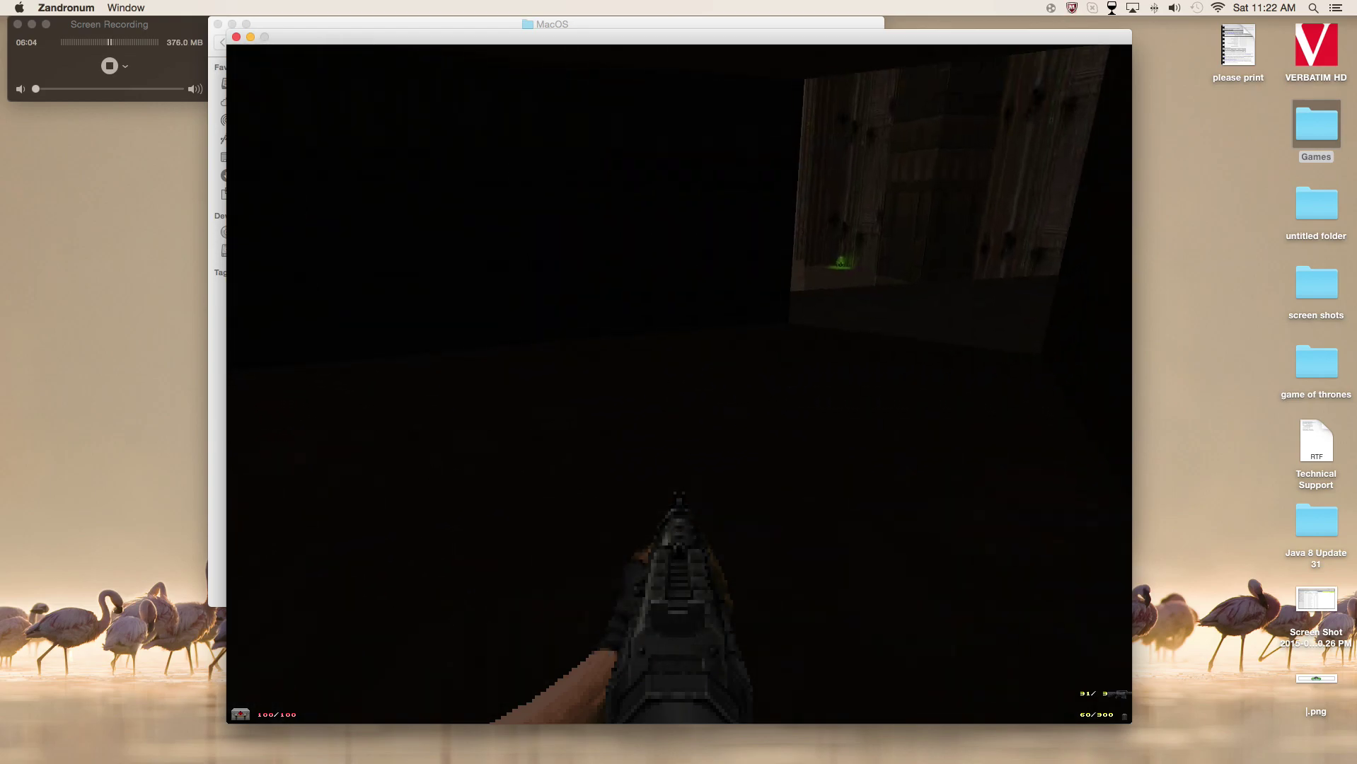
pyautogui.press('Right')
pyautogui.press('Left')
pyautogui.press('Right')
pyautogui.press('Left')
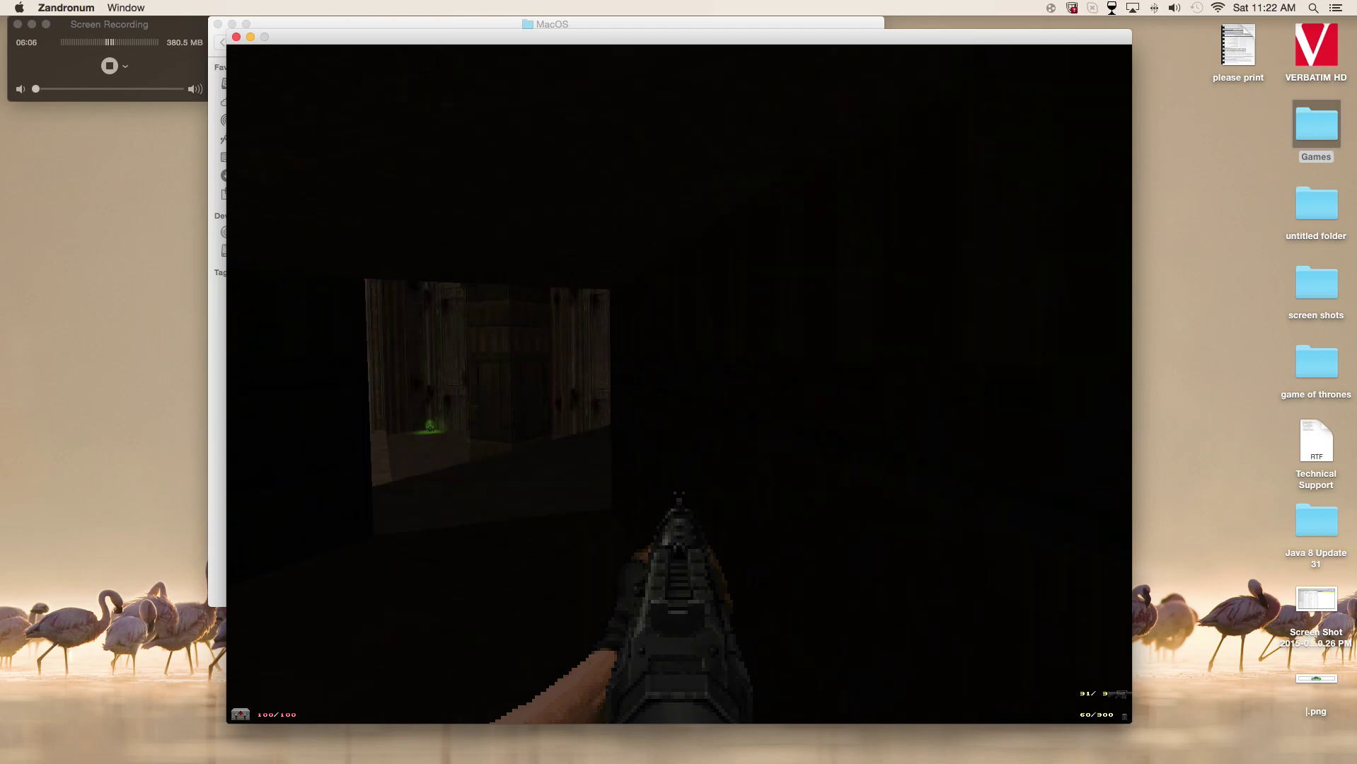
pyautogui.press('Right')
pyautogui.press('Left')
# Step: Reopen Customize Controls and cancel each Jump rebind, keeping it on W or R
pyautogui.press('Escape')
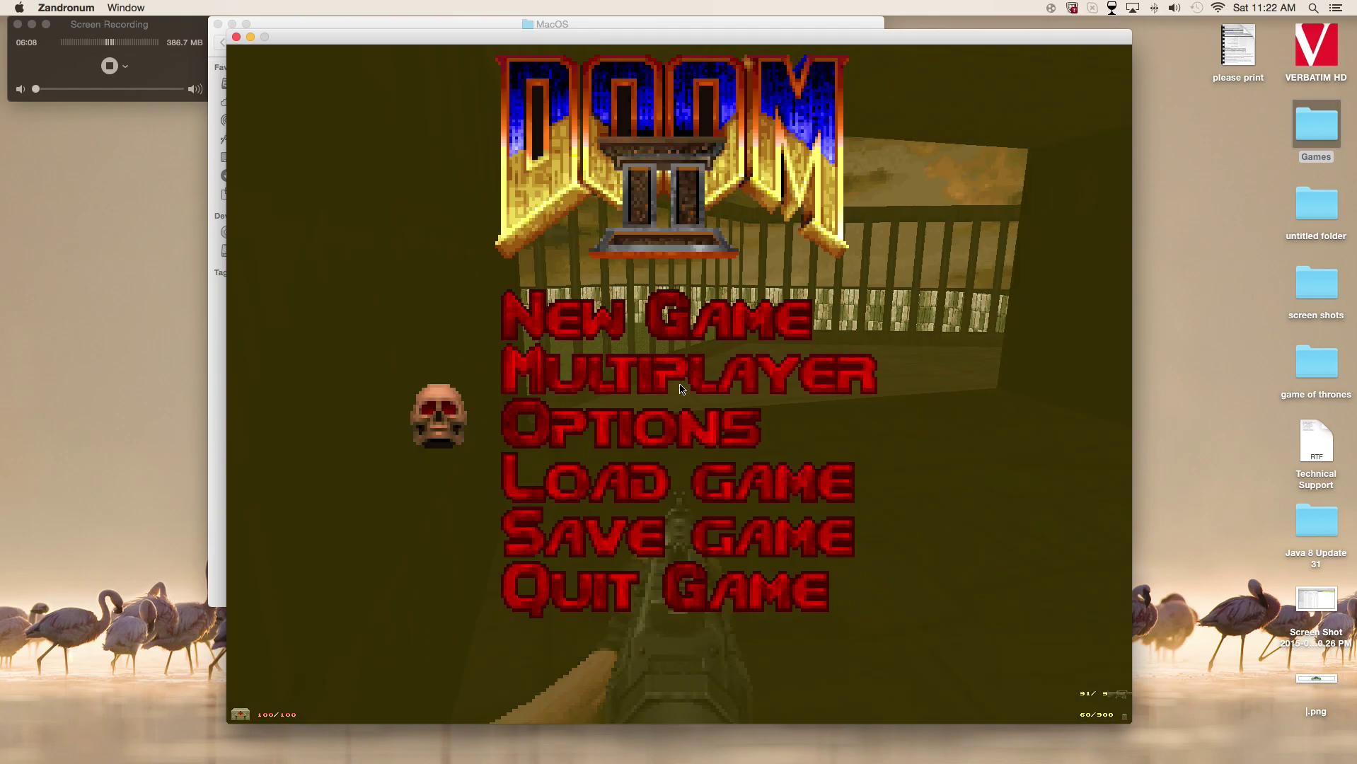
pyautogui.press('Return')
pyautogui.press('Return')
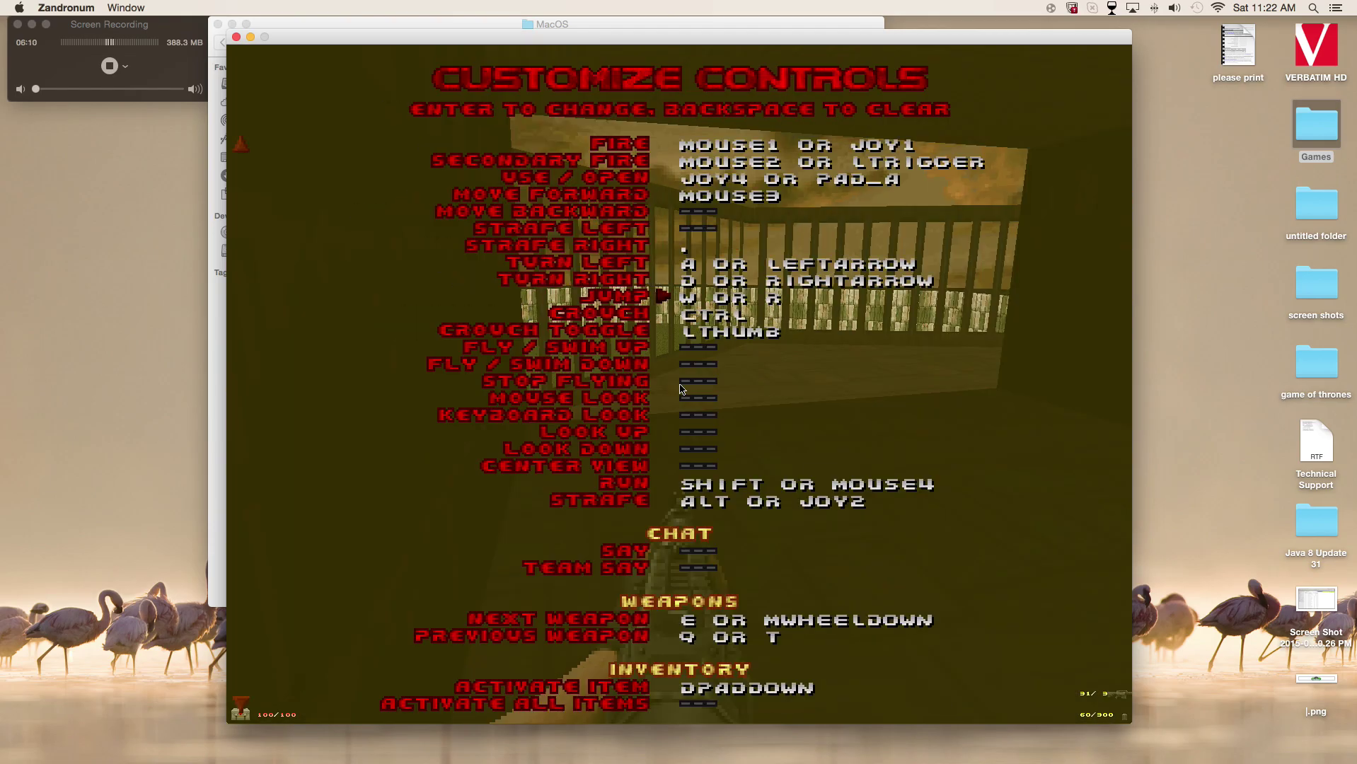
pyautogui.press('Return')
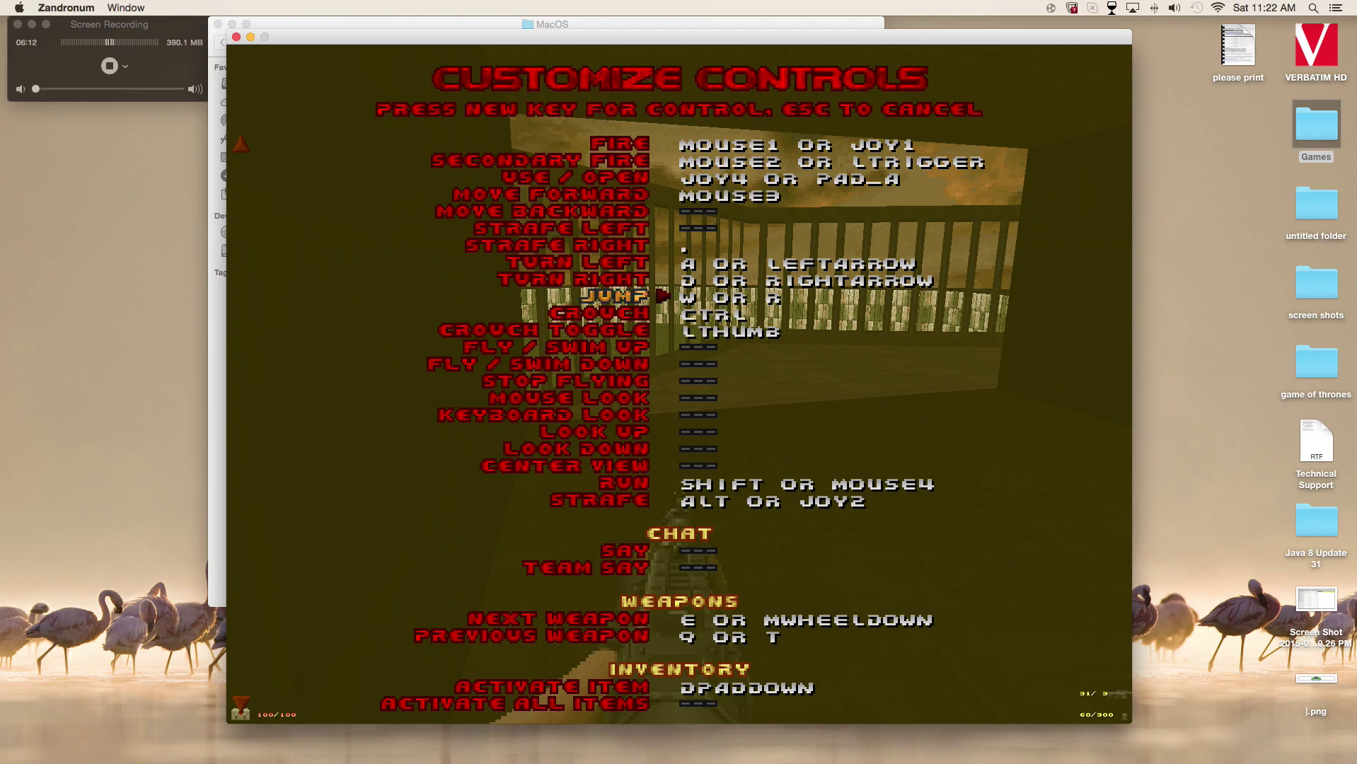
pyautogui.press('Escape')
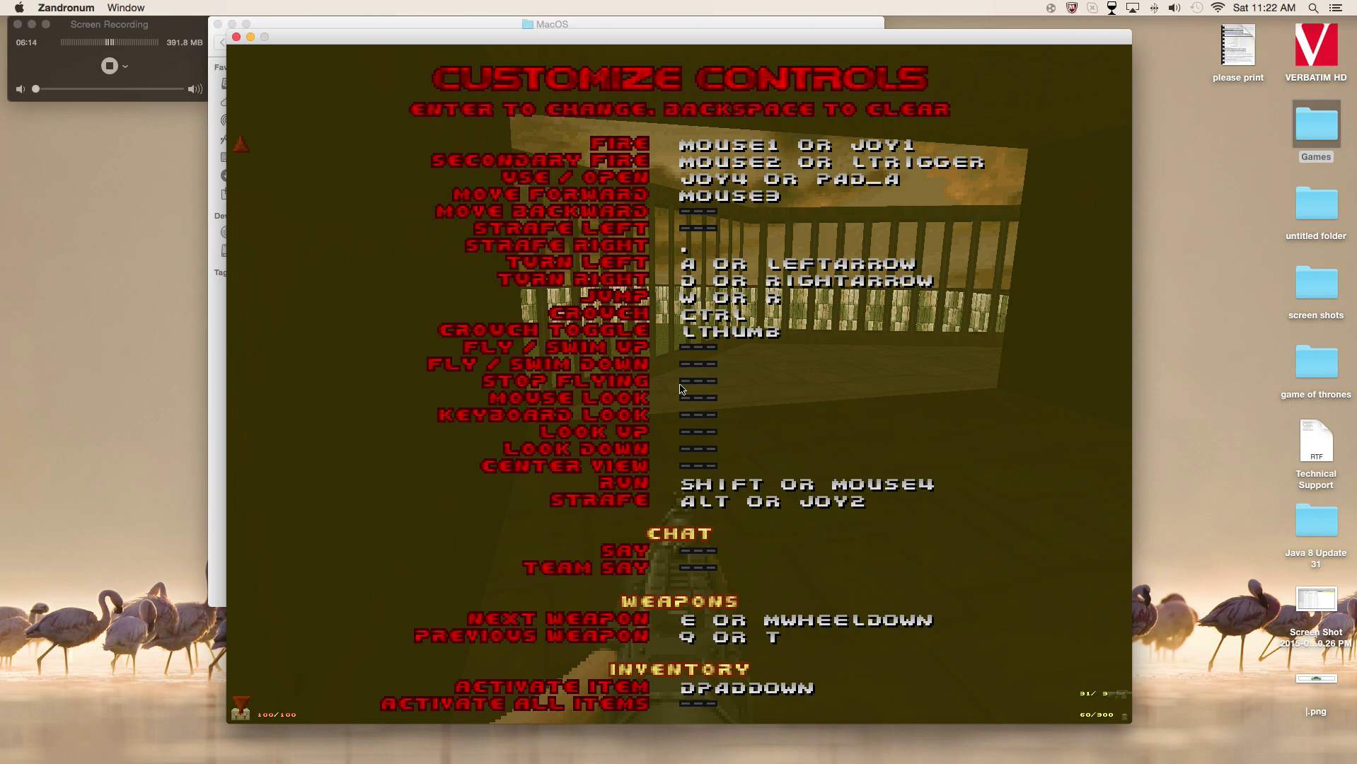
pyautogui.press('Return')
pyautogui.press('Escape')
pyautogui.press('Return')
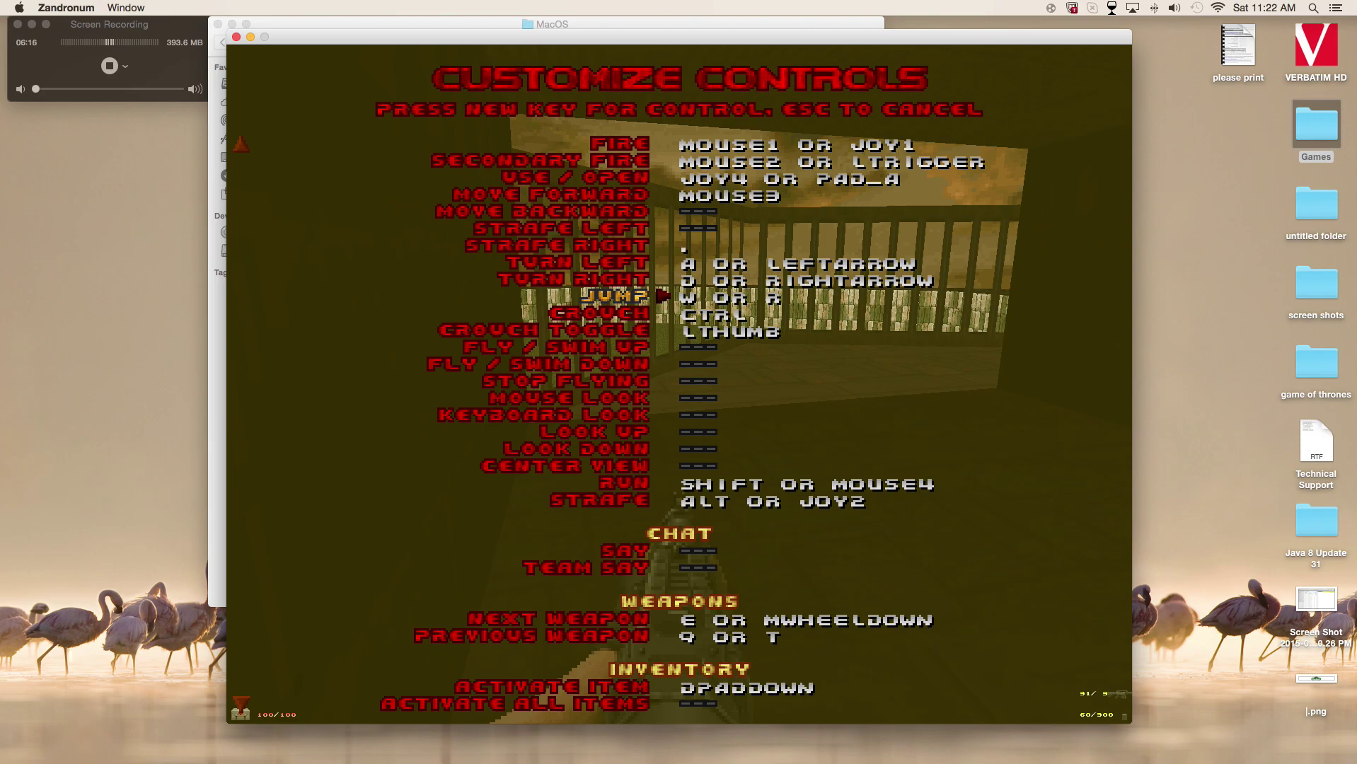
pyautogui.press('Escape')
pyautogui.press('Return')
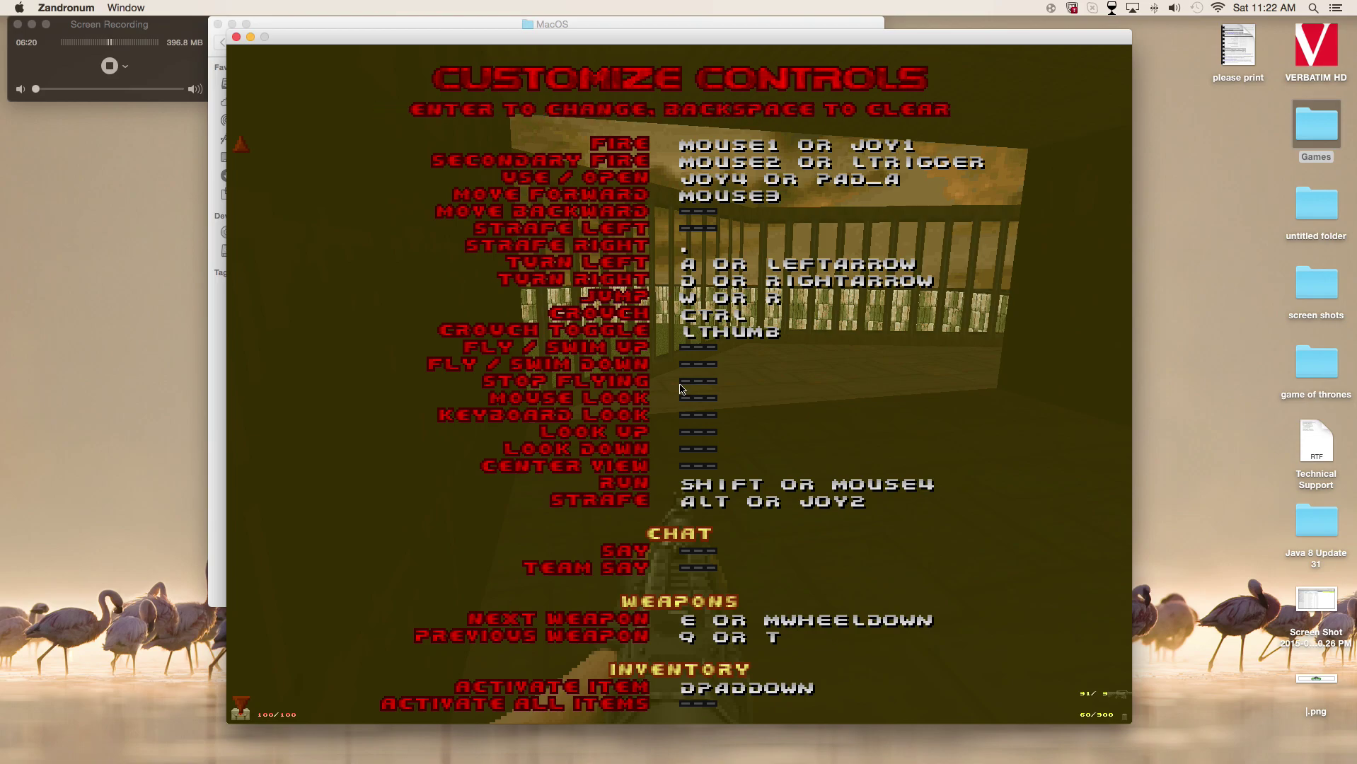
pyautogui.press('Escape')
pyautogui.press('Return')
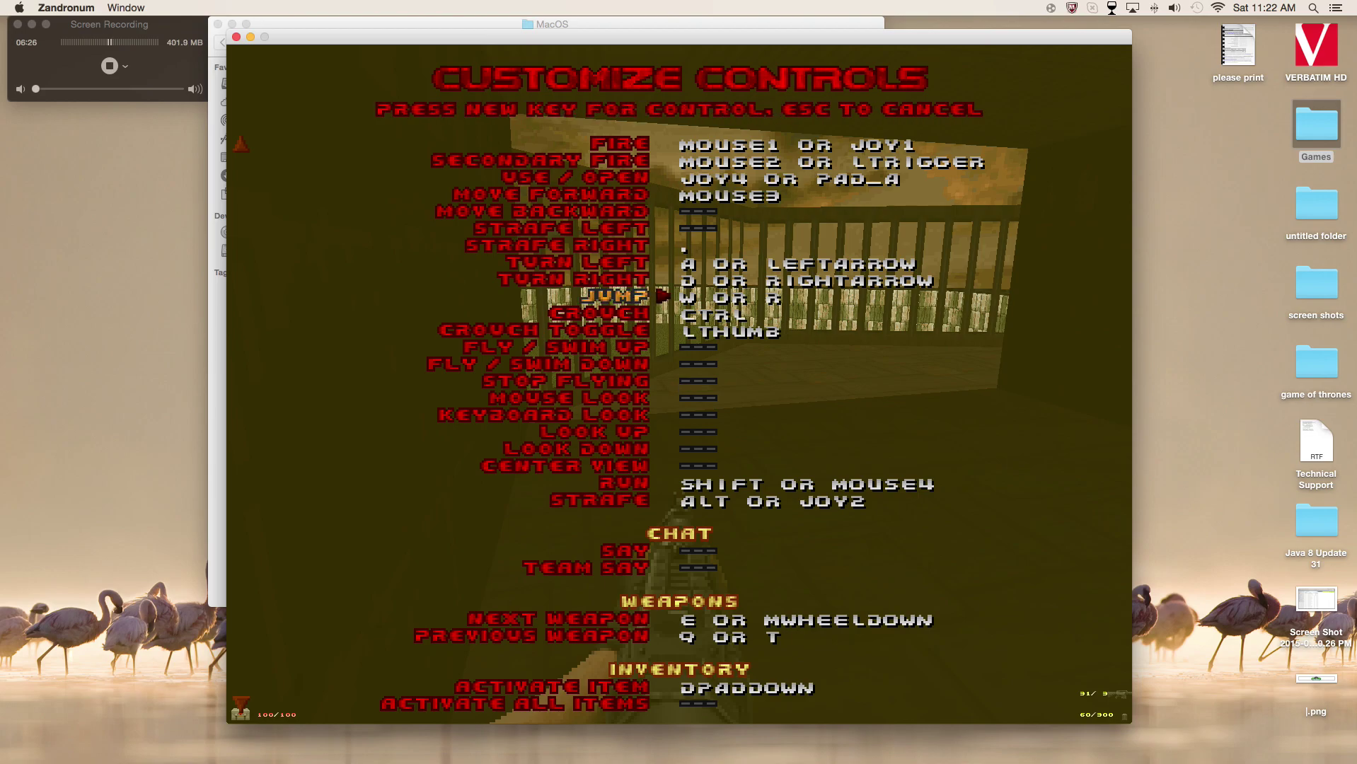
pyautogui.press('Escape')
pyautogui.press('Escape')
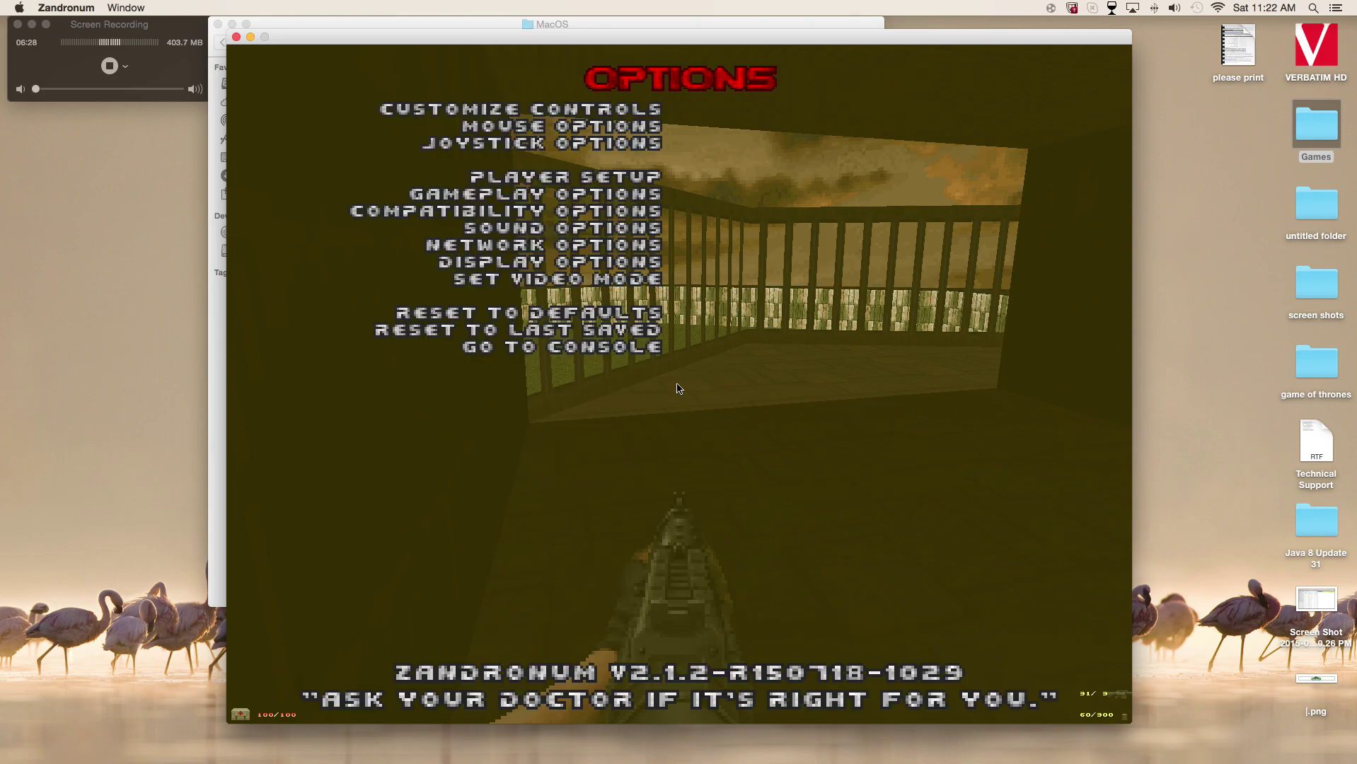
# Step: Back out to the Doom II main menu, choose Quit Game and confirm Yes
pyautogui.press('Escape')
pyautogui.press('Escape')
pyautogui.click(697, 535)
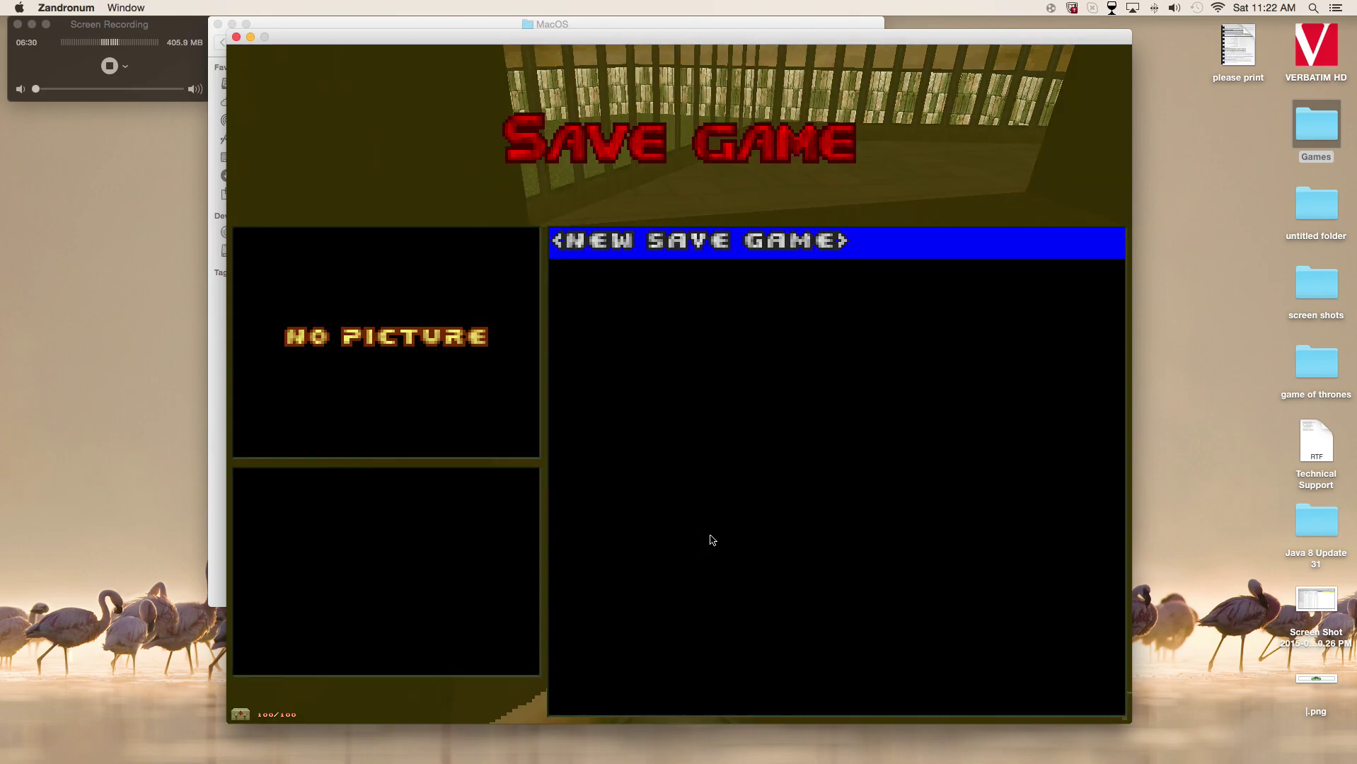
pyautogui.press('Escape')
pyautogui.press('Down')
pyautogui.press('Return')
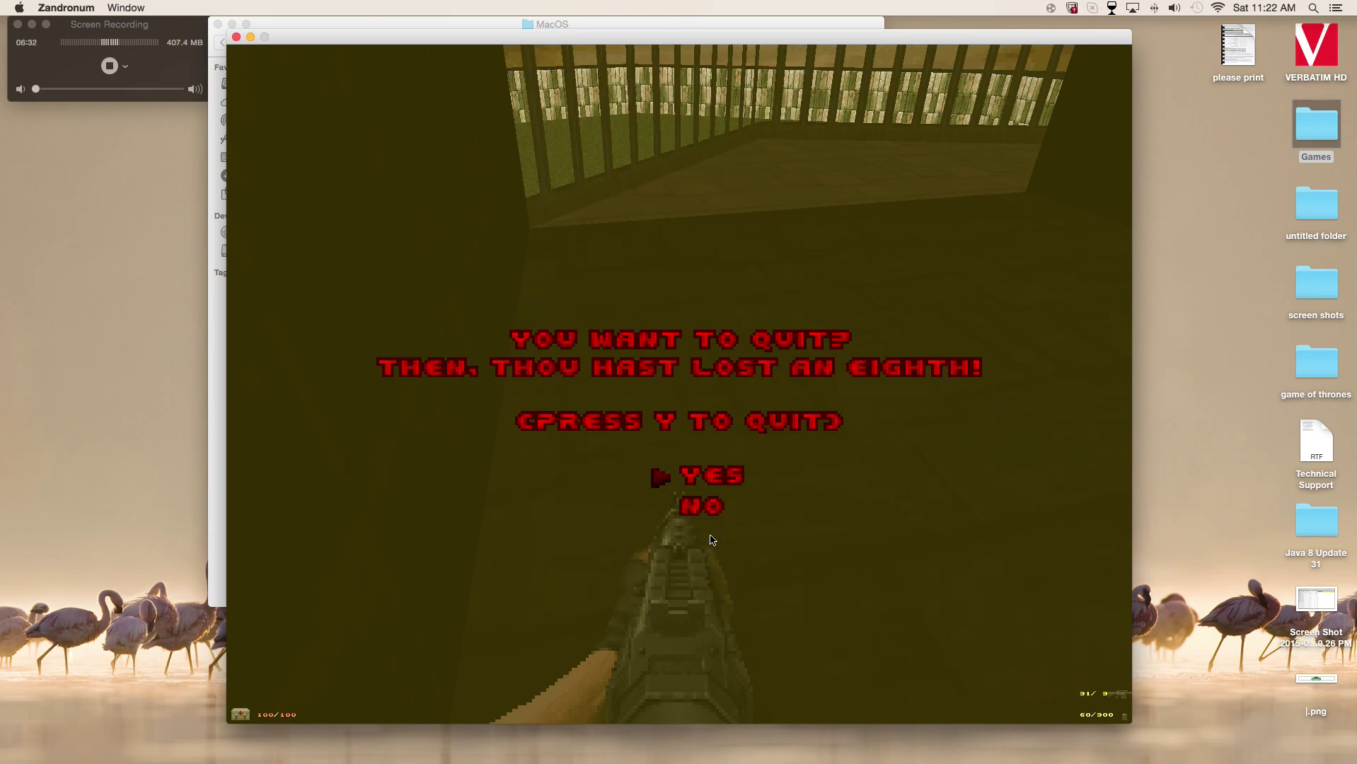
pyautogui.press('y')
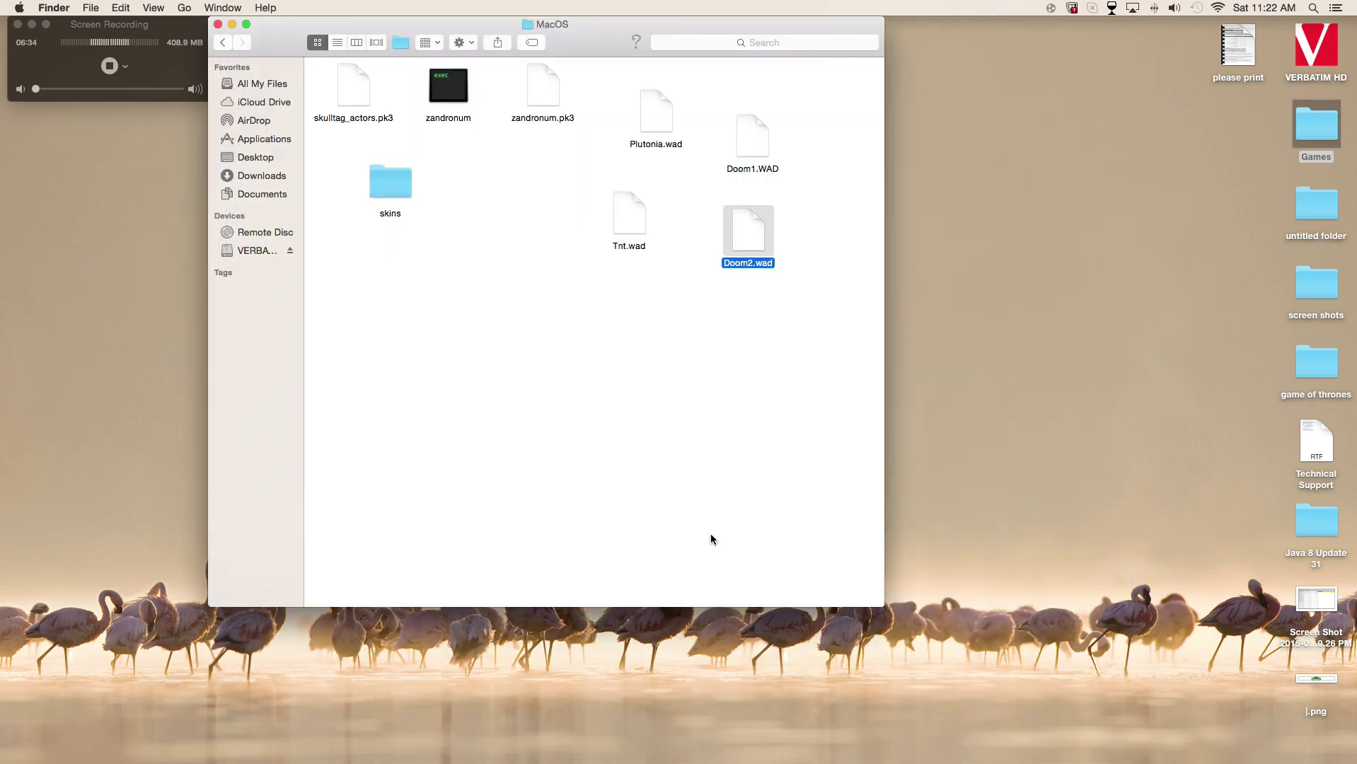